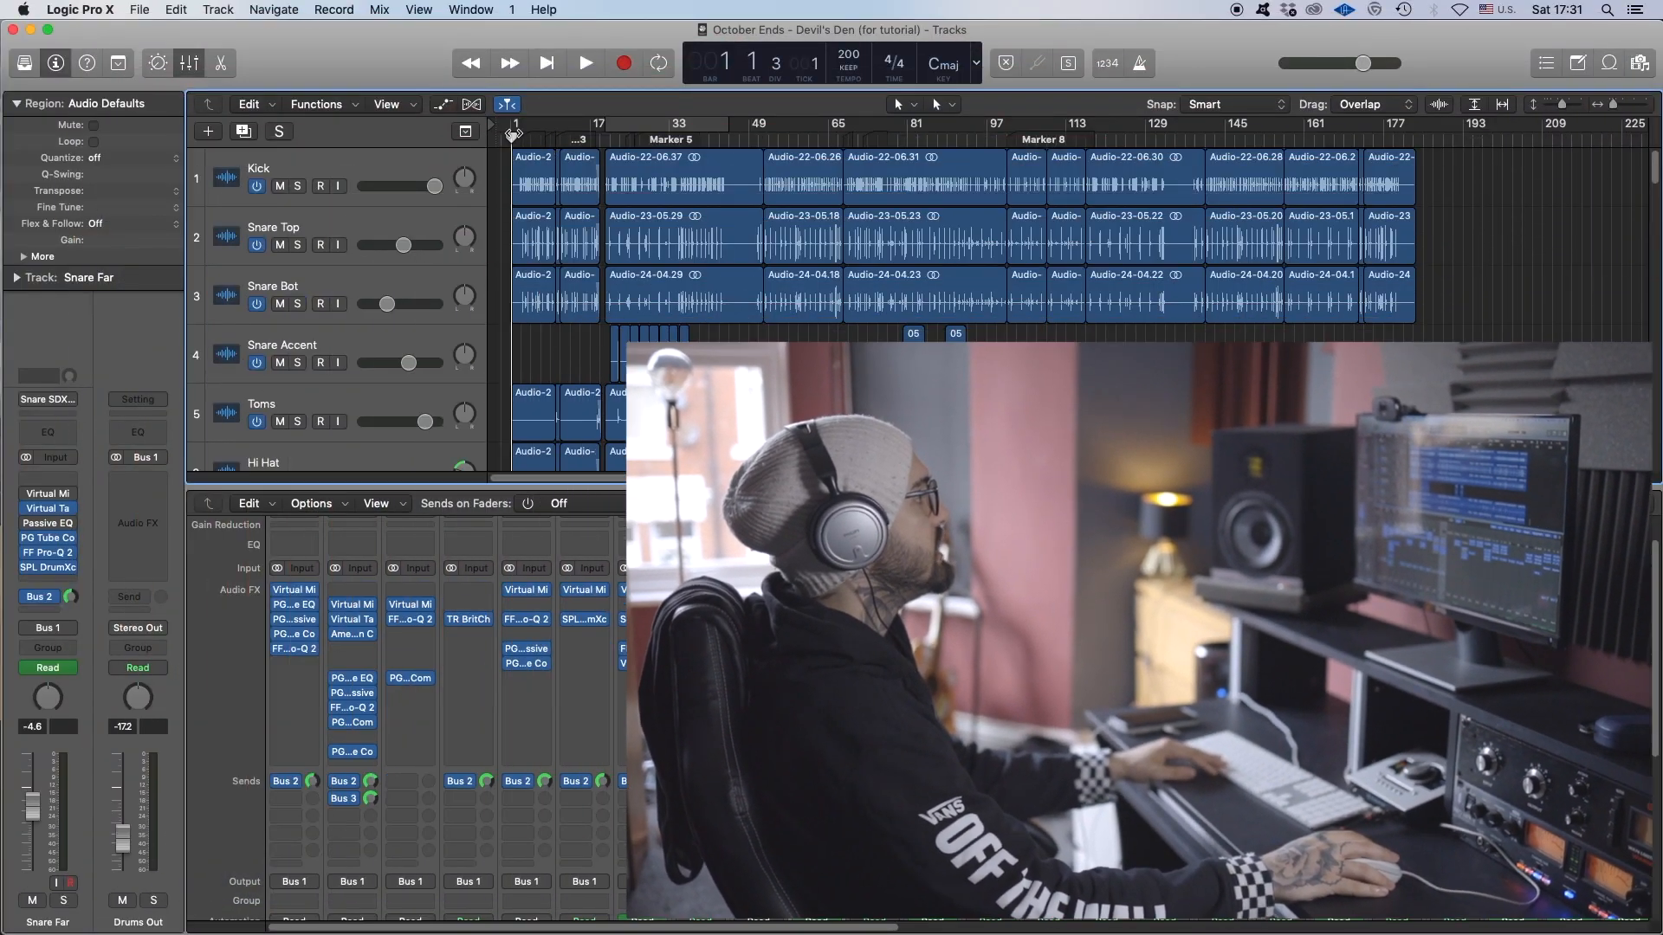
Play the song from bar 3 for a short stretch and stop playback.
drag(514, 135, 556, 136)
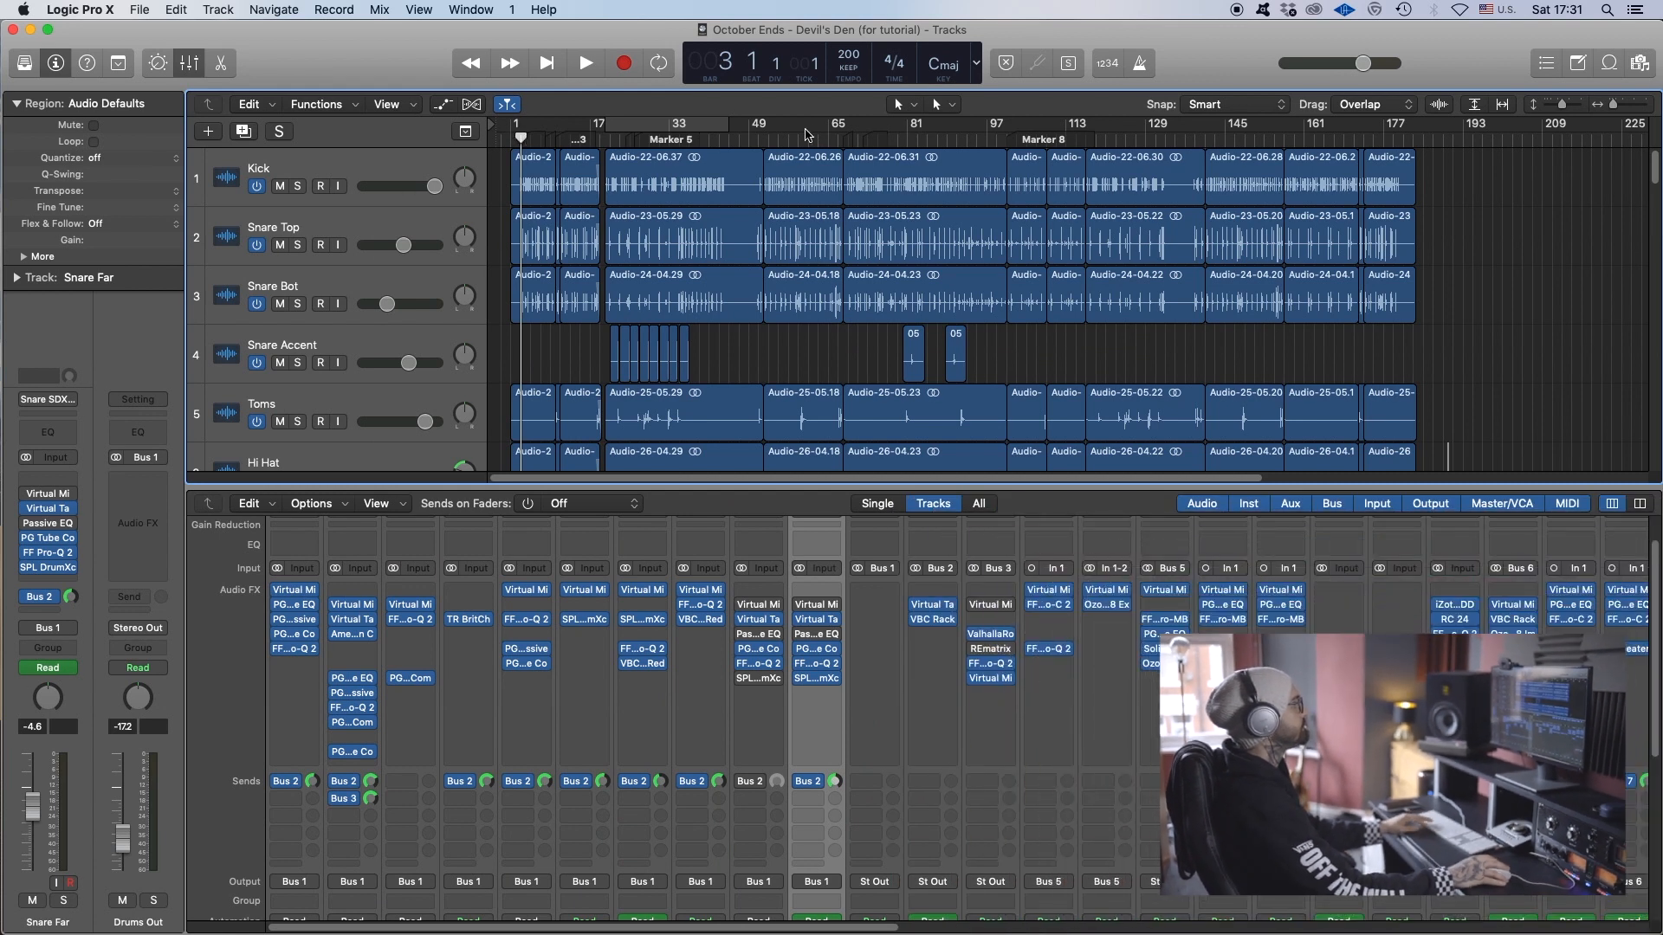
key(space)
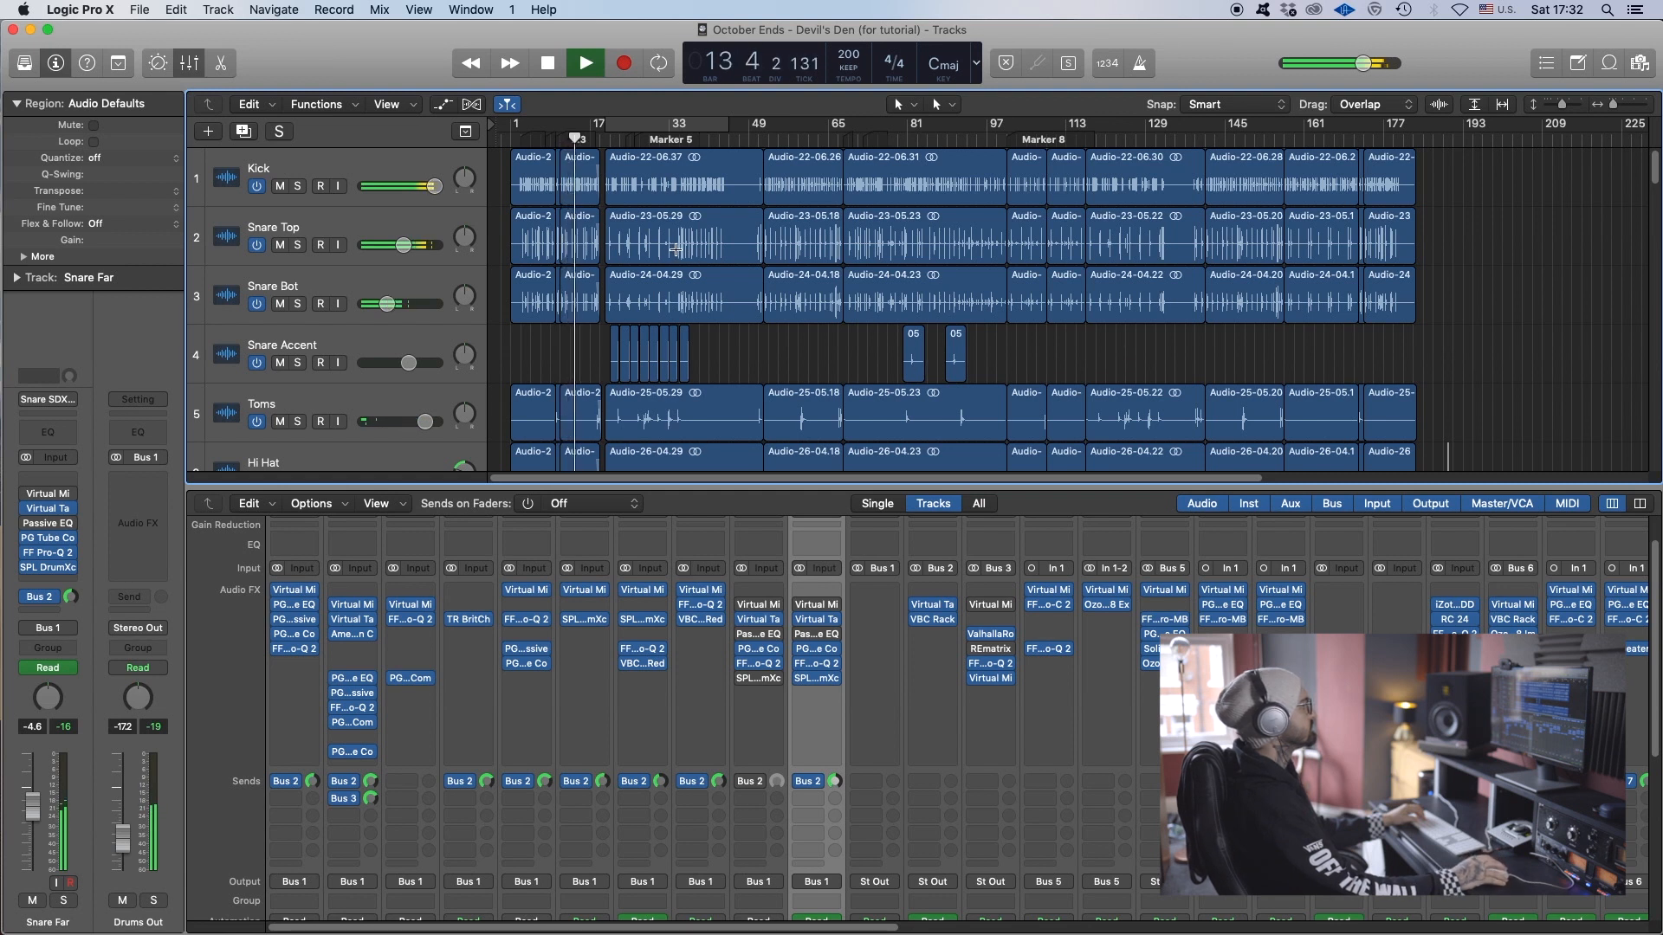
key(space)
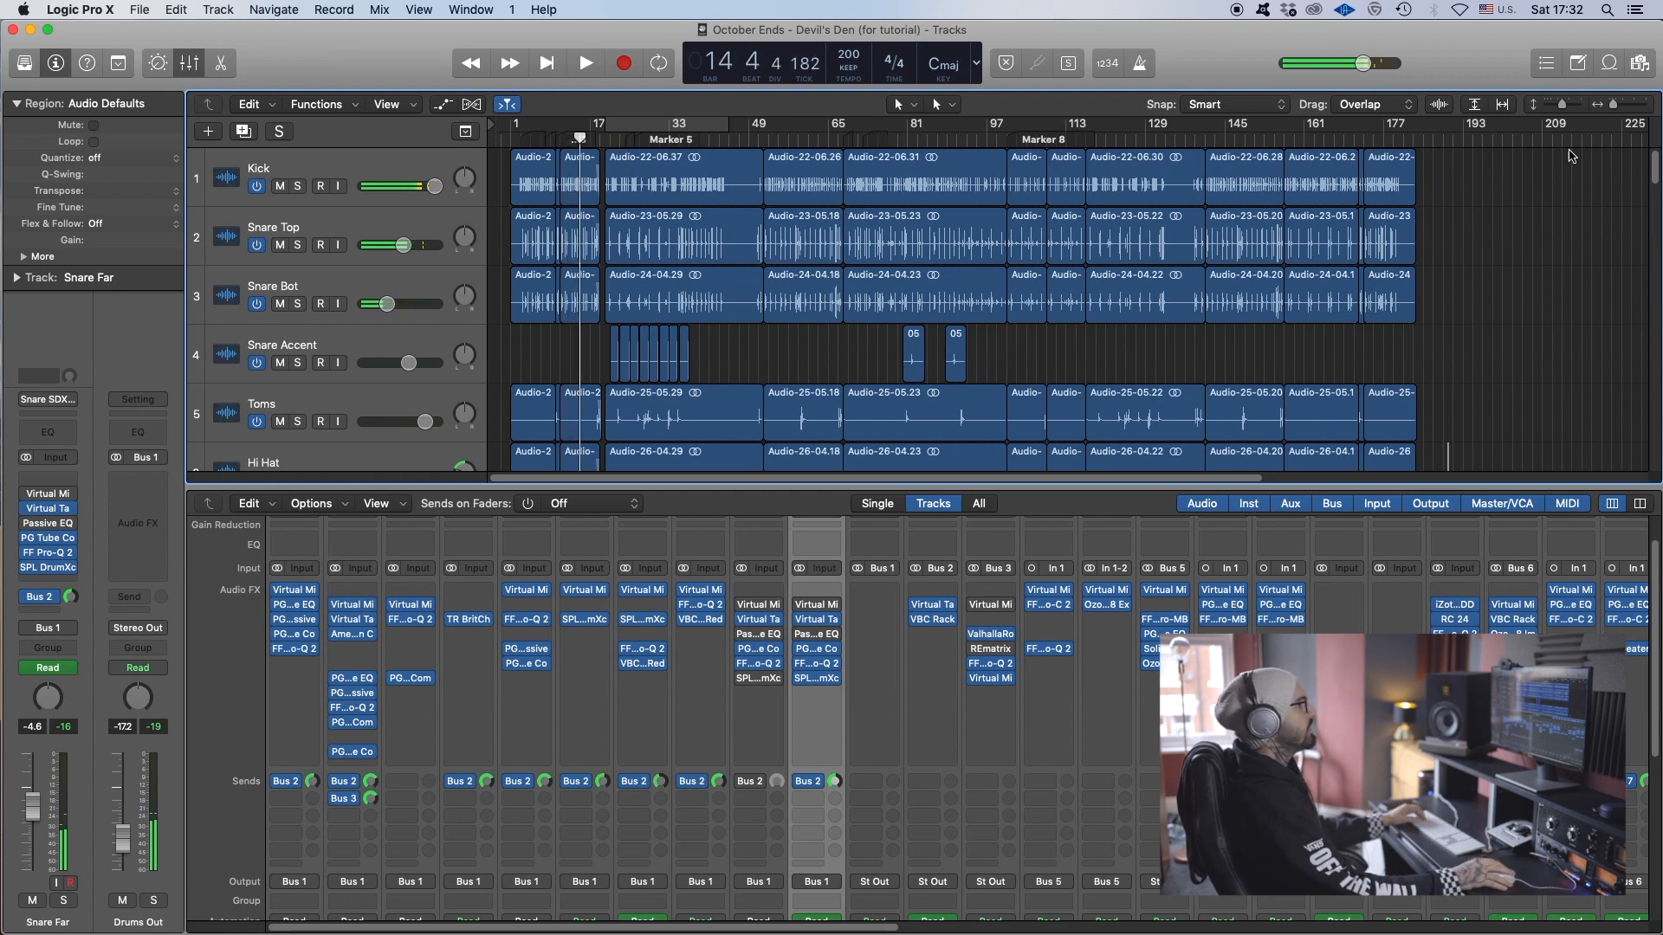
Place the playhead at bar 20 and solo the Drums Out, Drums Bus and snare aux channels.
drag(1613, 105, 1615, 104)
drag(879, 477, 708, 486)
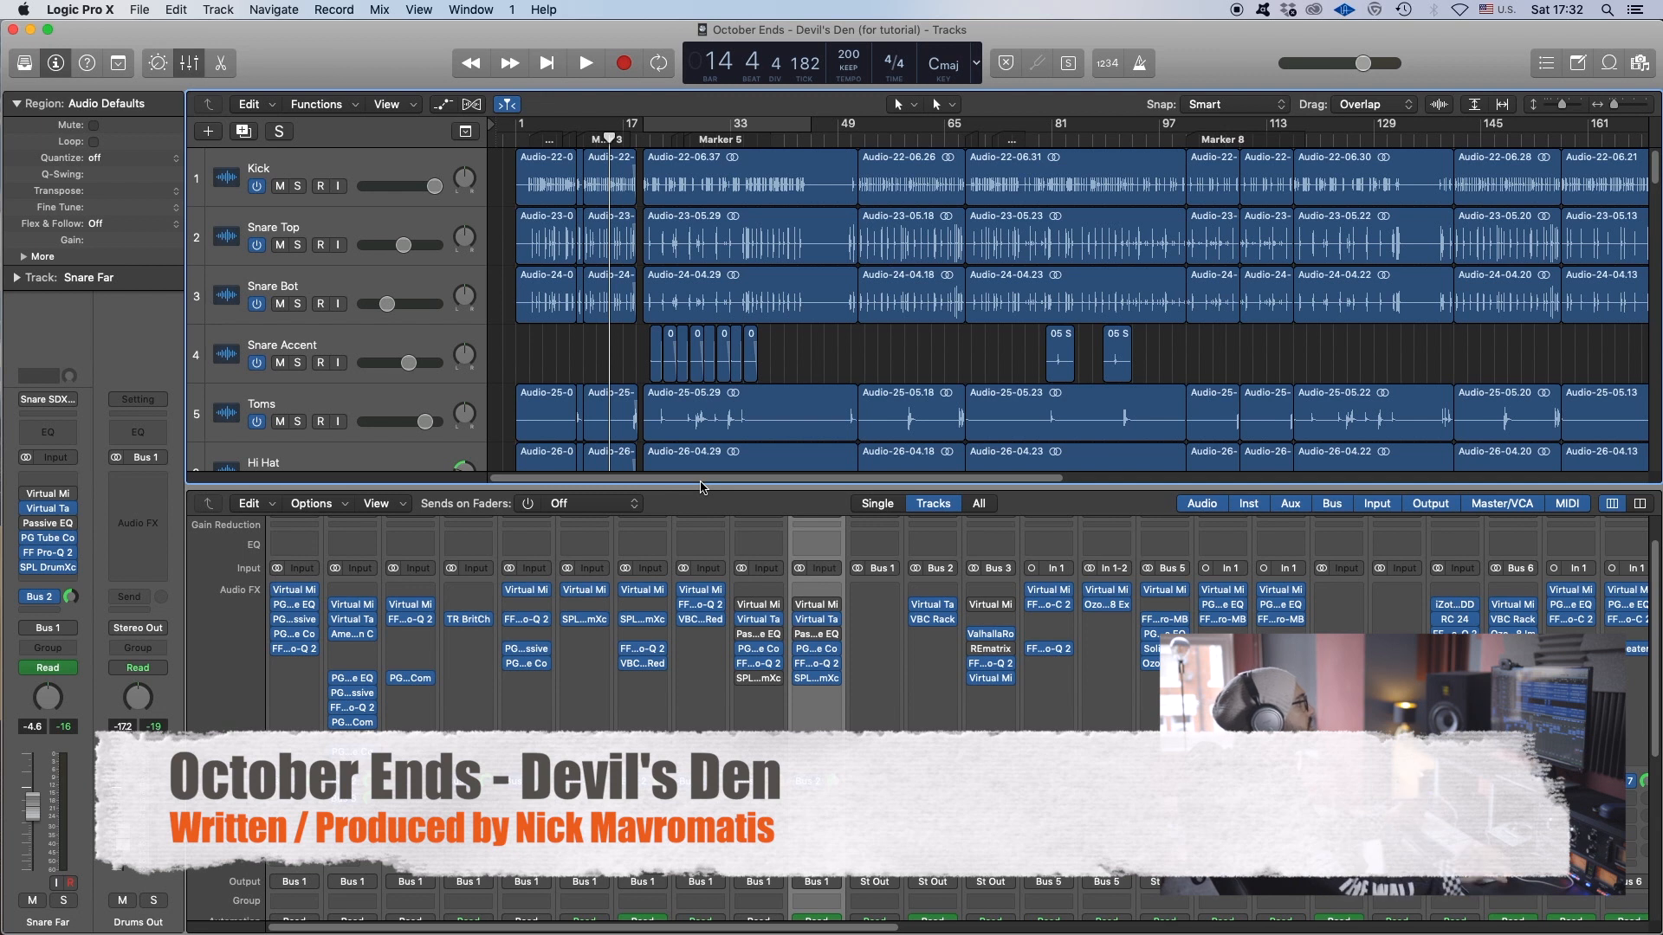
drag(652, 143, 644, 145)
scroll(460, 698, down, 1)
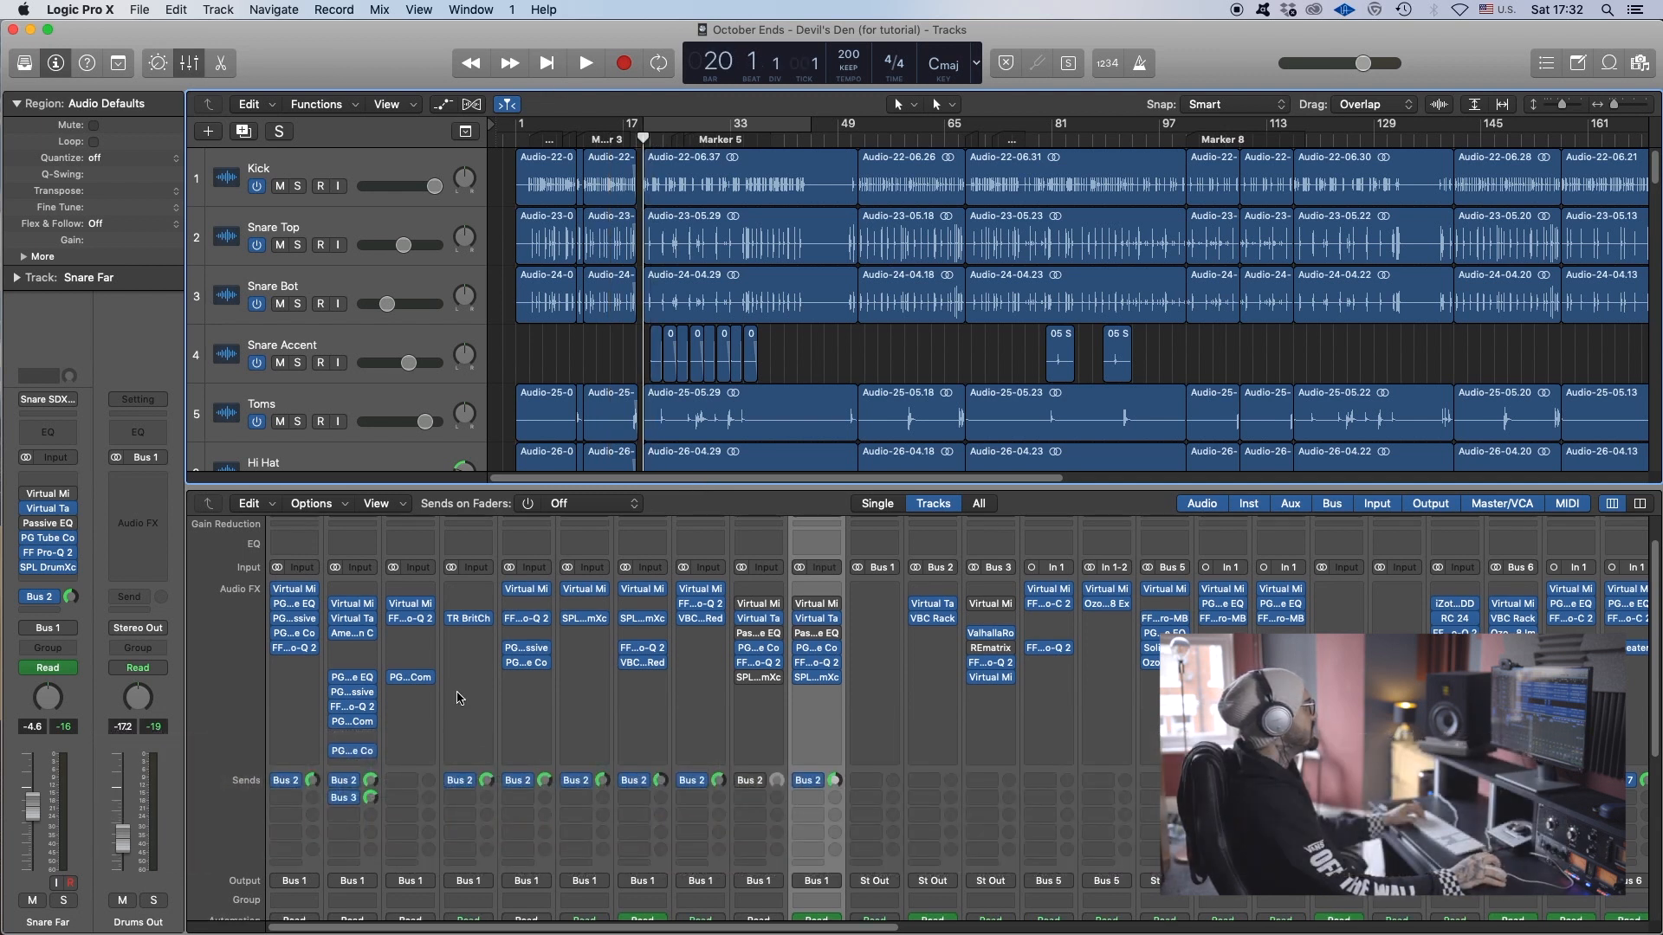
scroll(460, 698, down, 8)
drag(887, 894, 1003, 890)
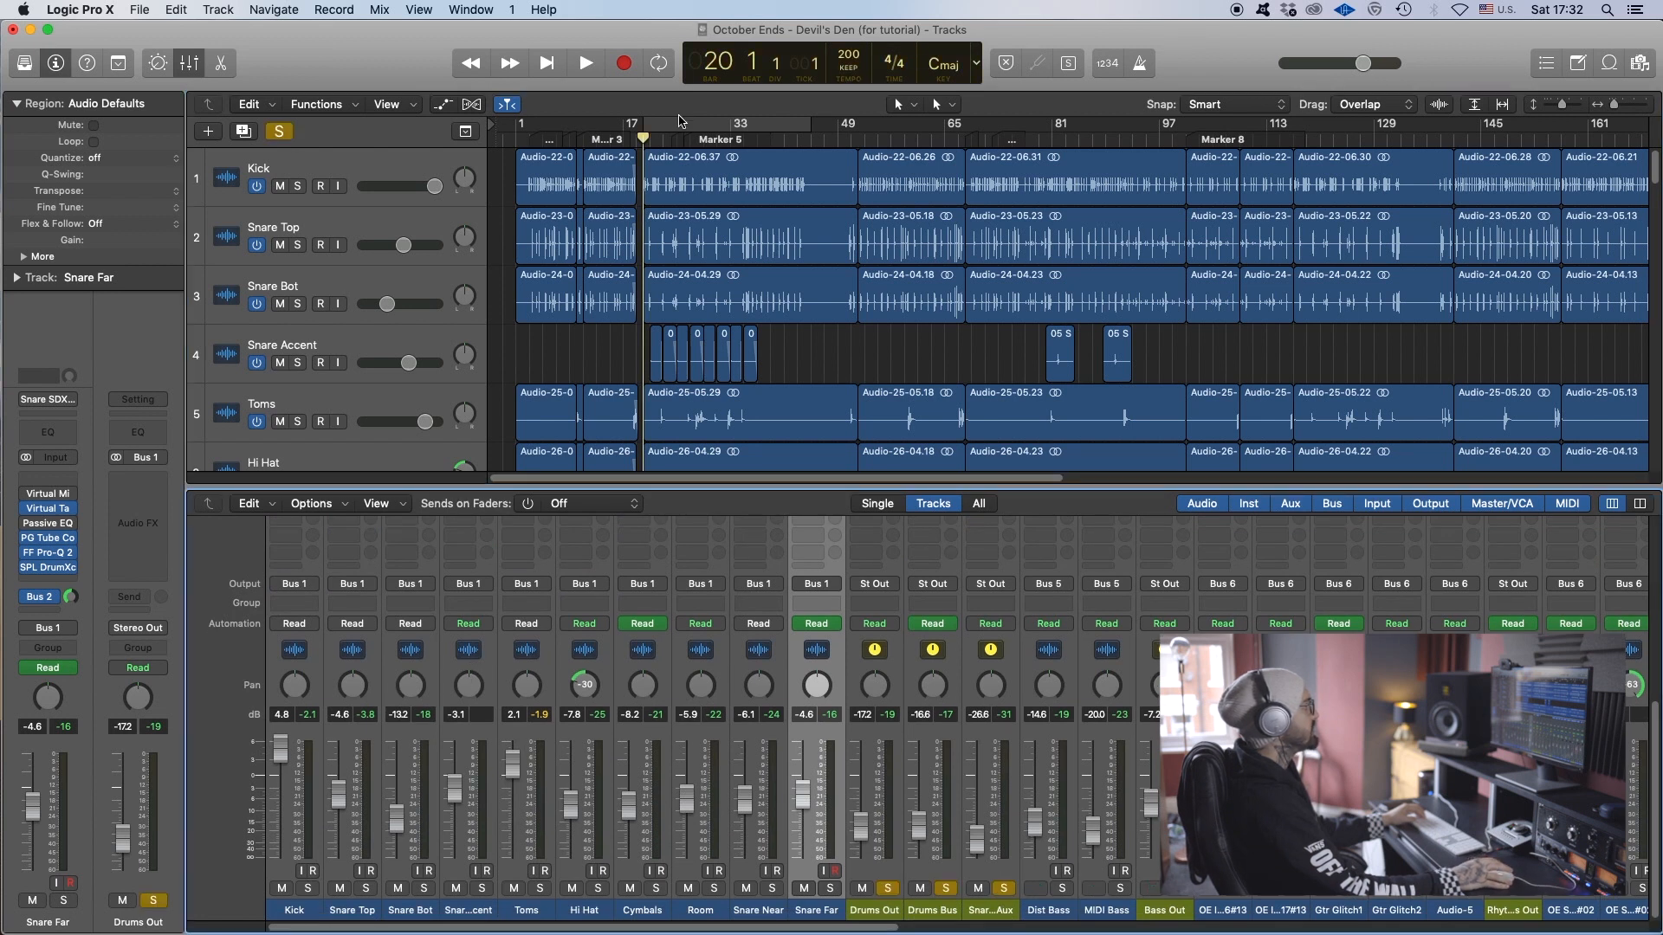
Turn on the cycle range starting at bar 20, play the soloed drums through it, and enlarge the mixer area.
click(681, 121)
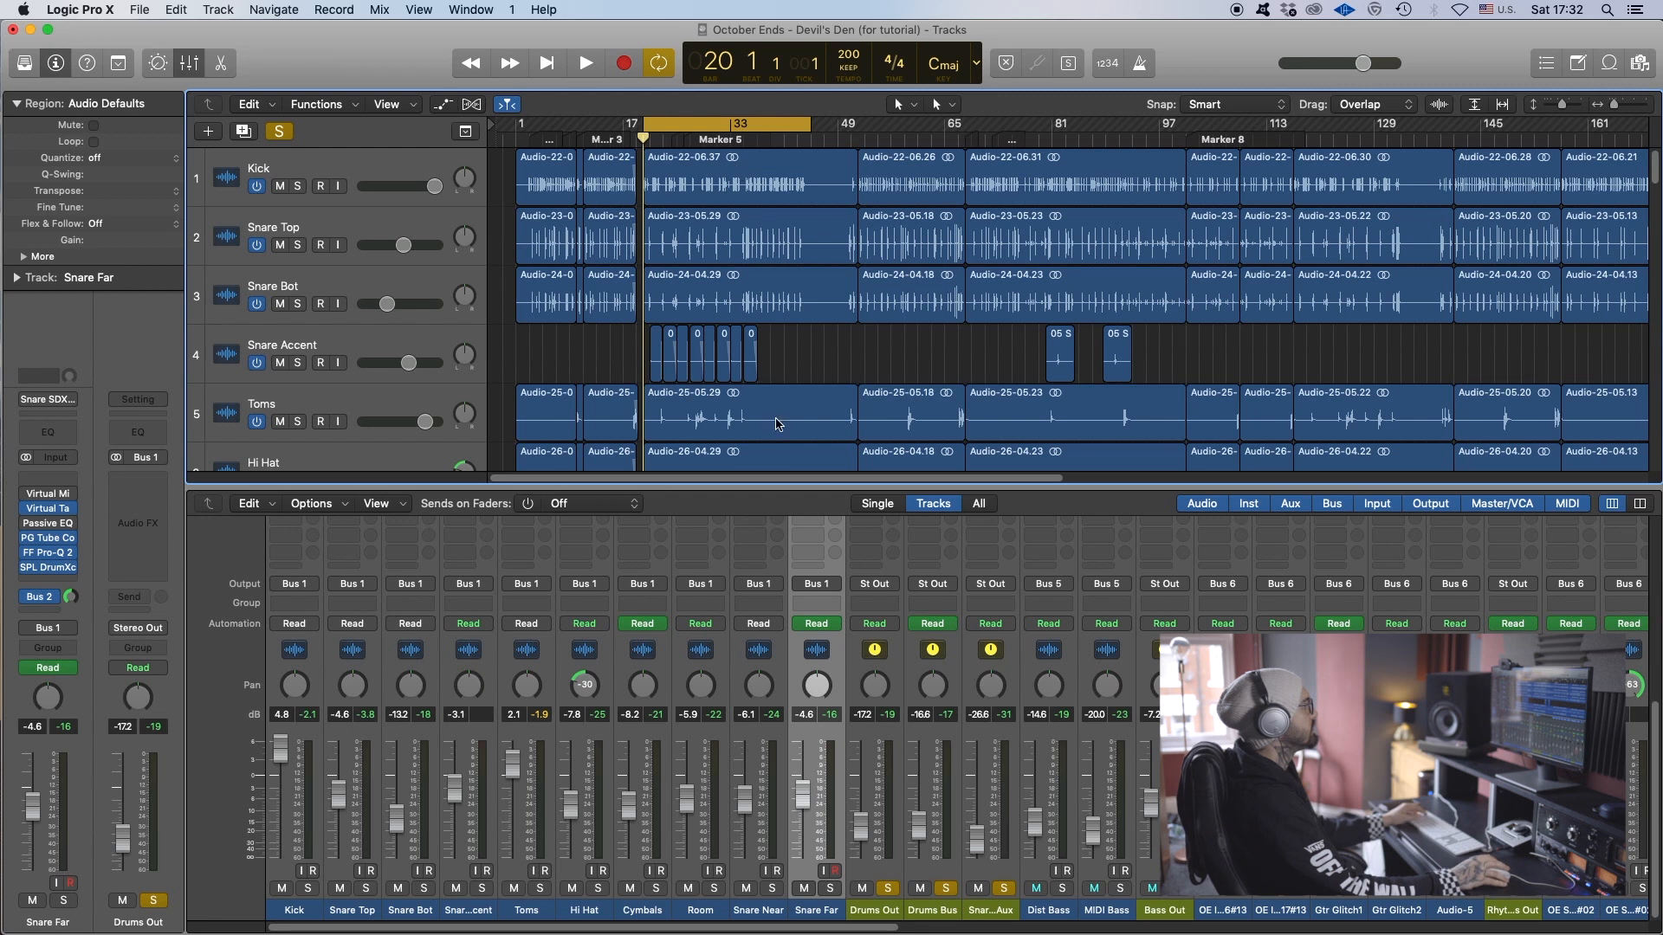
key(space)
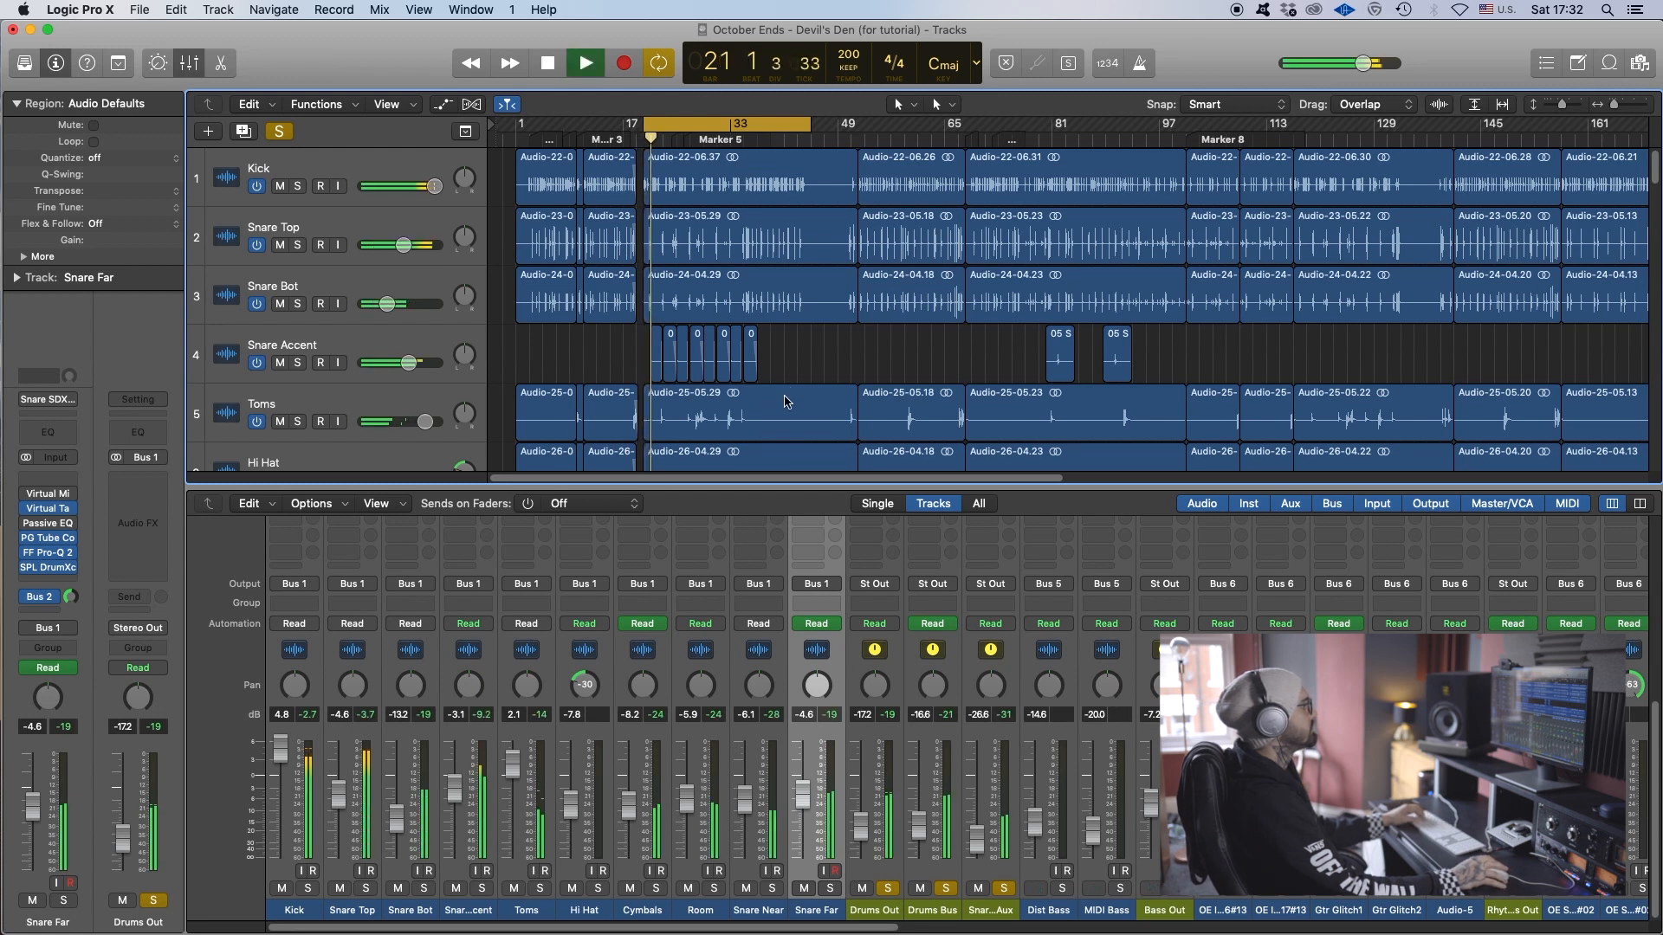
drag(735, 511, 730, 416)
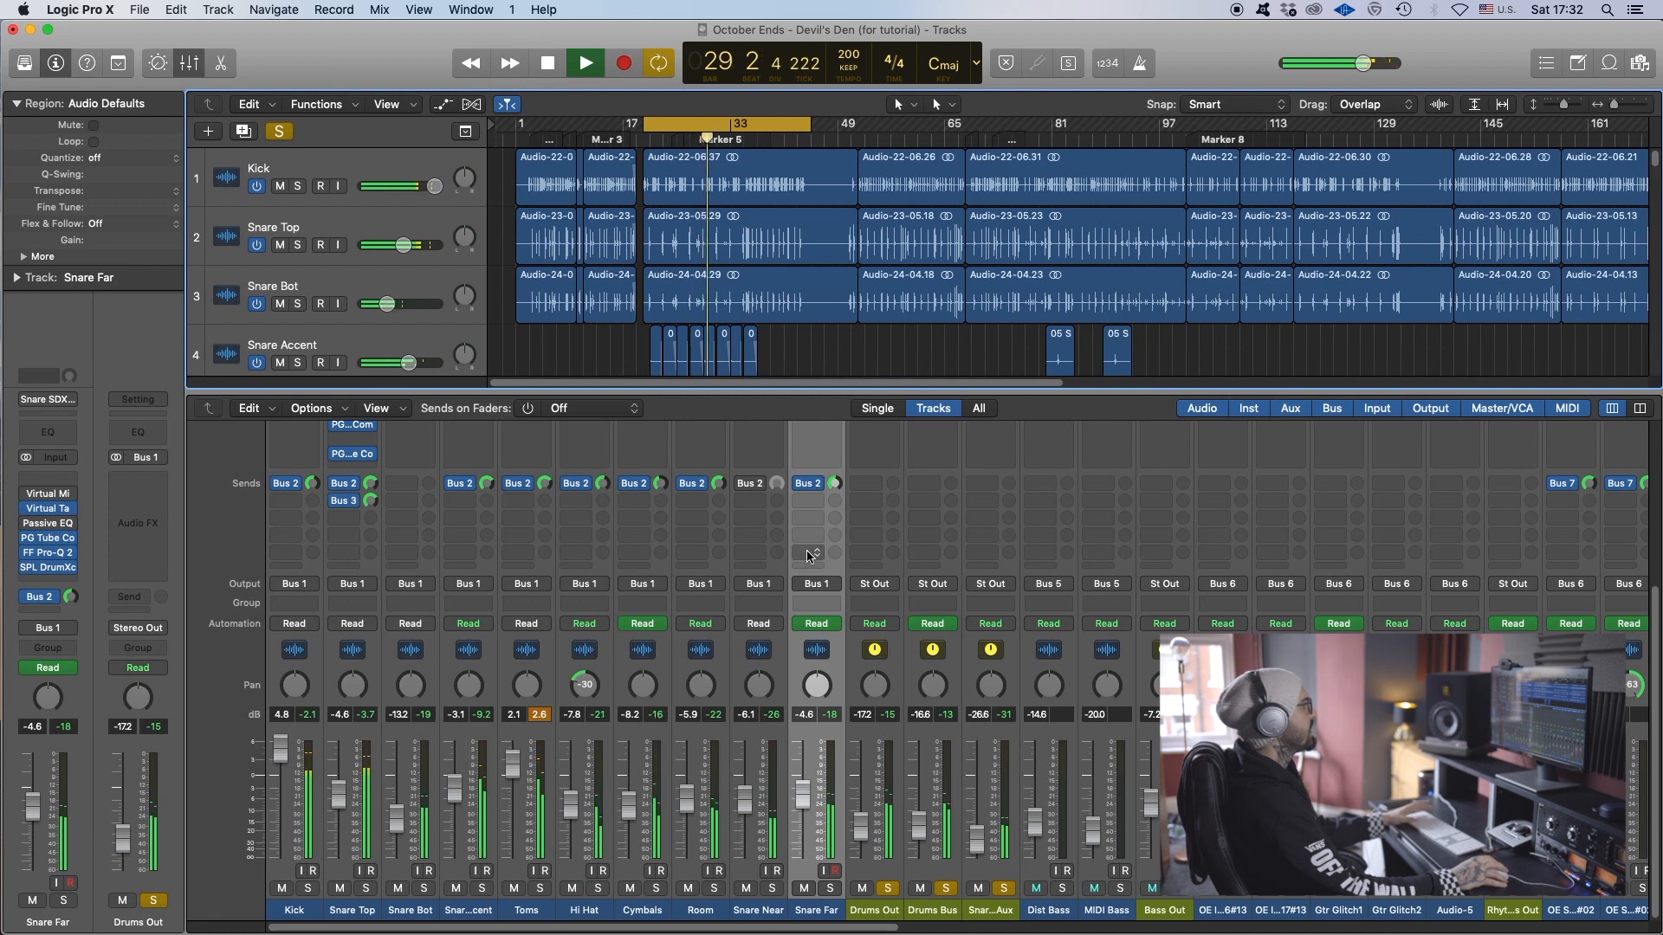
key(space)
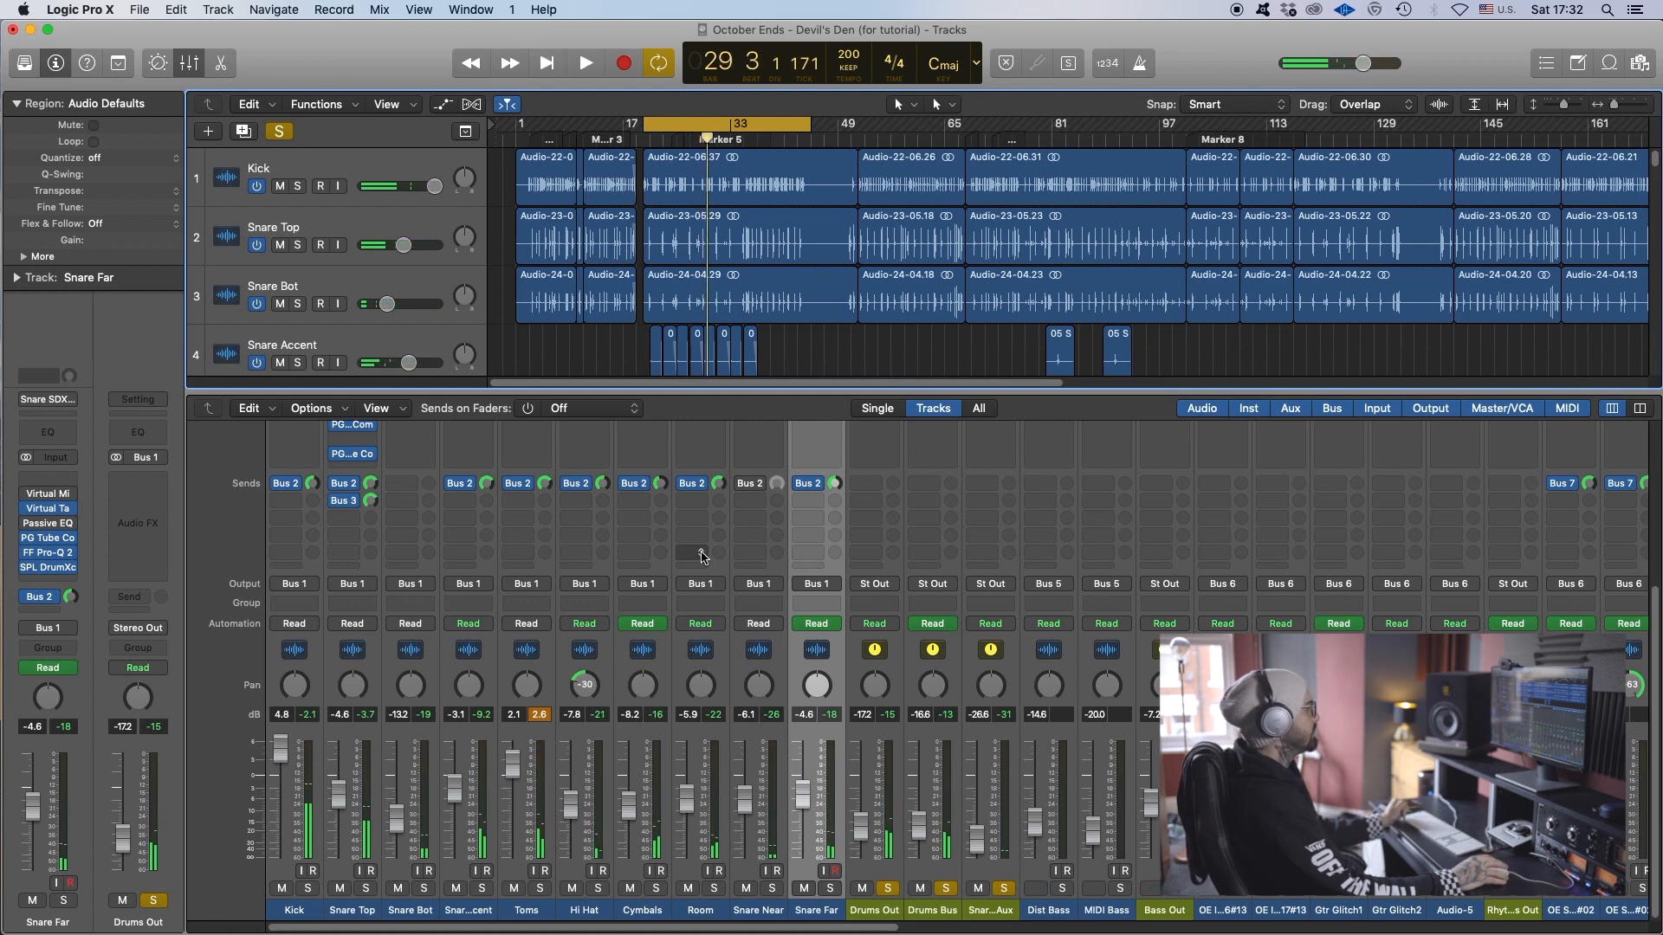
Unsolo the Drums Out, Drums Bus and snare aux channels, and solo the Snare Top channel.
mouse_move(530, 927)
mouse_down()
mouse_move(565, 926)
mouse_move(524, 918)
mouse_up()
scroll(469, 776, up, 5)
scroll(485, 762, down, 5)
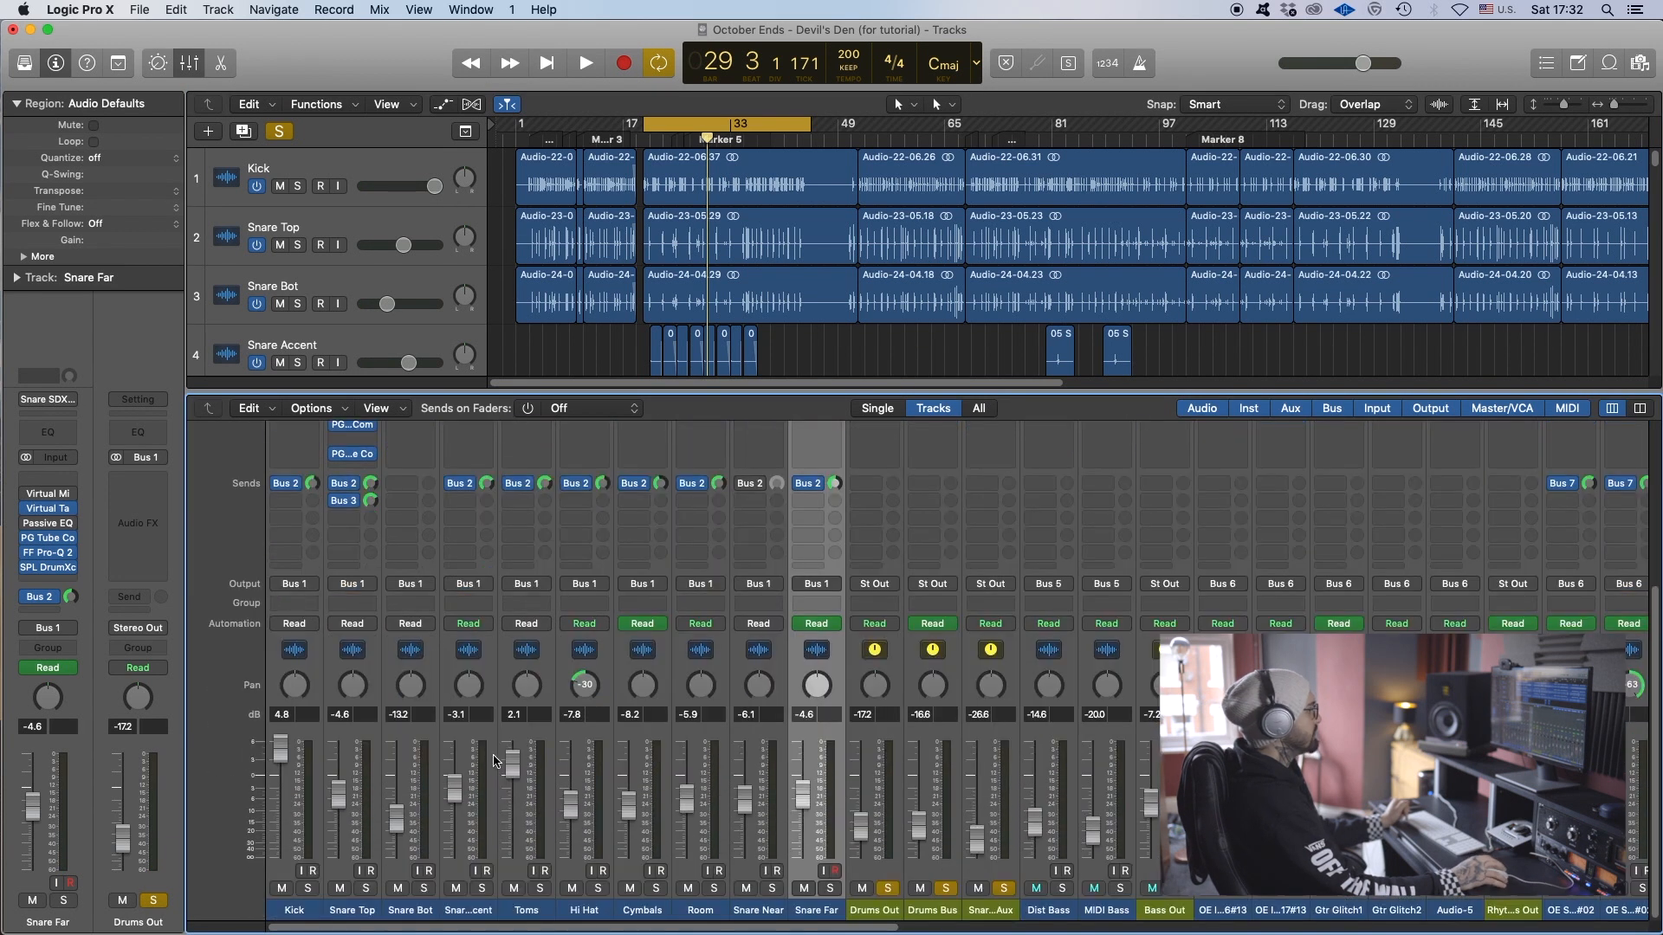
click(889, 894)
click(1003, 889)
click(946, 889)
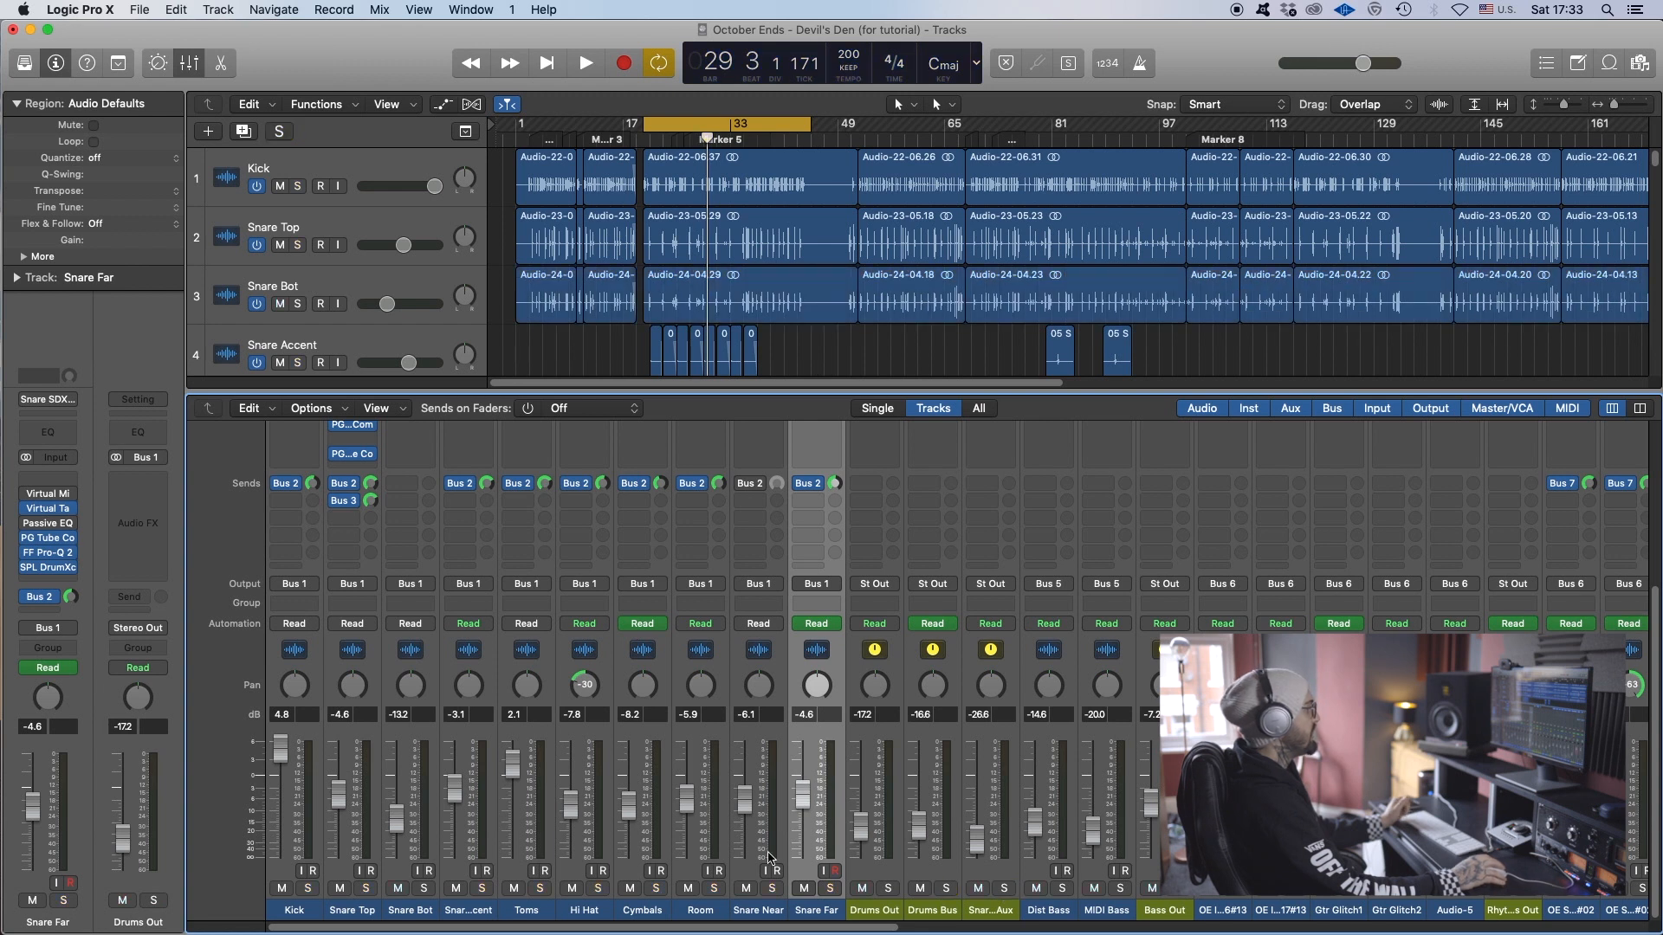
click(369, 889)
Bypass all plug-ins and the Bus 2 and Bus 3 sends on Snare Top, and play the dry track.
scroll(334, 530, up, 7)
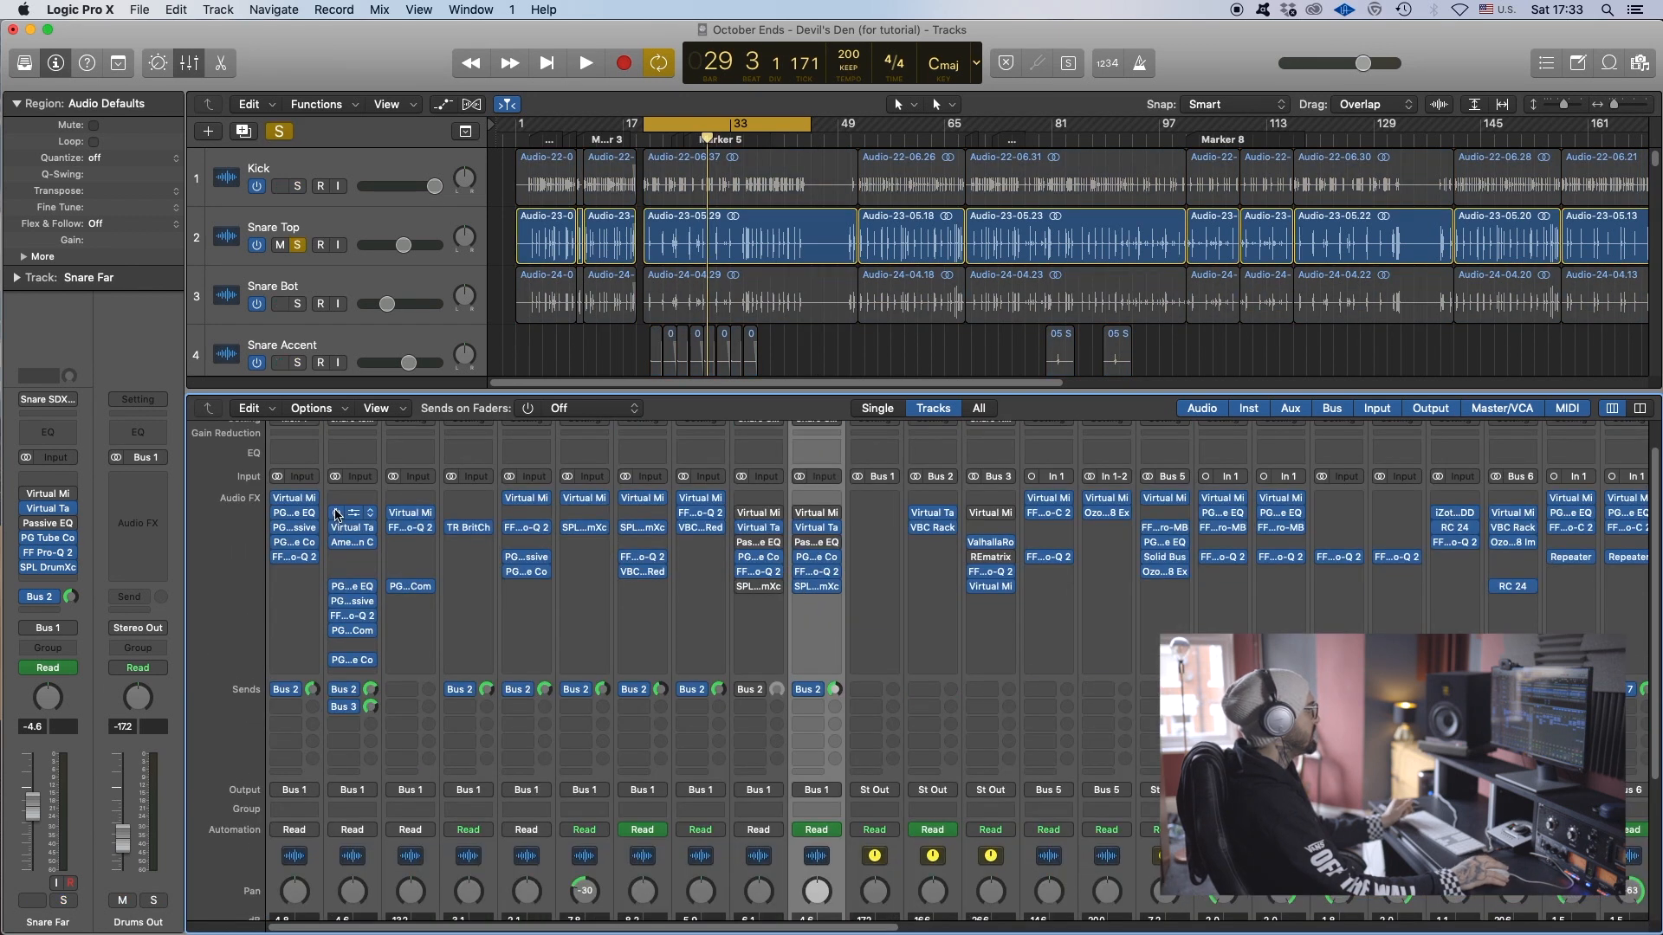
click(336, 661)
drag(336, 690, 333, 715)
scroll(336, 703, down, 5)
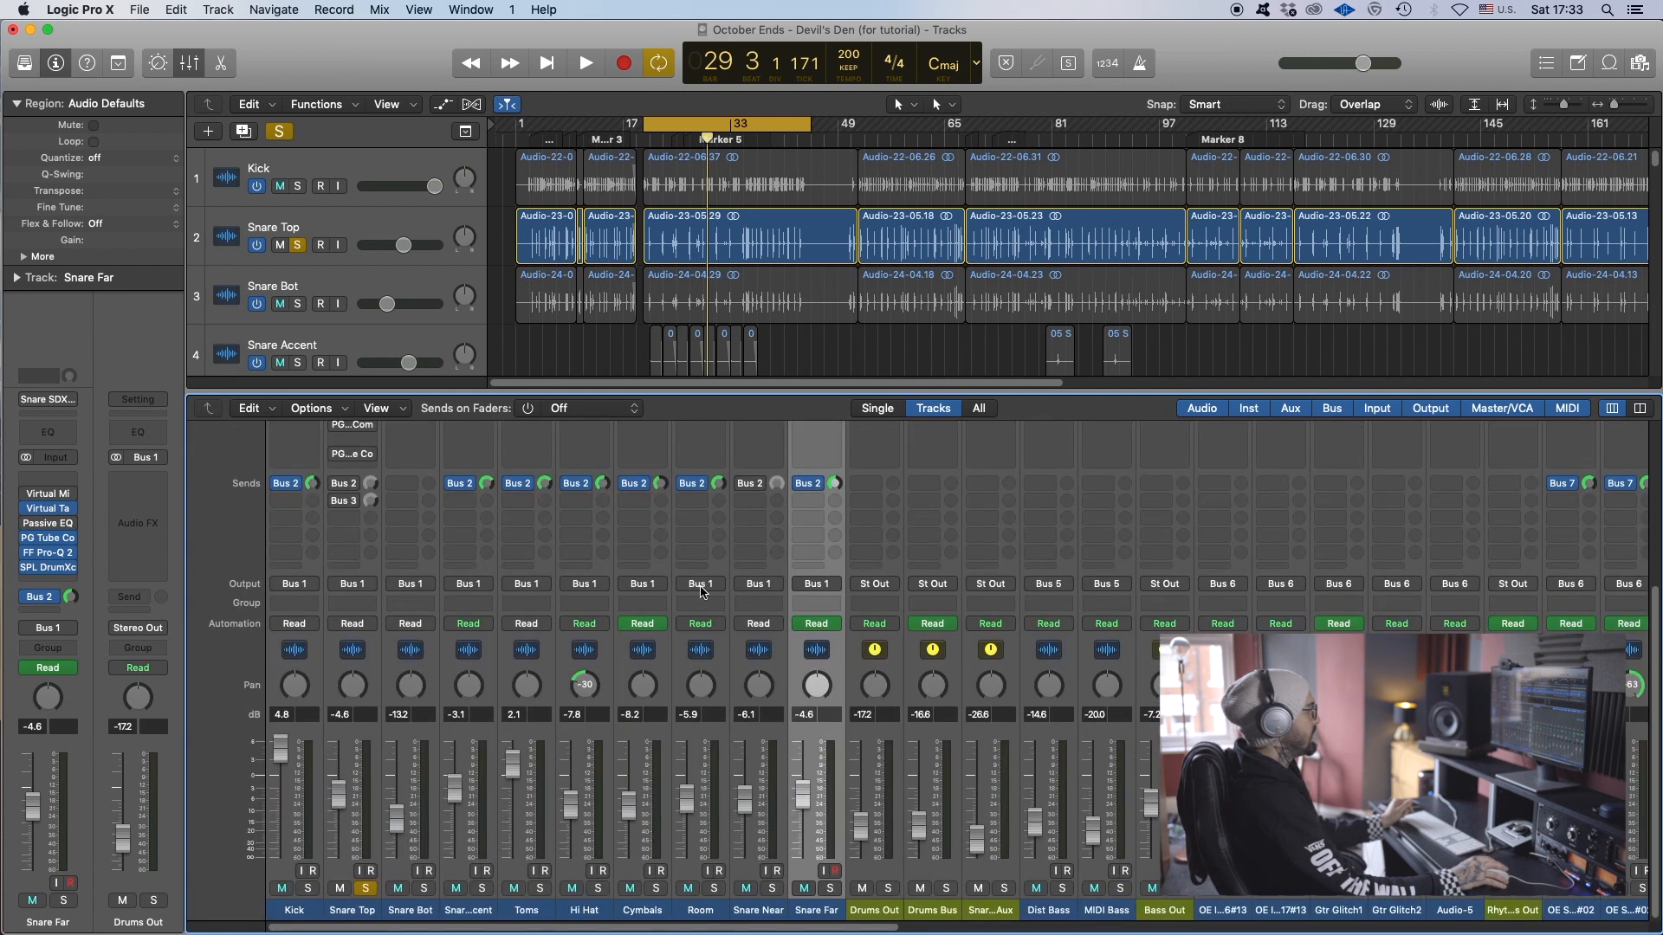
click(372, 916)
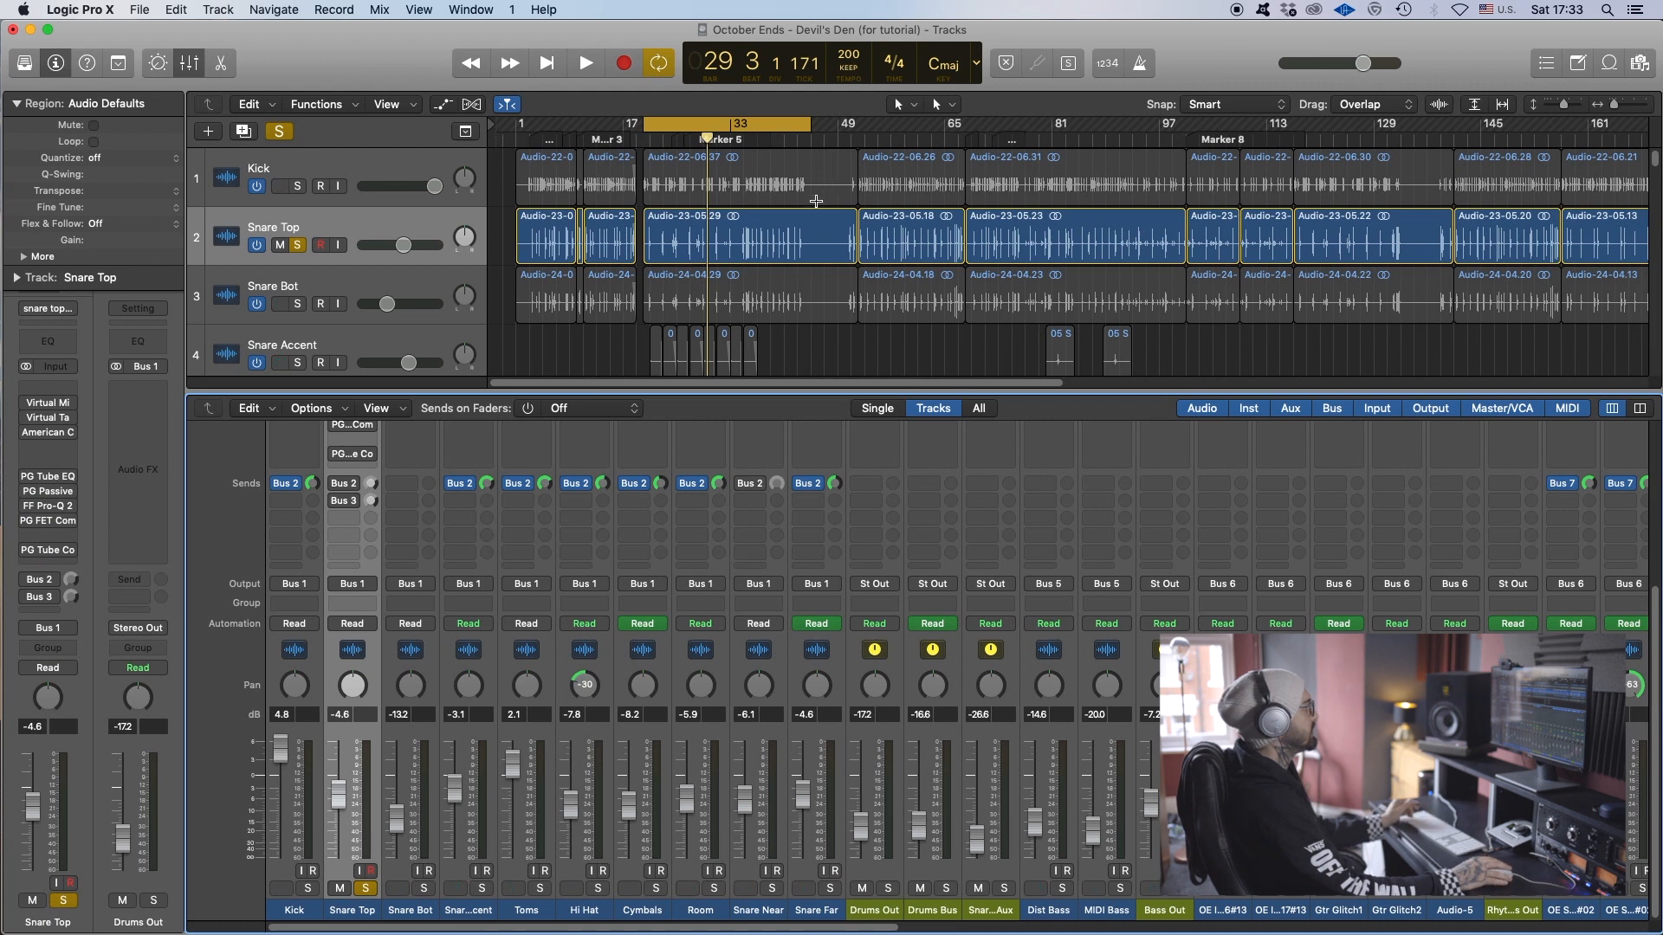
key(space)
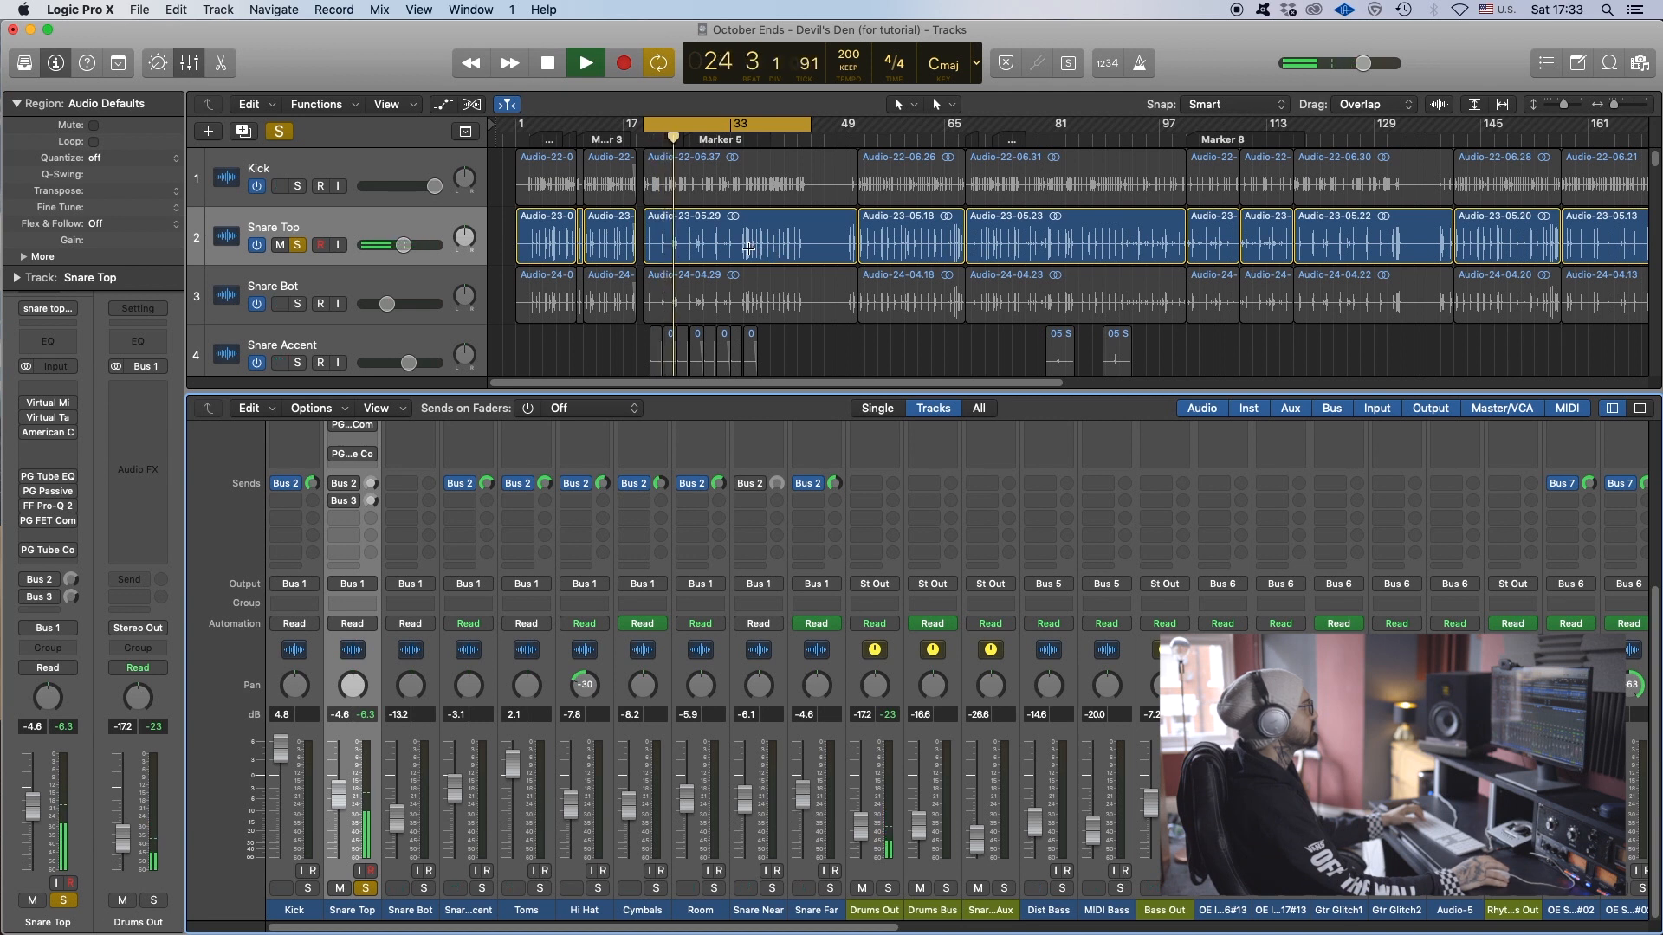
key(space)
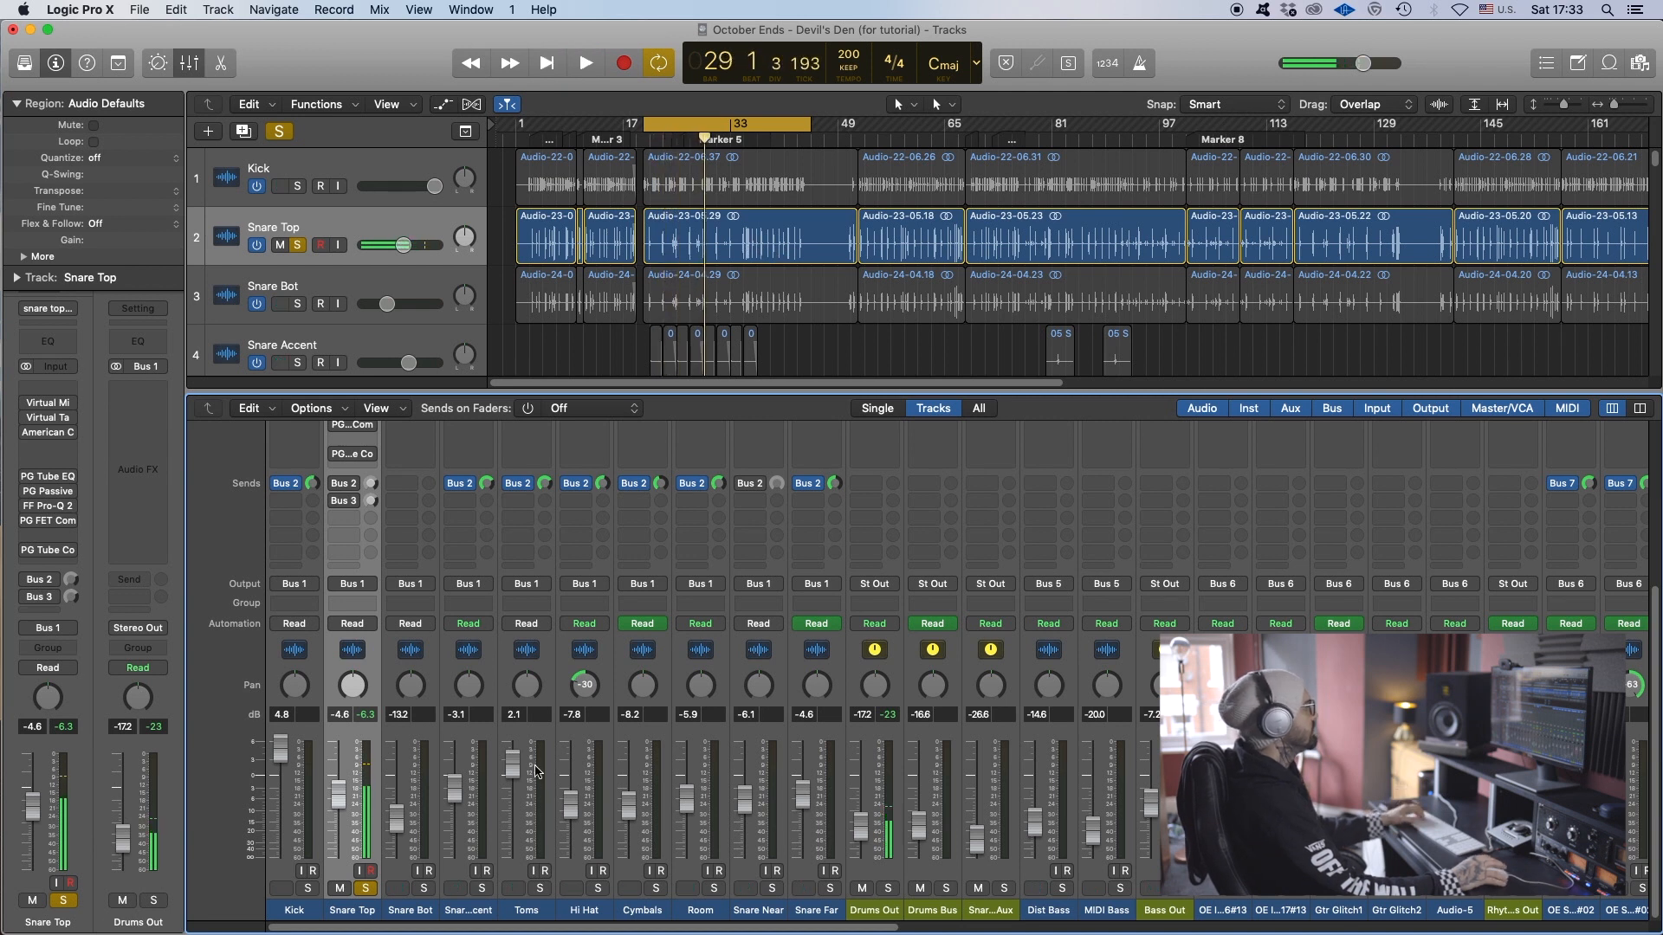
Open the Virtual Mix Rack on Snare Top, examine its FG-73, Virtual Channel and equalizer modules, and close it.
scroll(480, 696, up, 3)
scroll(479, 696, up, 2)
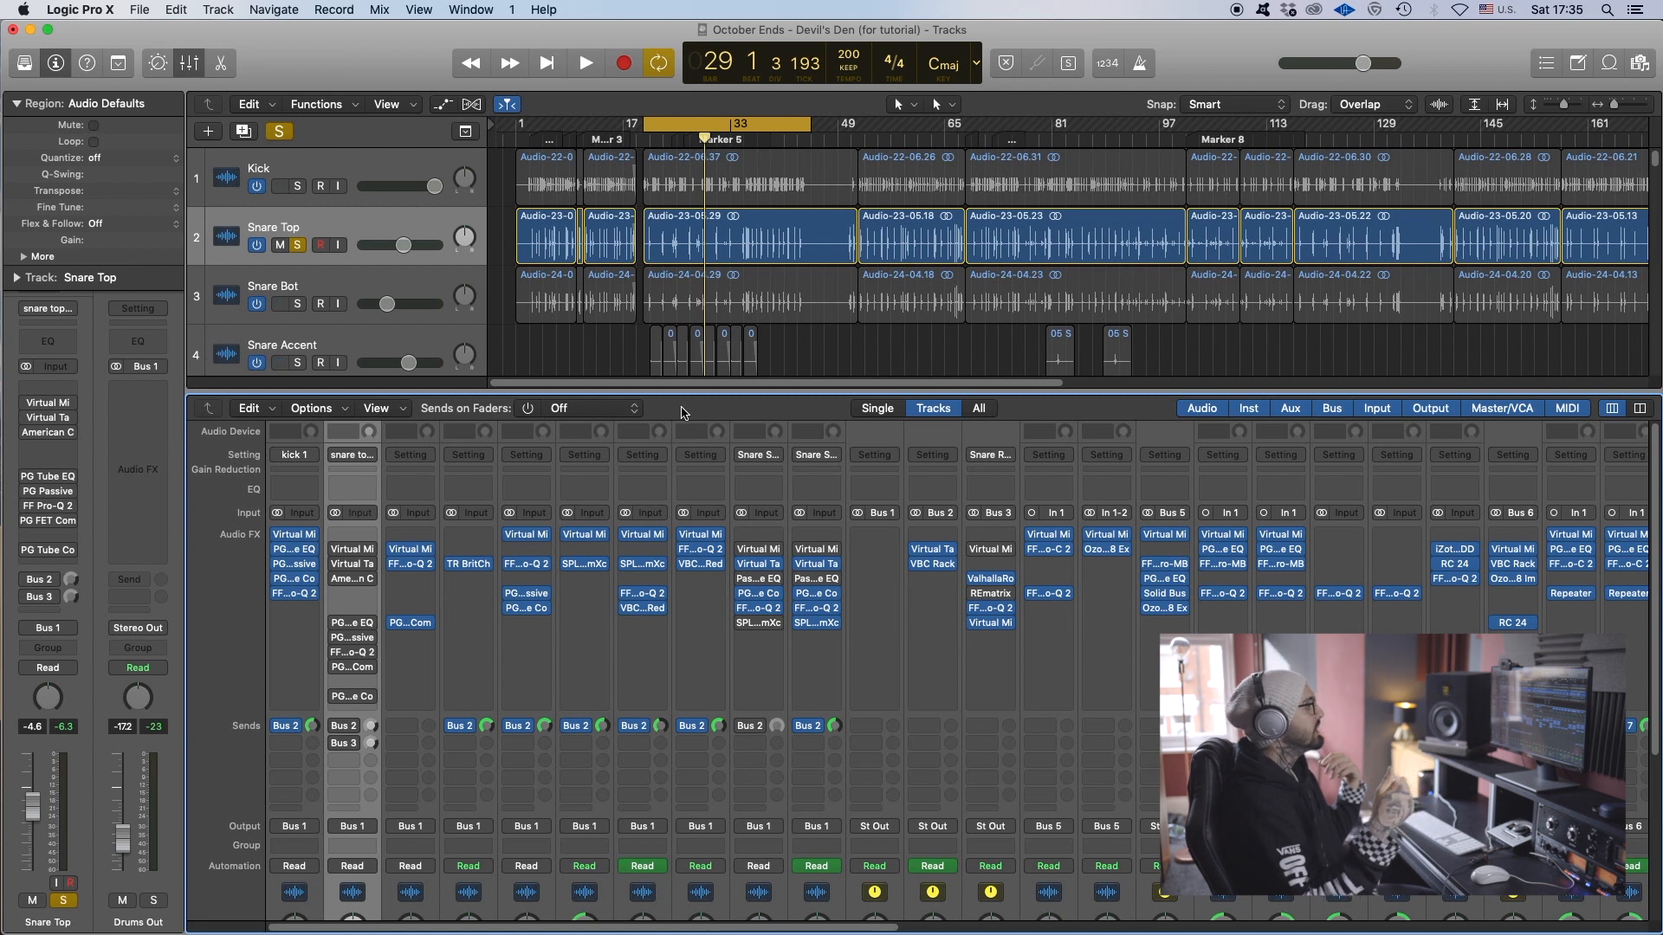
click(357, 551)
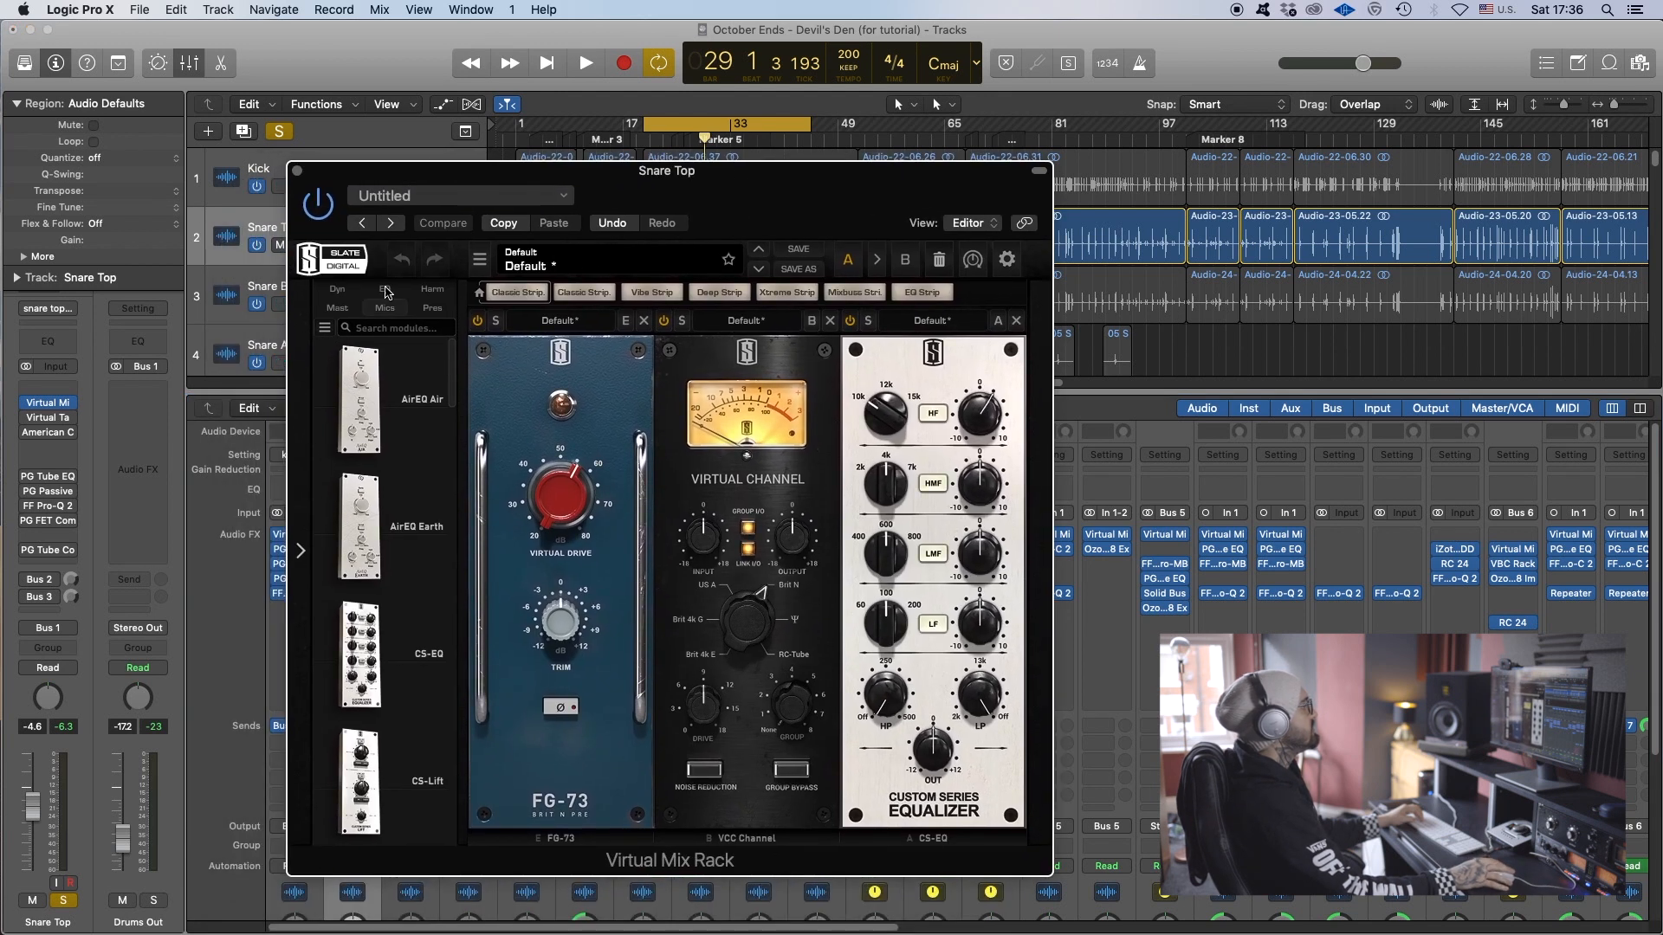
drag(739, 191, 785, 136)
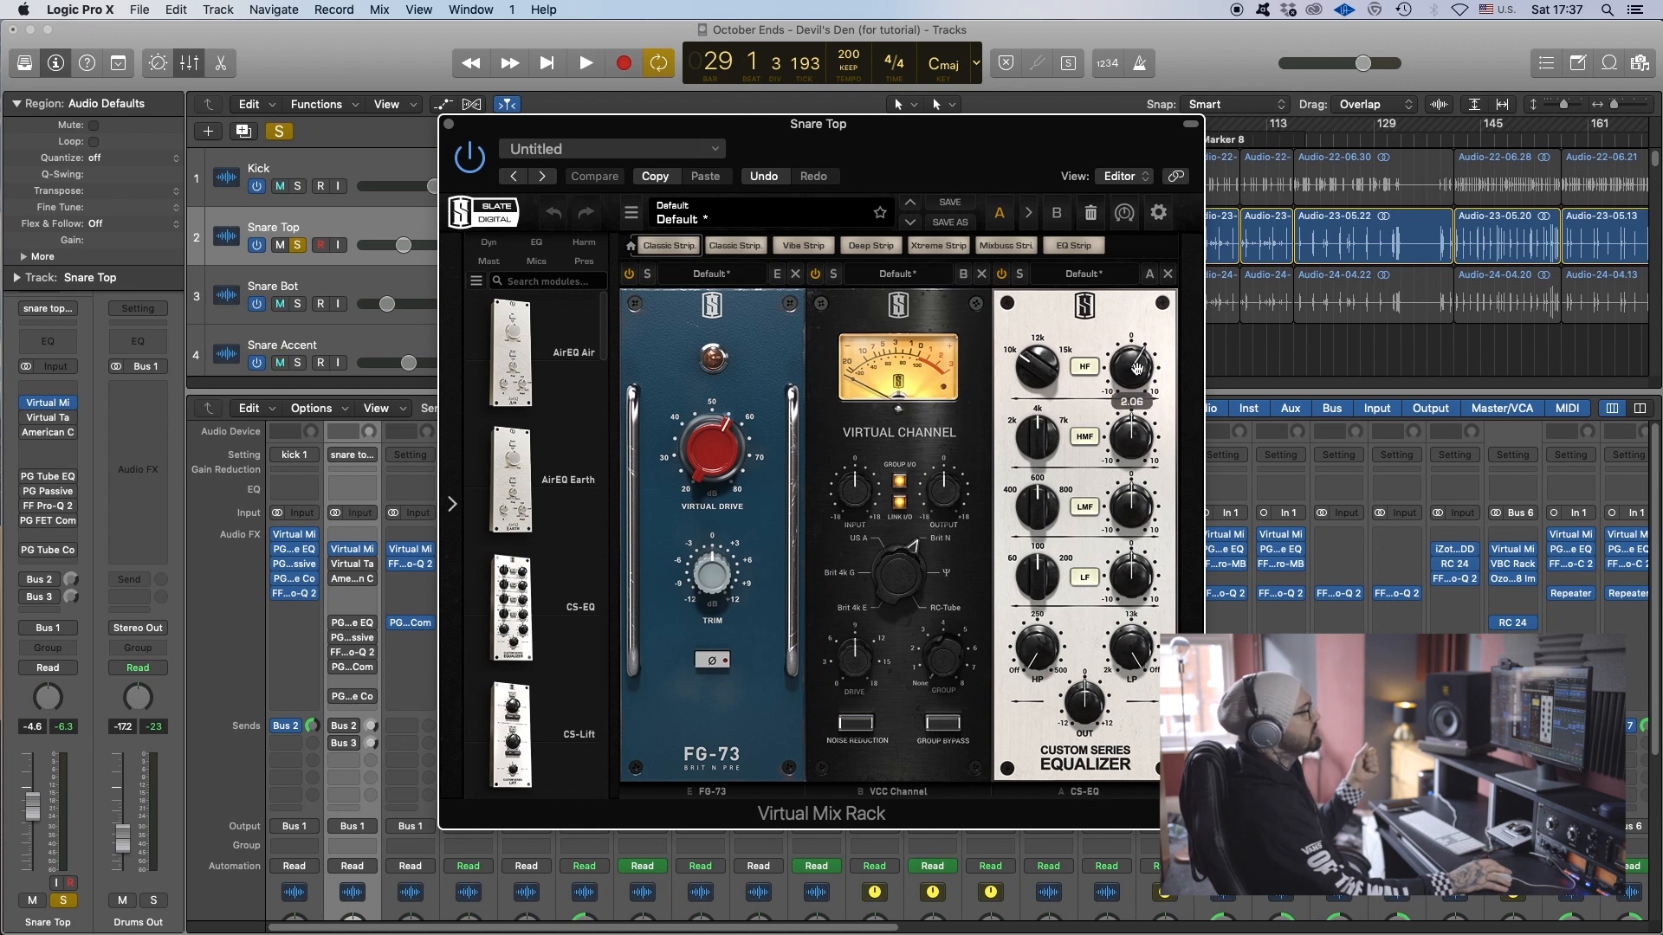
mouse_move(1037, 370)
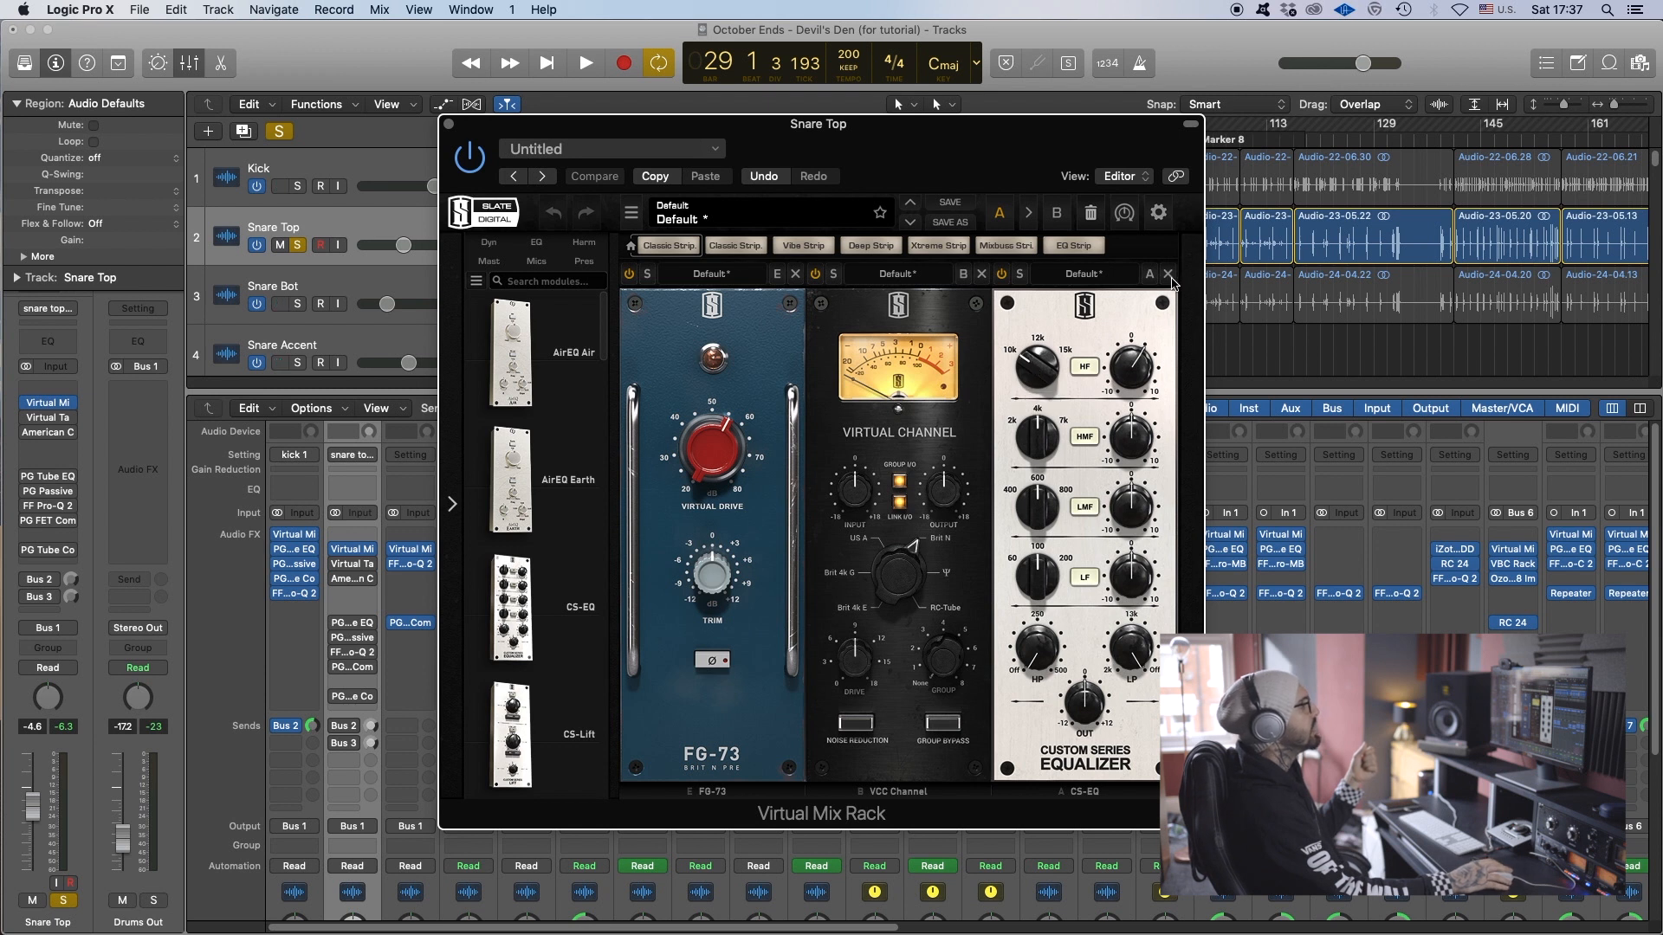
click(449, 126)
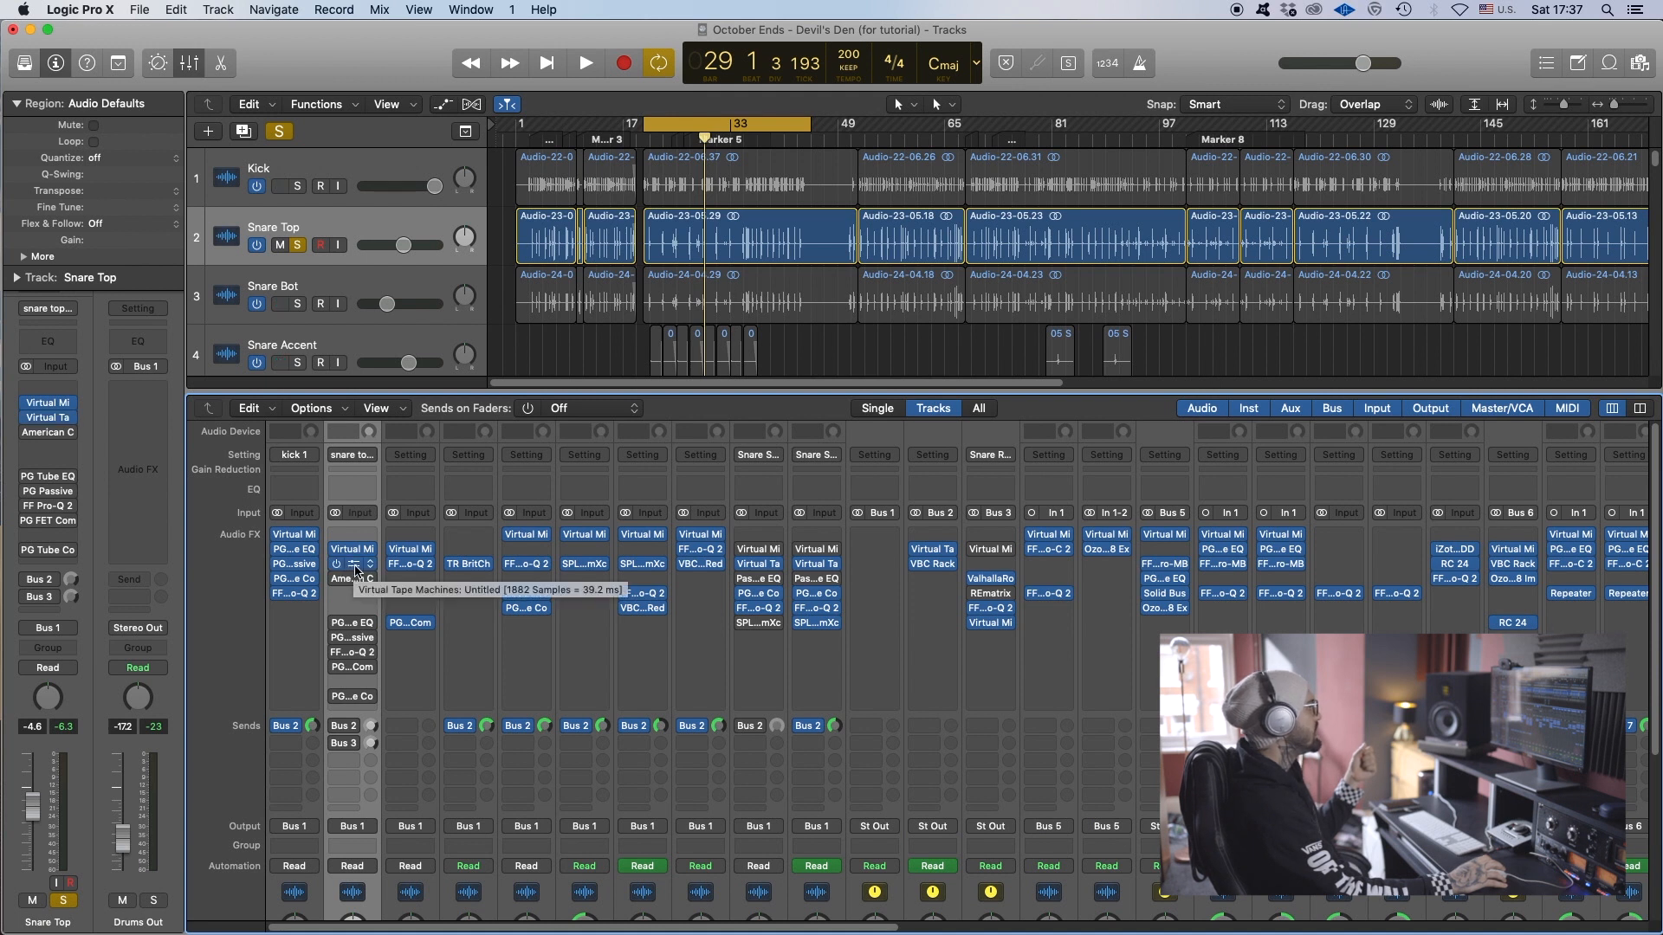
Open the Virtual Tape Machines plug-in on Snare Top, examine its tape settings, and close it.
click(351, 569)
drag(690, 154, 888, 168)
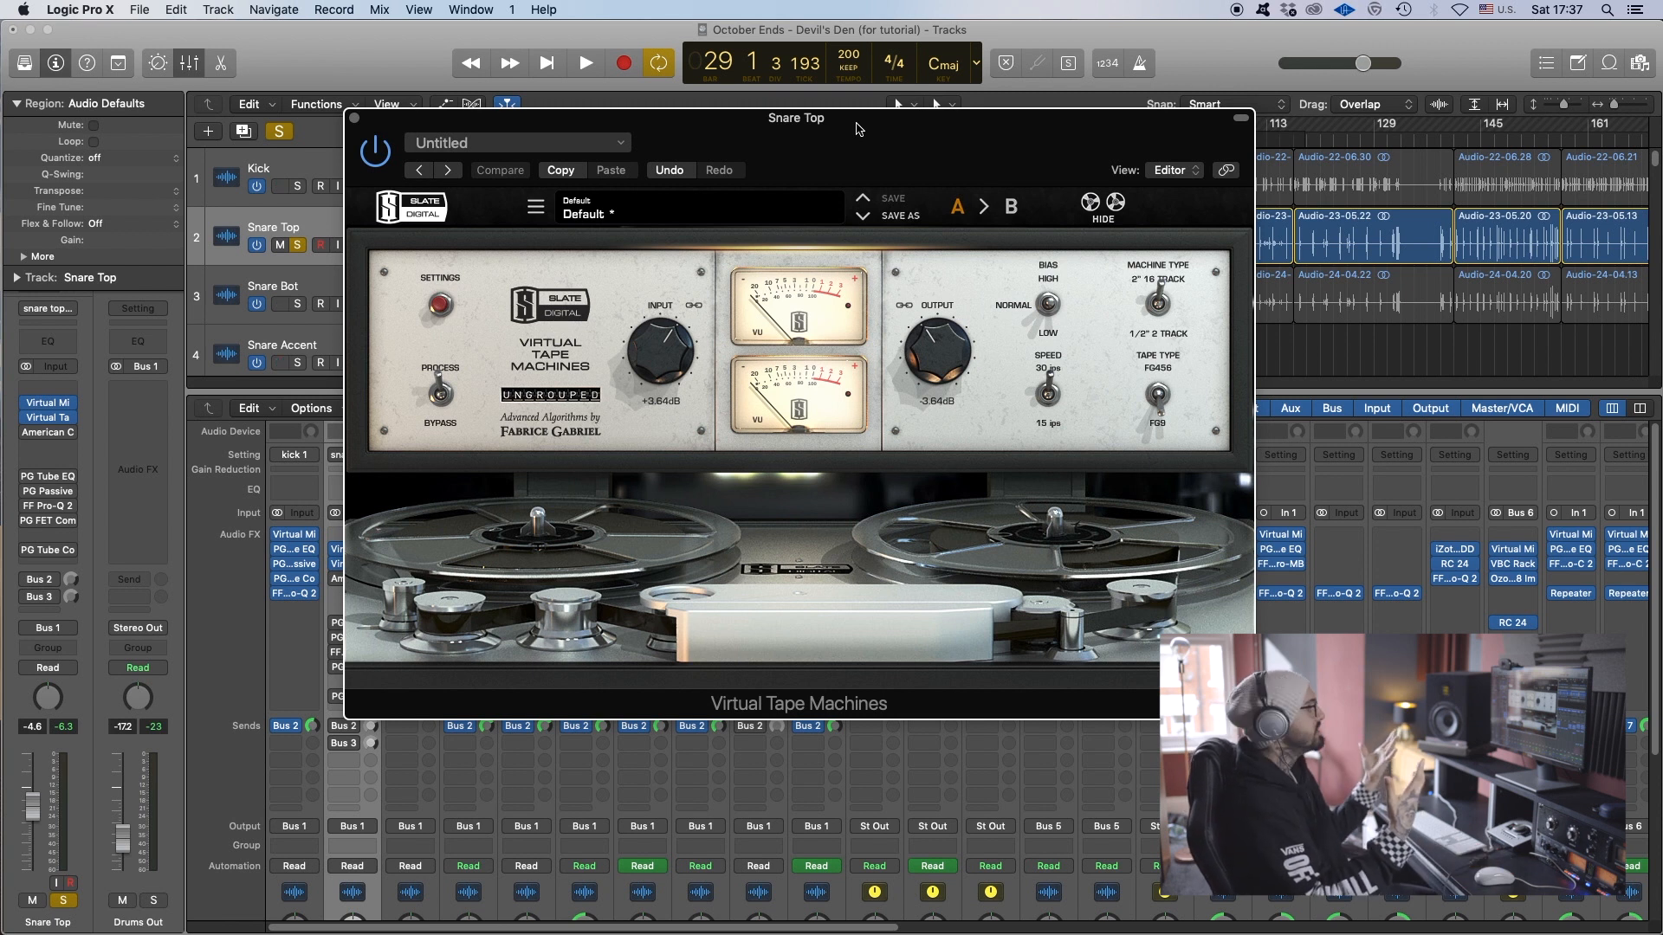
drag(855, 128, 983, 124)
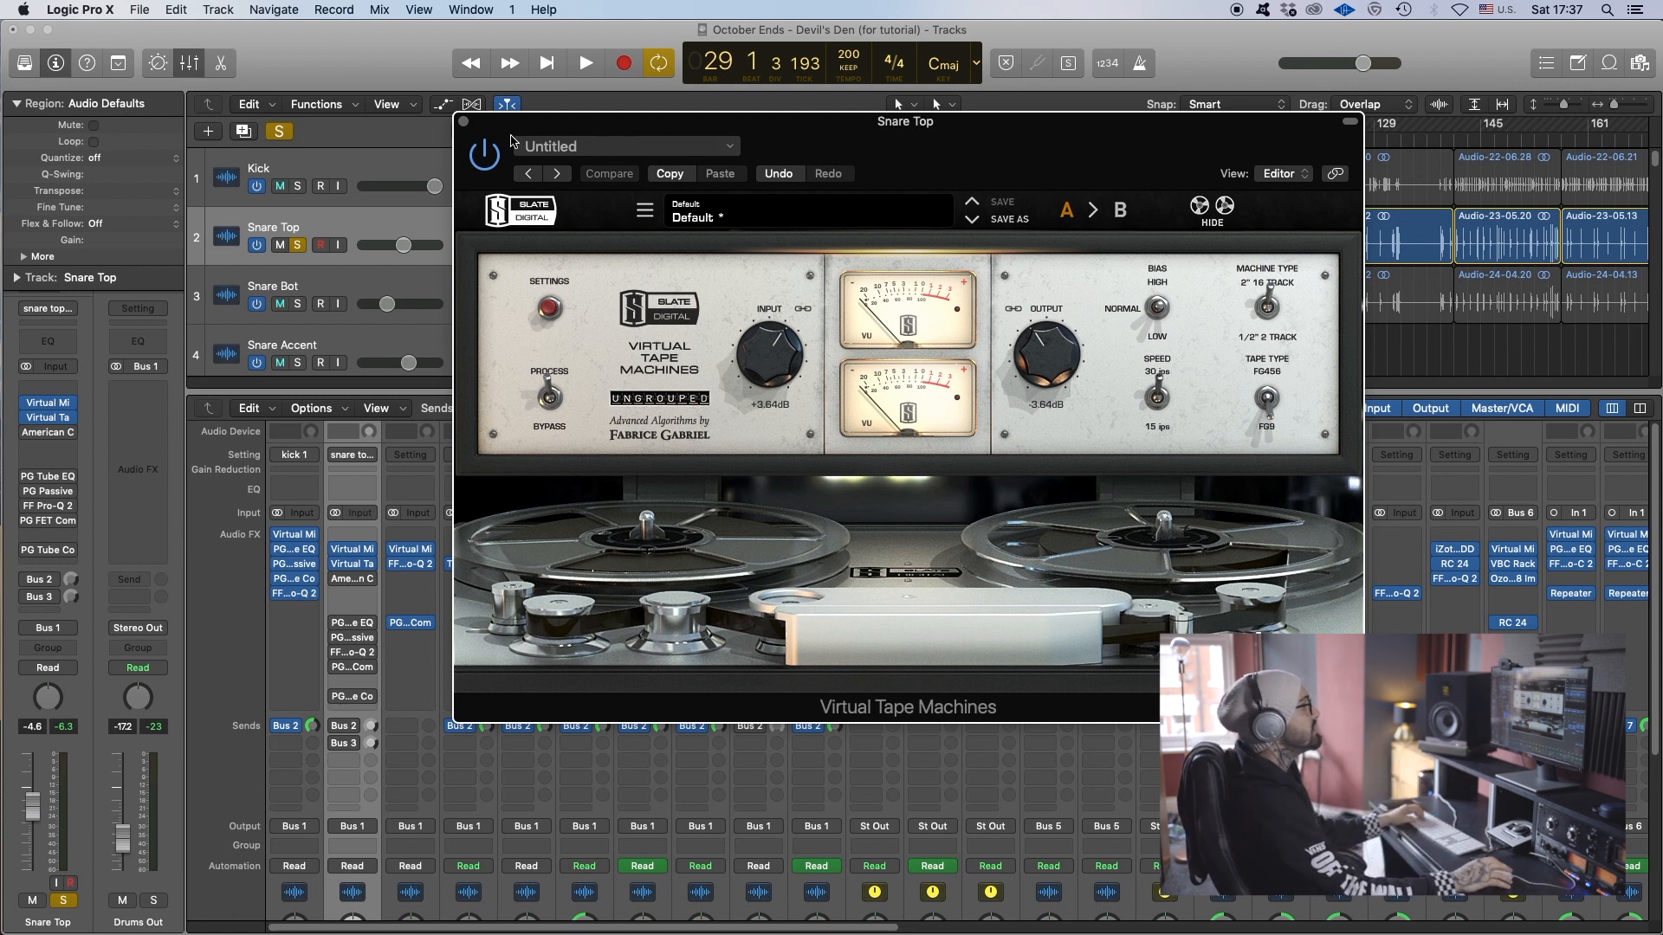
click(464, 124)
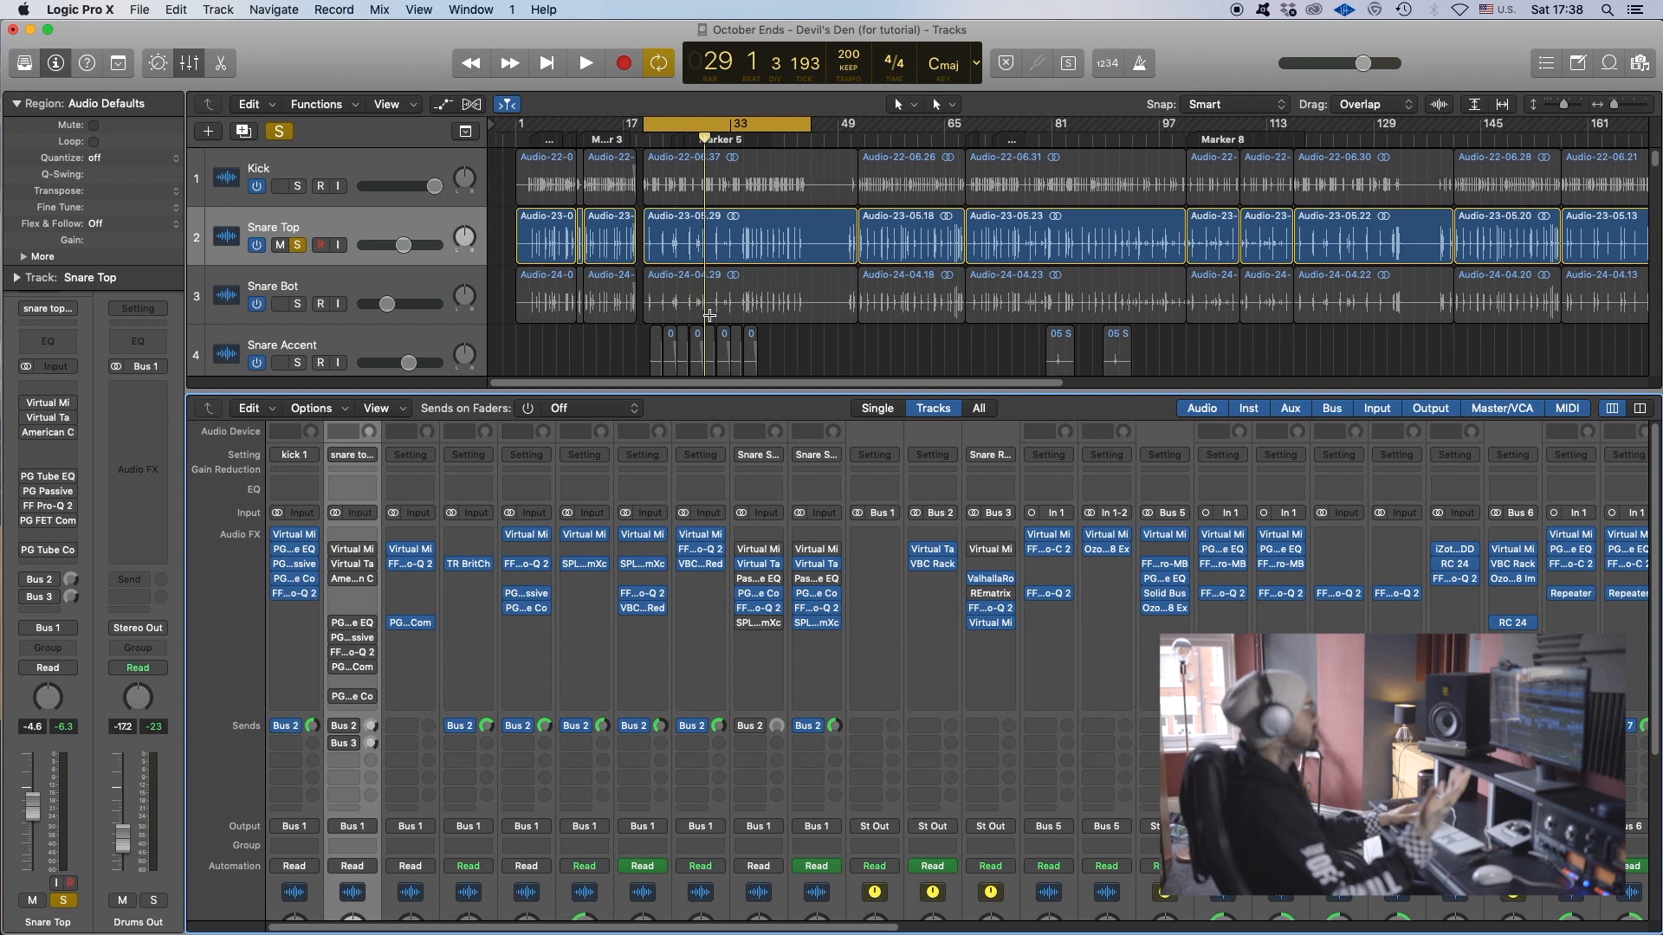
Play the Snare Top loop and switch its Virtual Mix Rack and Virtual Tape Machines from bypassed to active.
key(space)
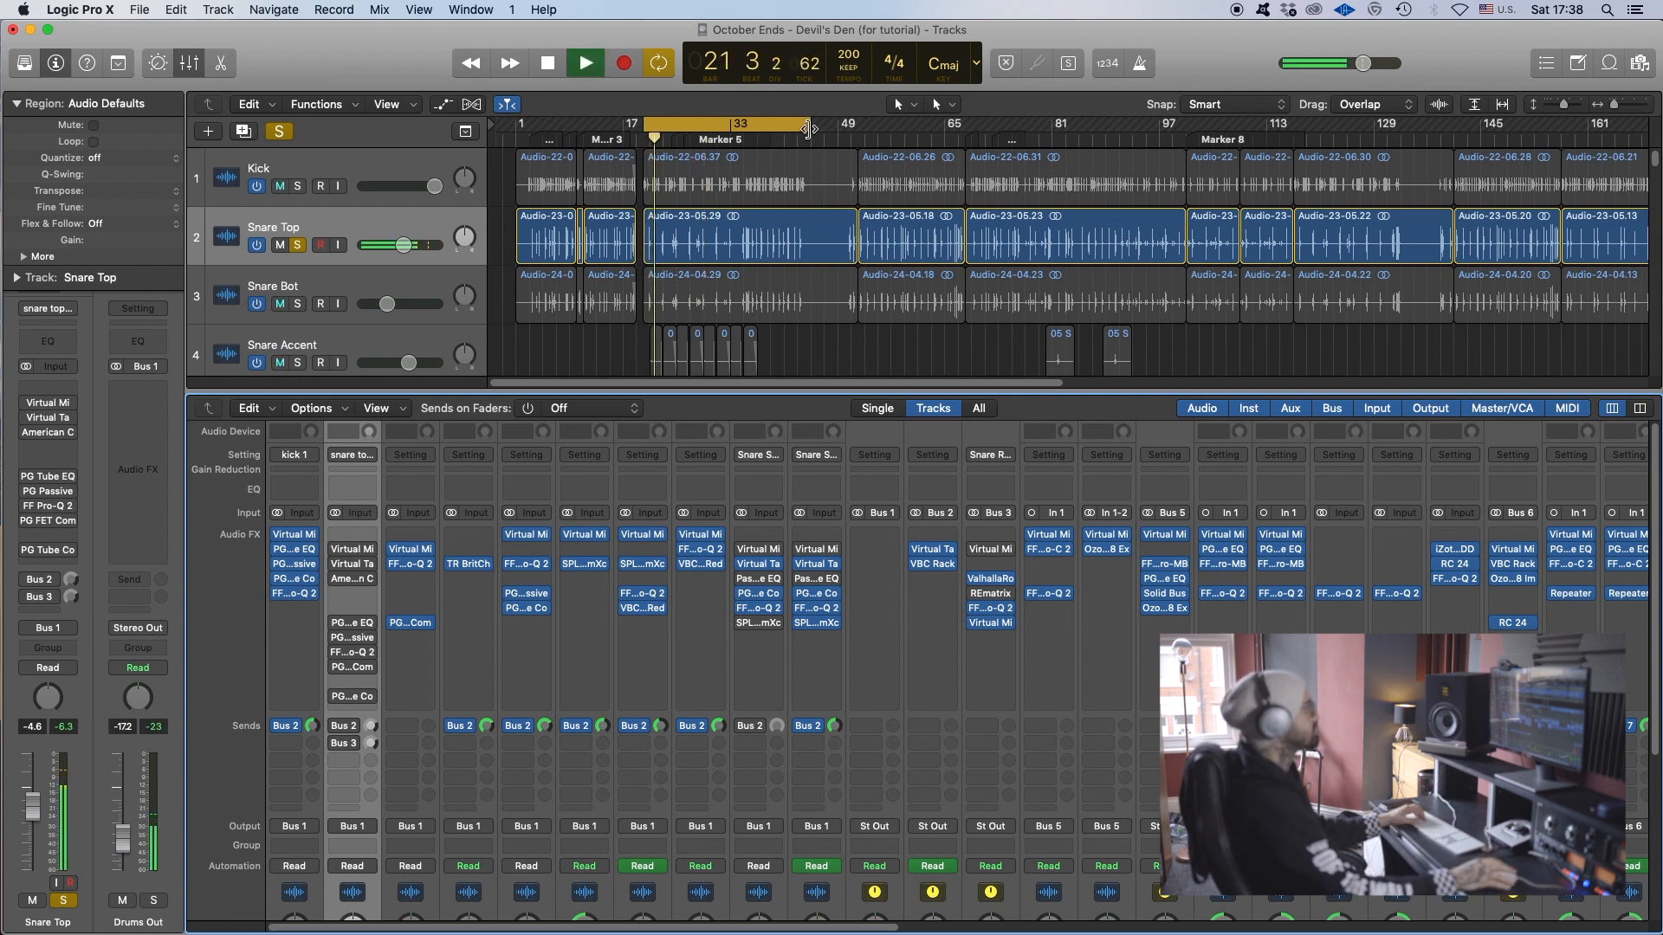
mouse_move(335, 550)
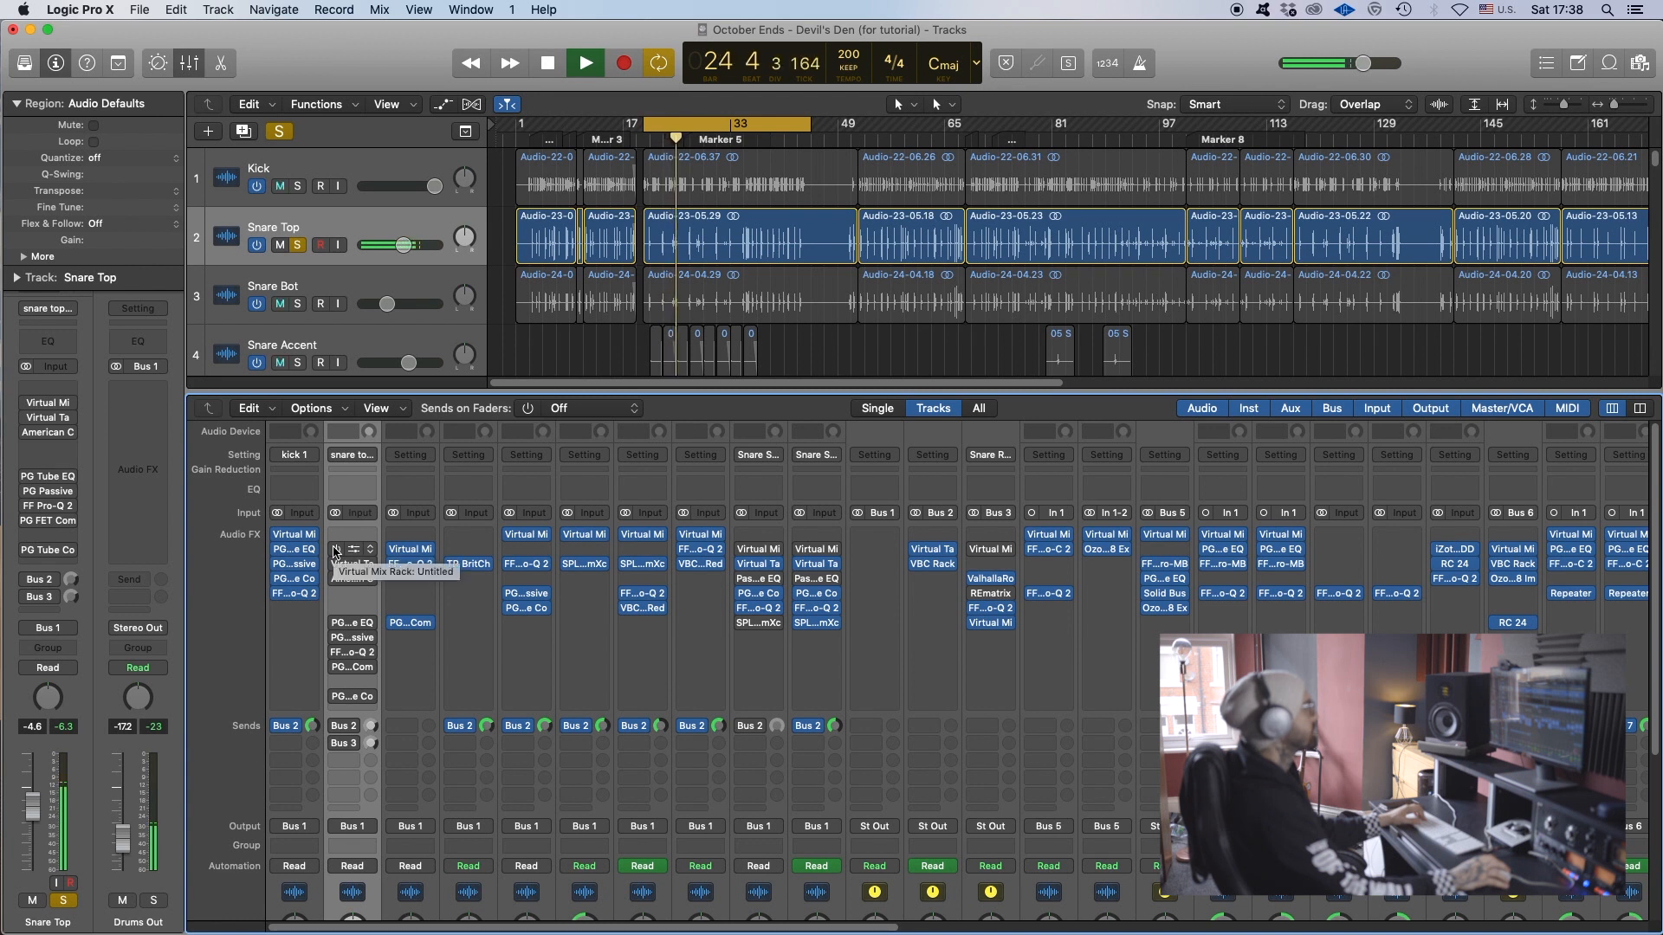
click(336, 549)
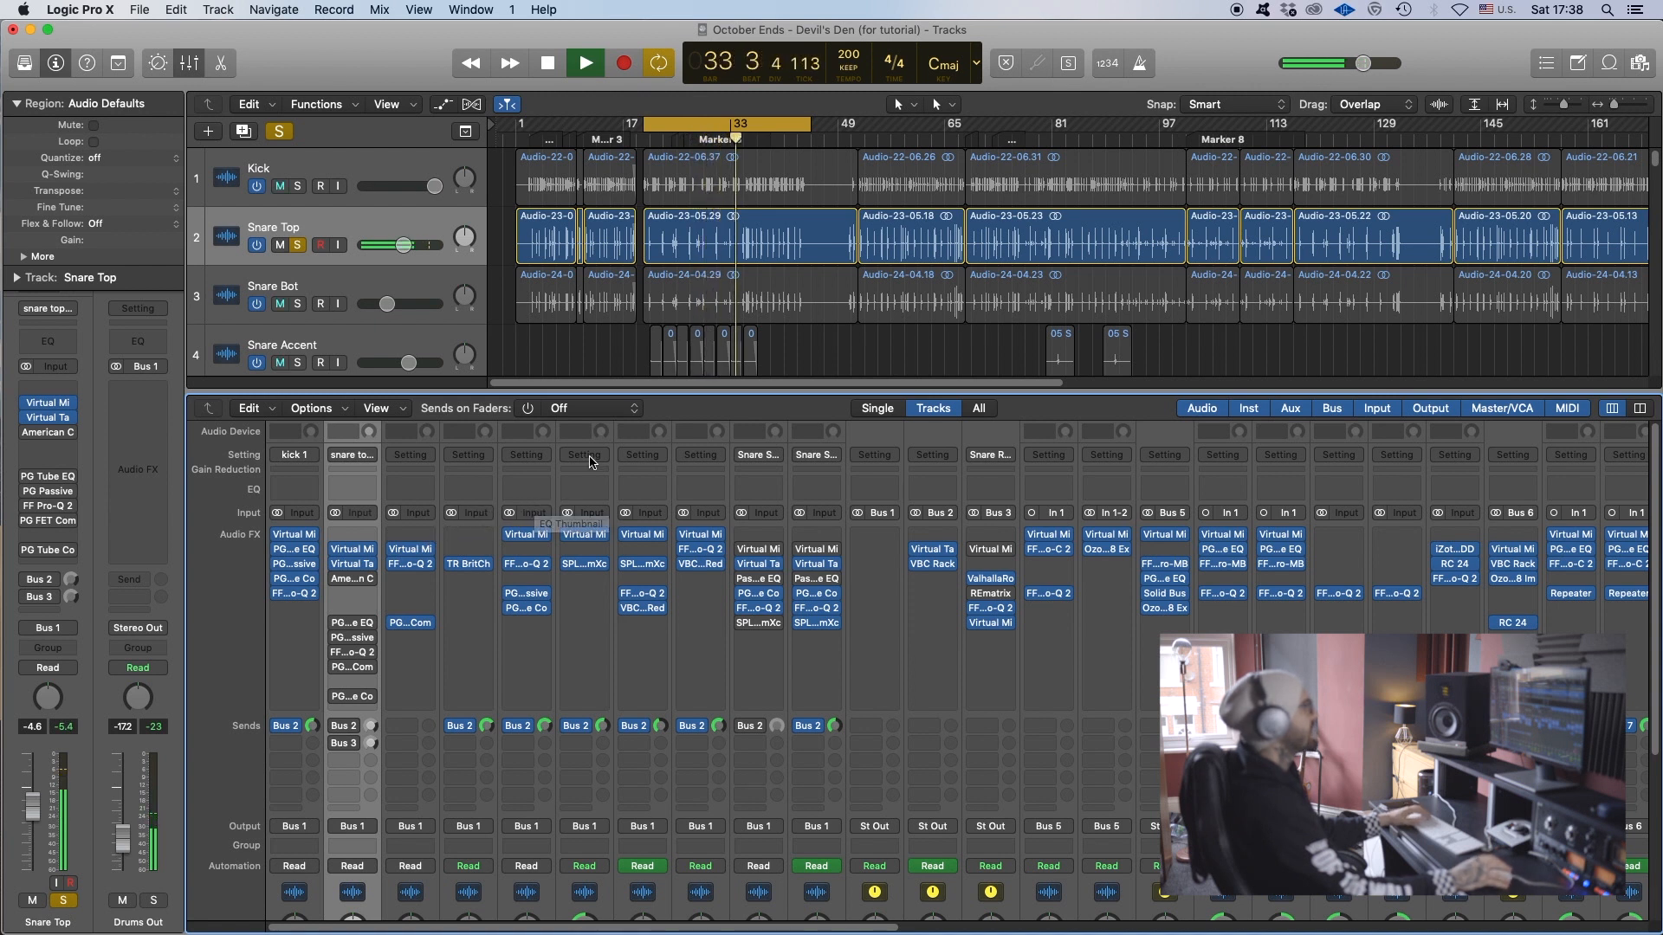
key(space)
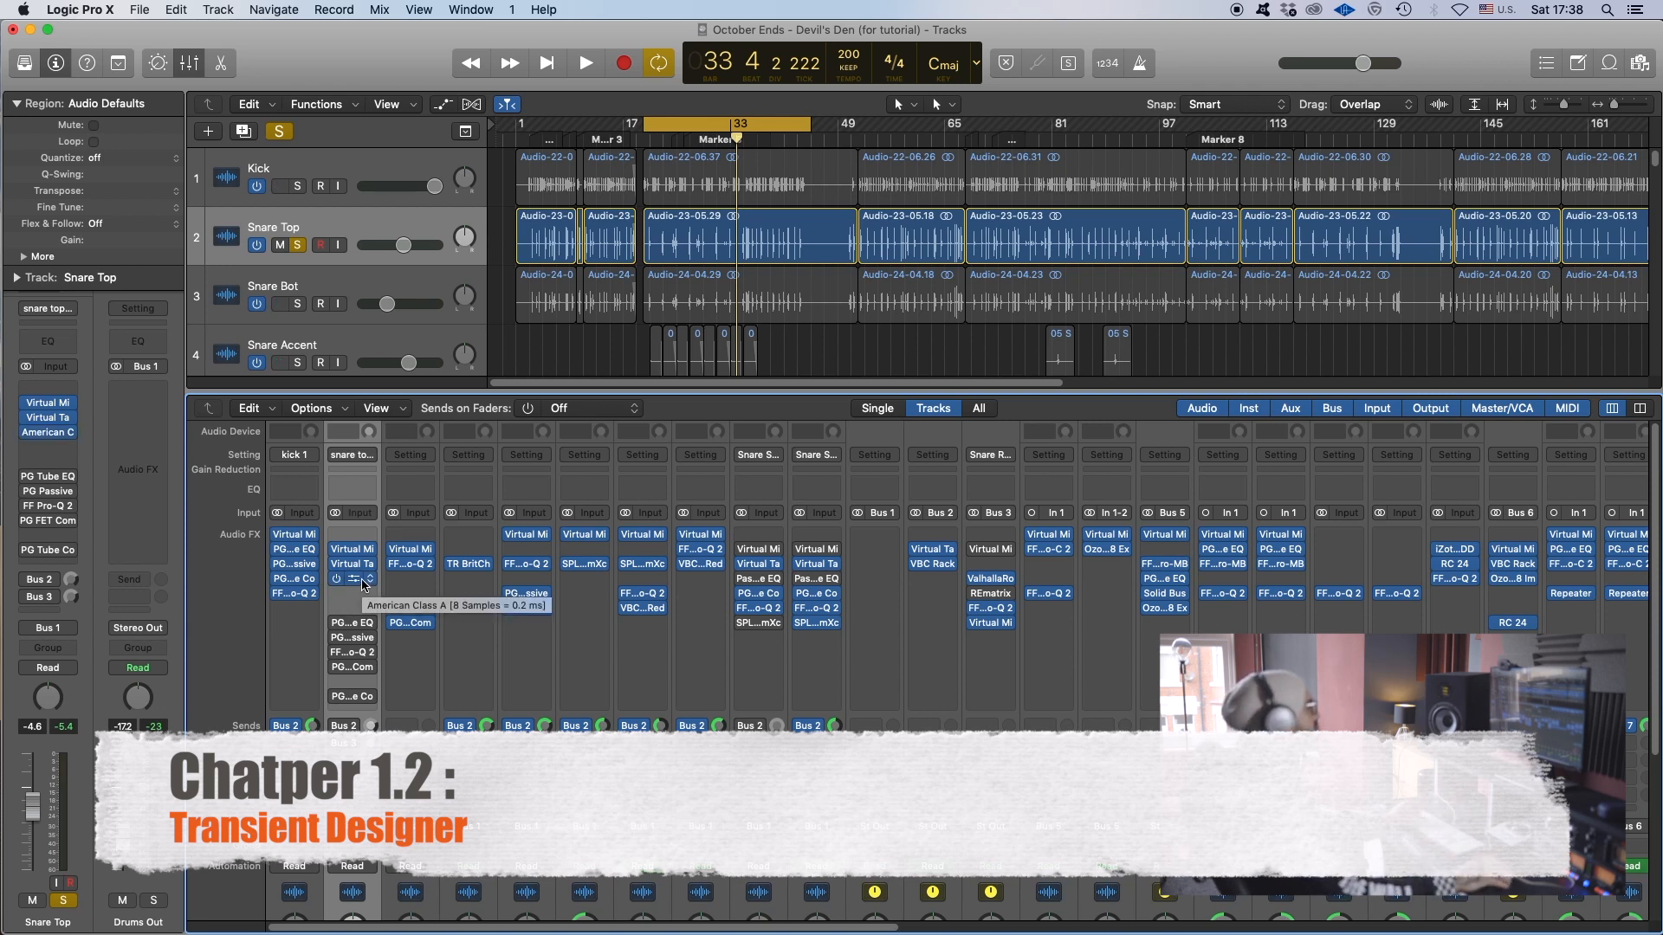
Open the American Class A plug-in on Snare Top and examine its Punch and Sustain settings.
click(364, 586)
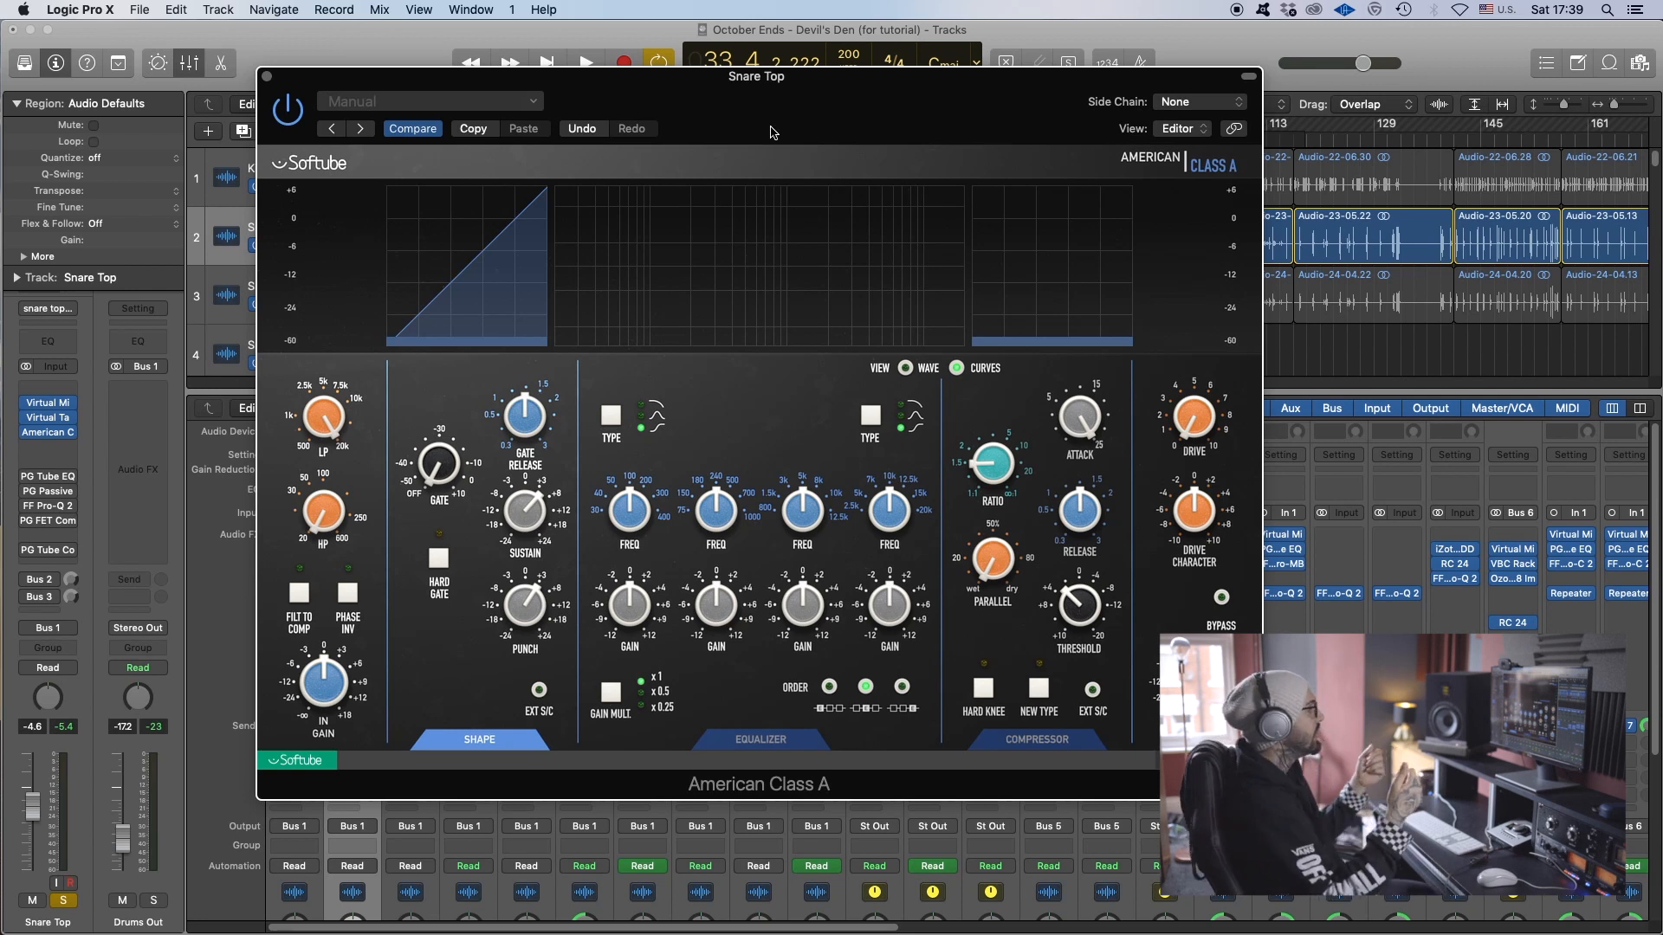
drag(773, 132, 858, 168)
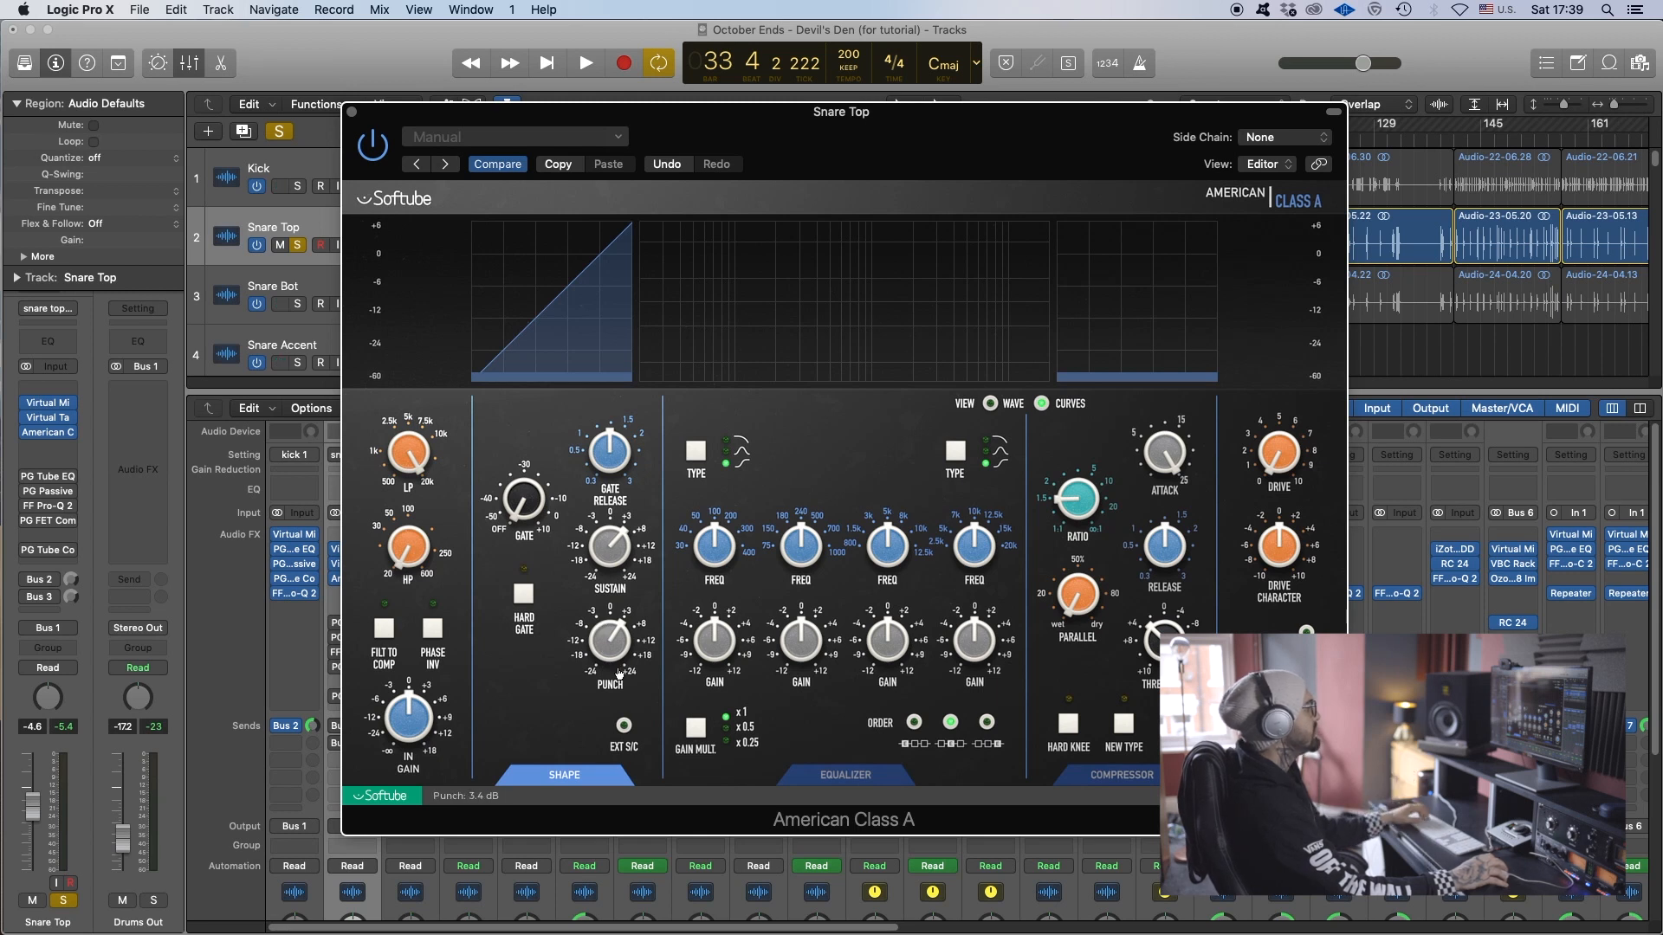
drag(619, 674, 795, 651)
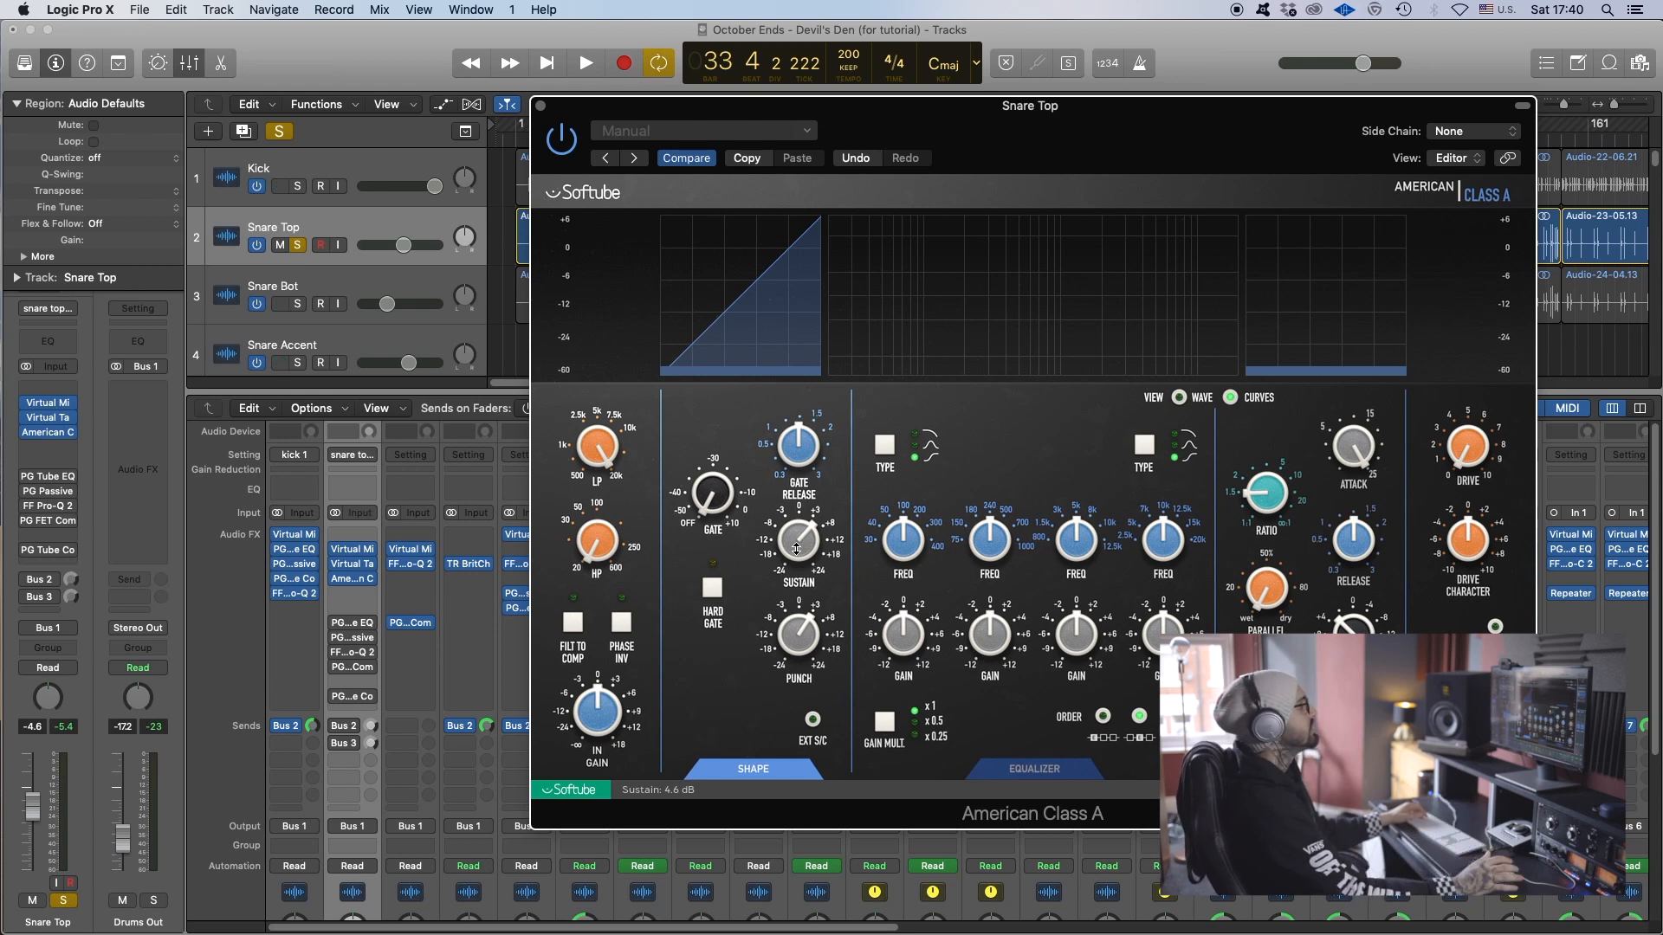
Compare the looping Snare Top with American Class A bypassed and active, leaving the plug-in switched on.
drag(893, 121, 867, 226)
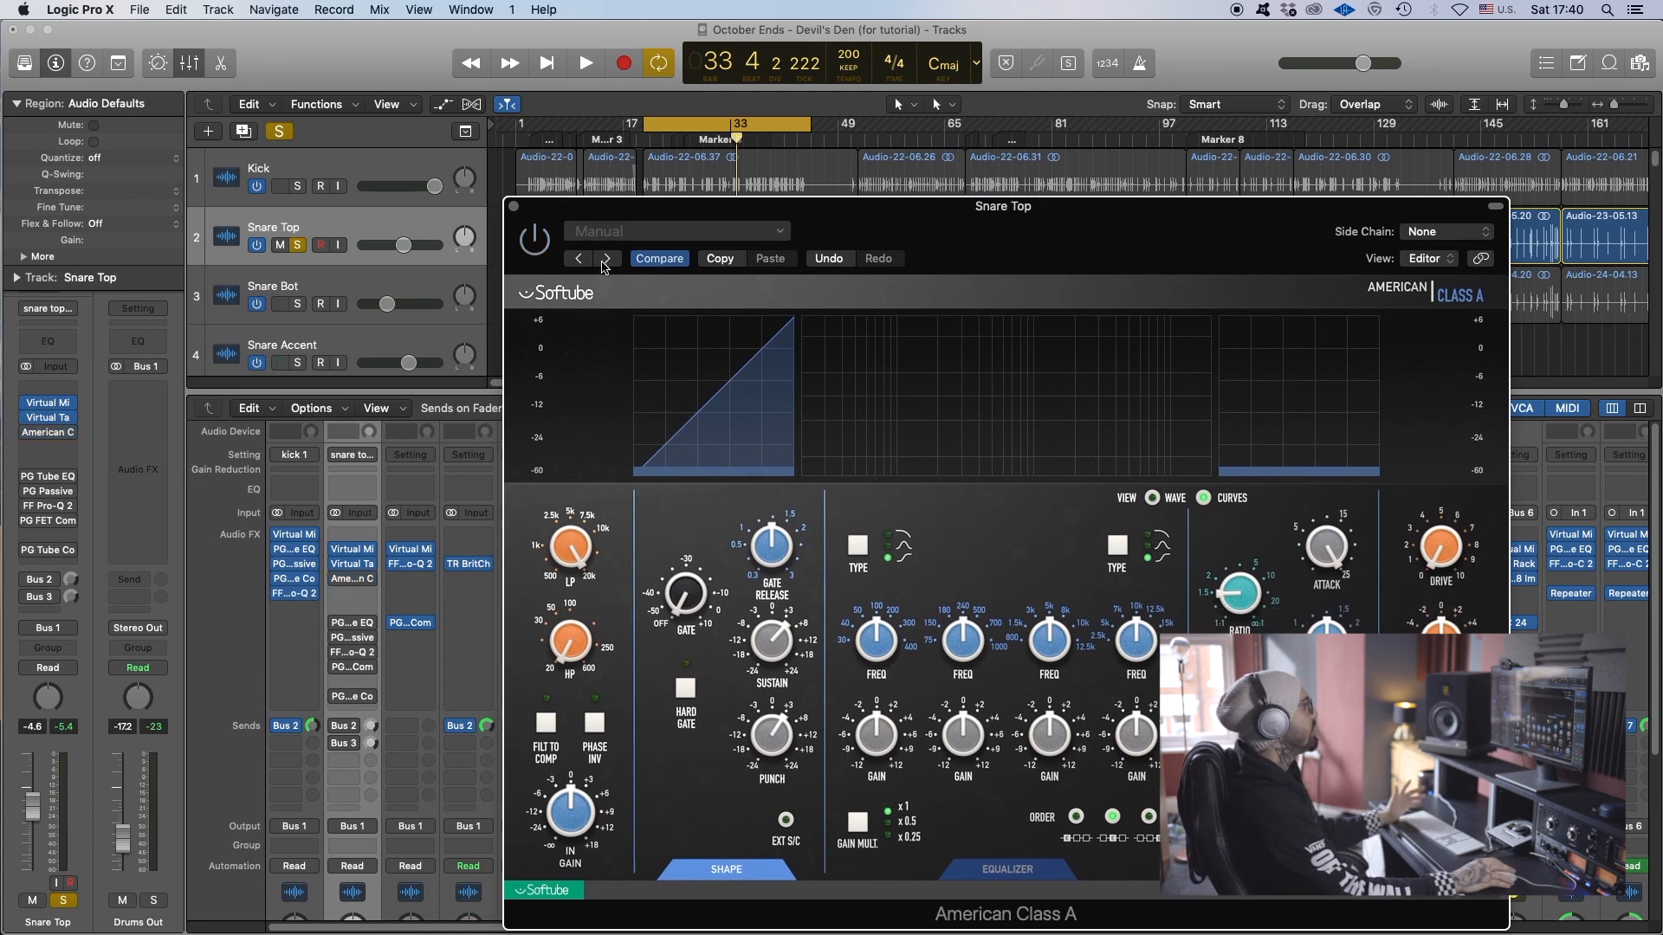
key(space)
drag(902, 227, 1054, 171)
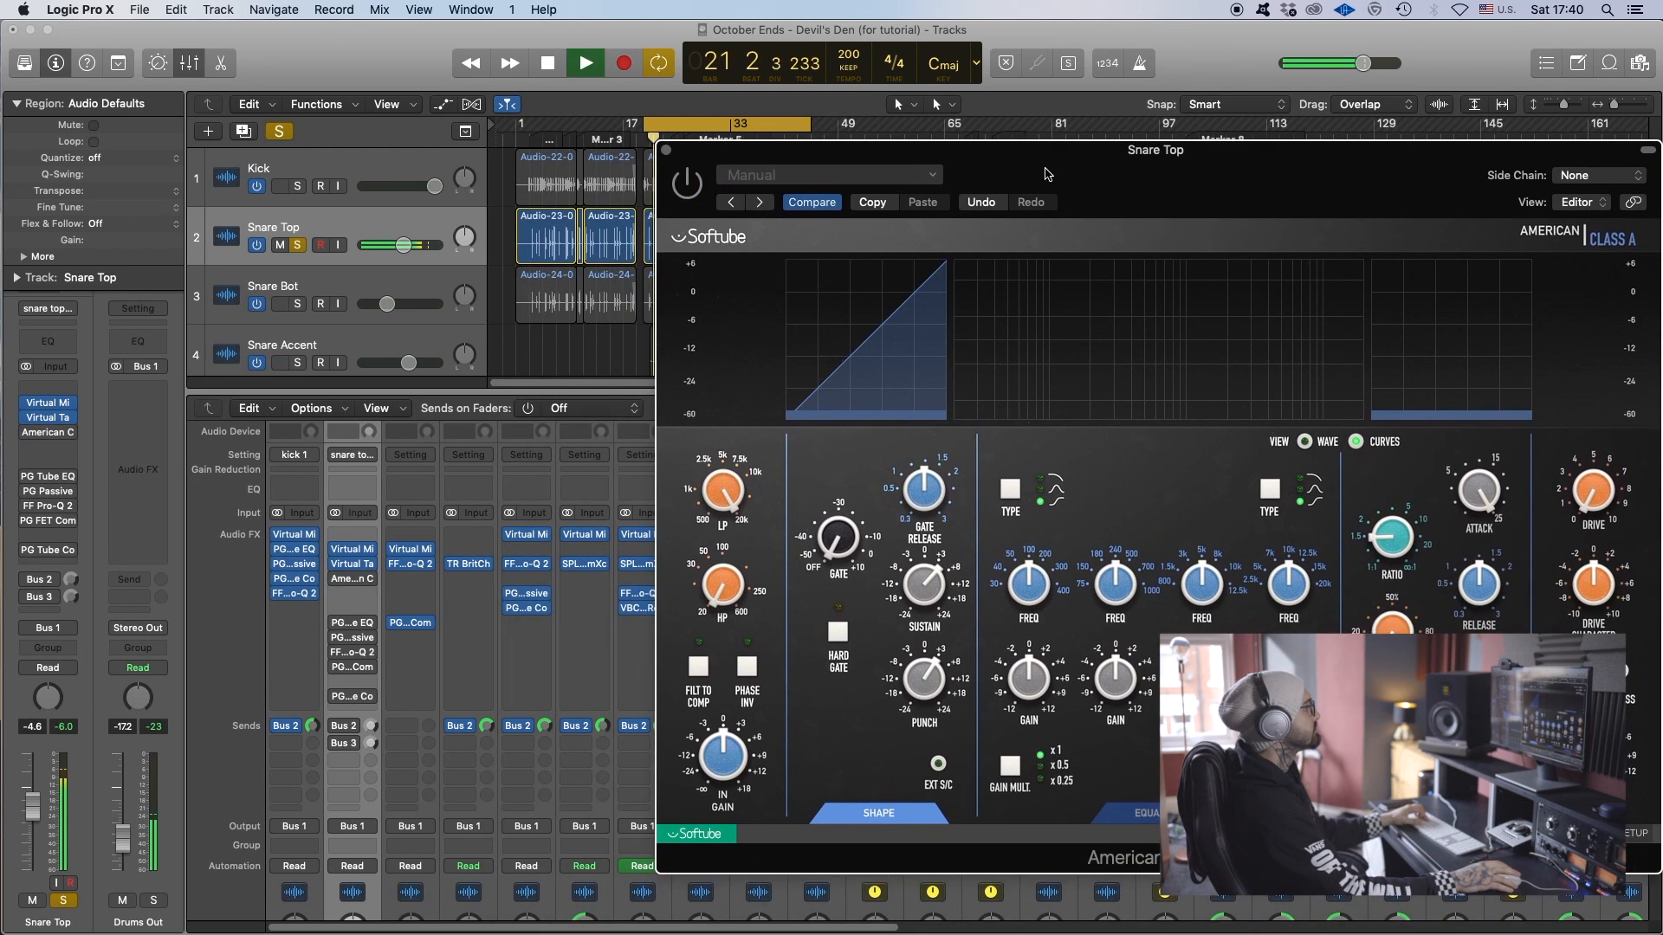
click(683, 188)
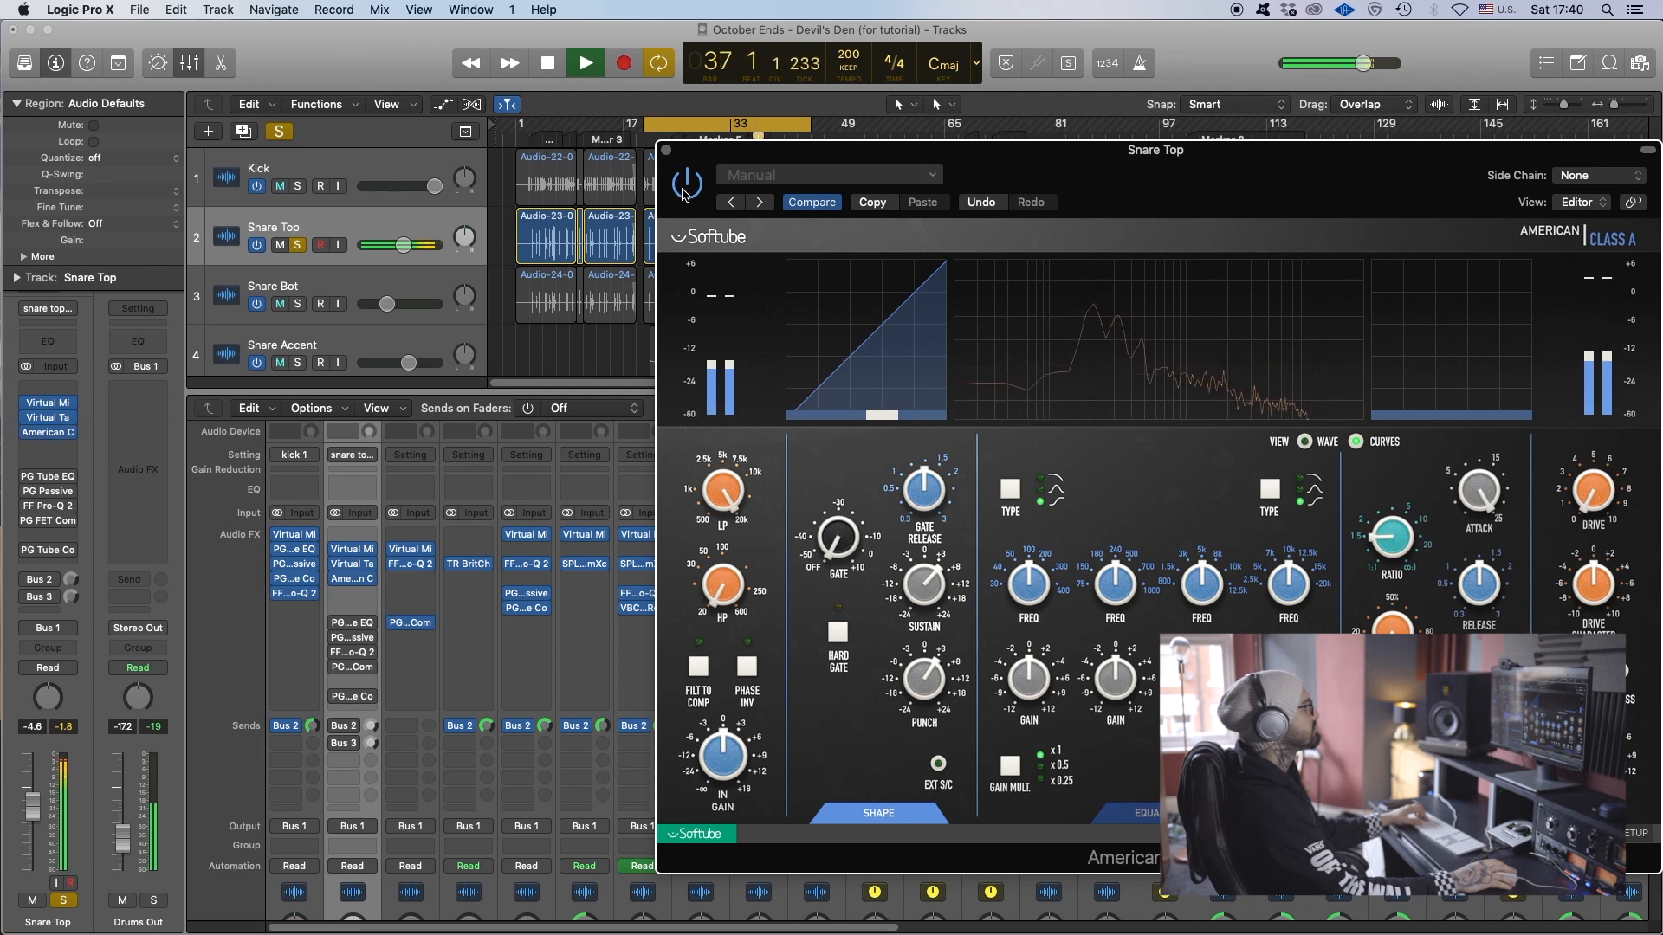
Stop the Snare Top loop and close the American Class A plug-in.
key(space)
drag(1226, 186, 1132, 201)
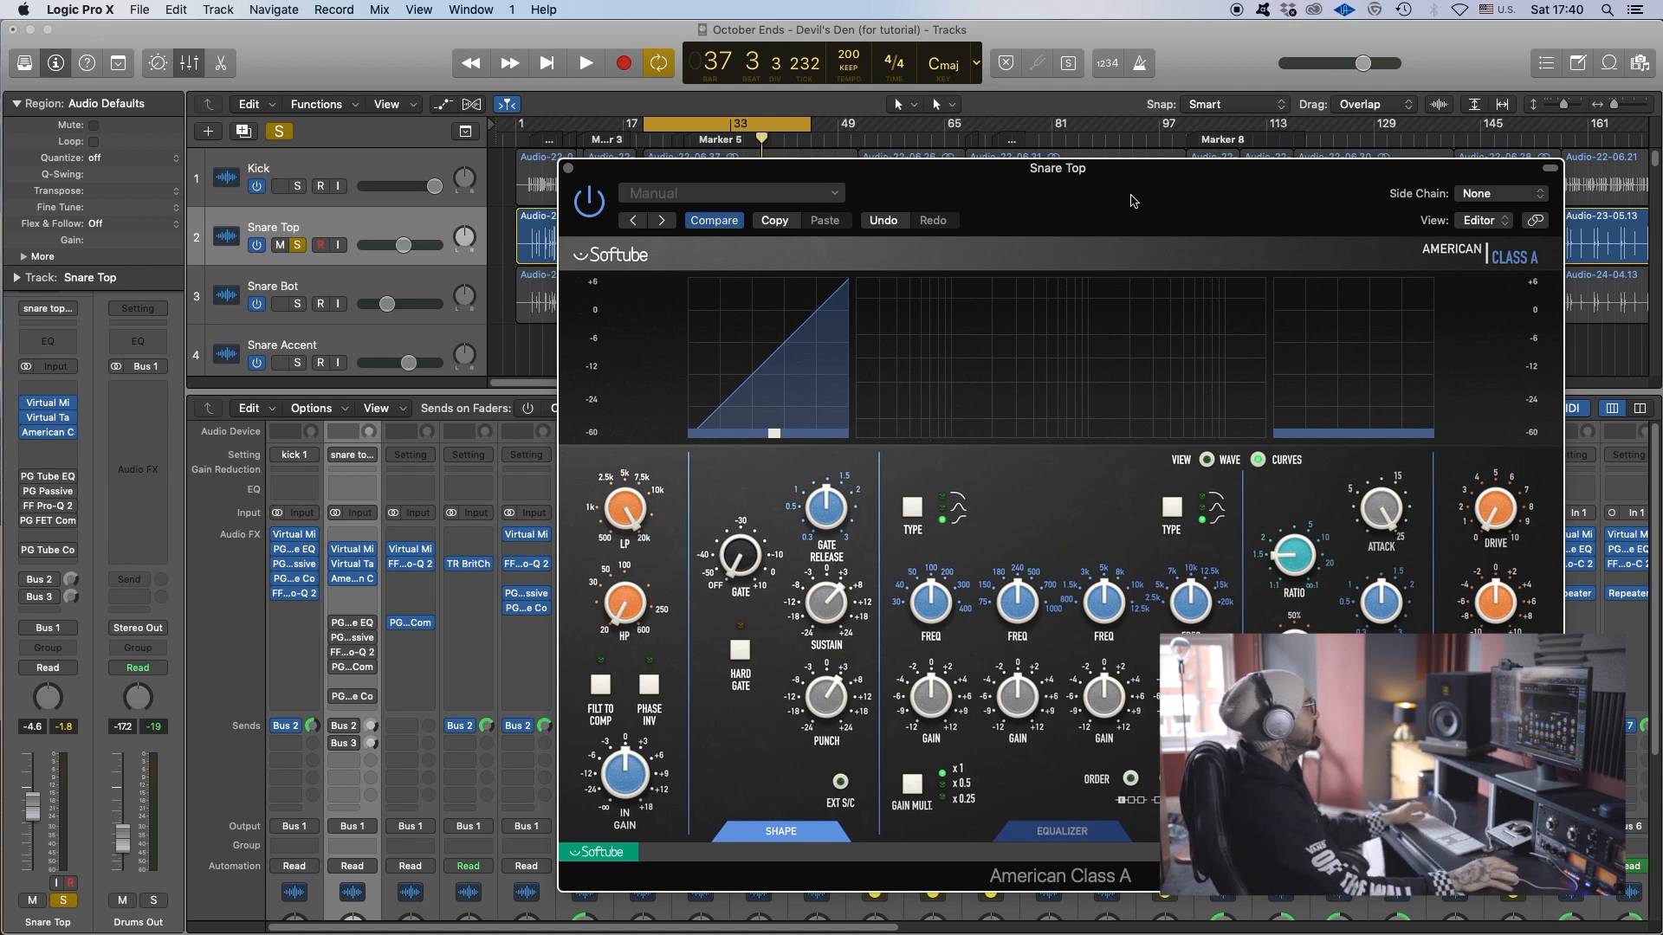
click(568, 169)
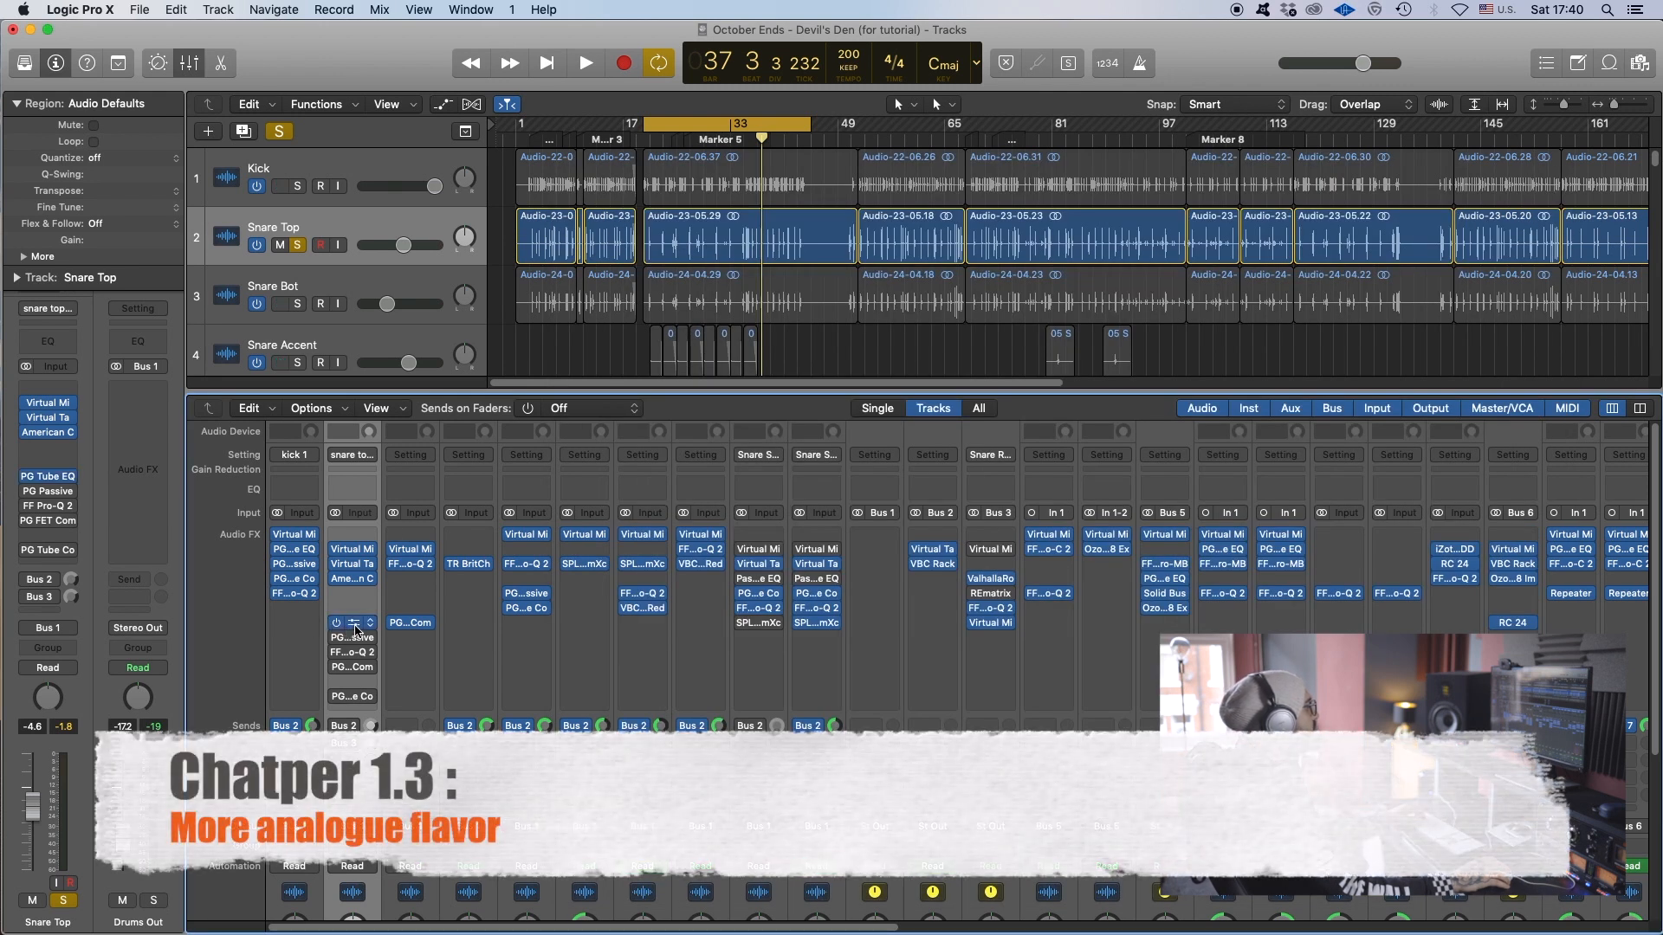
Open the PG Tube EQ on Snare Top and examine its tube type options, keeping 12AX7.
click(354, 627)
mouse_move(1331, 492)
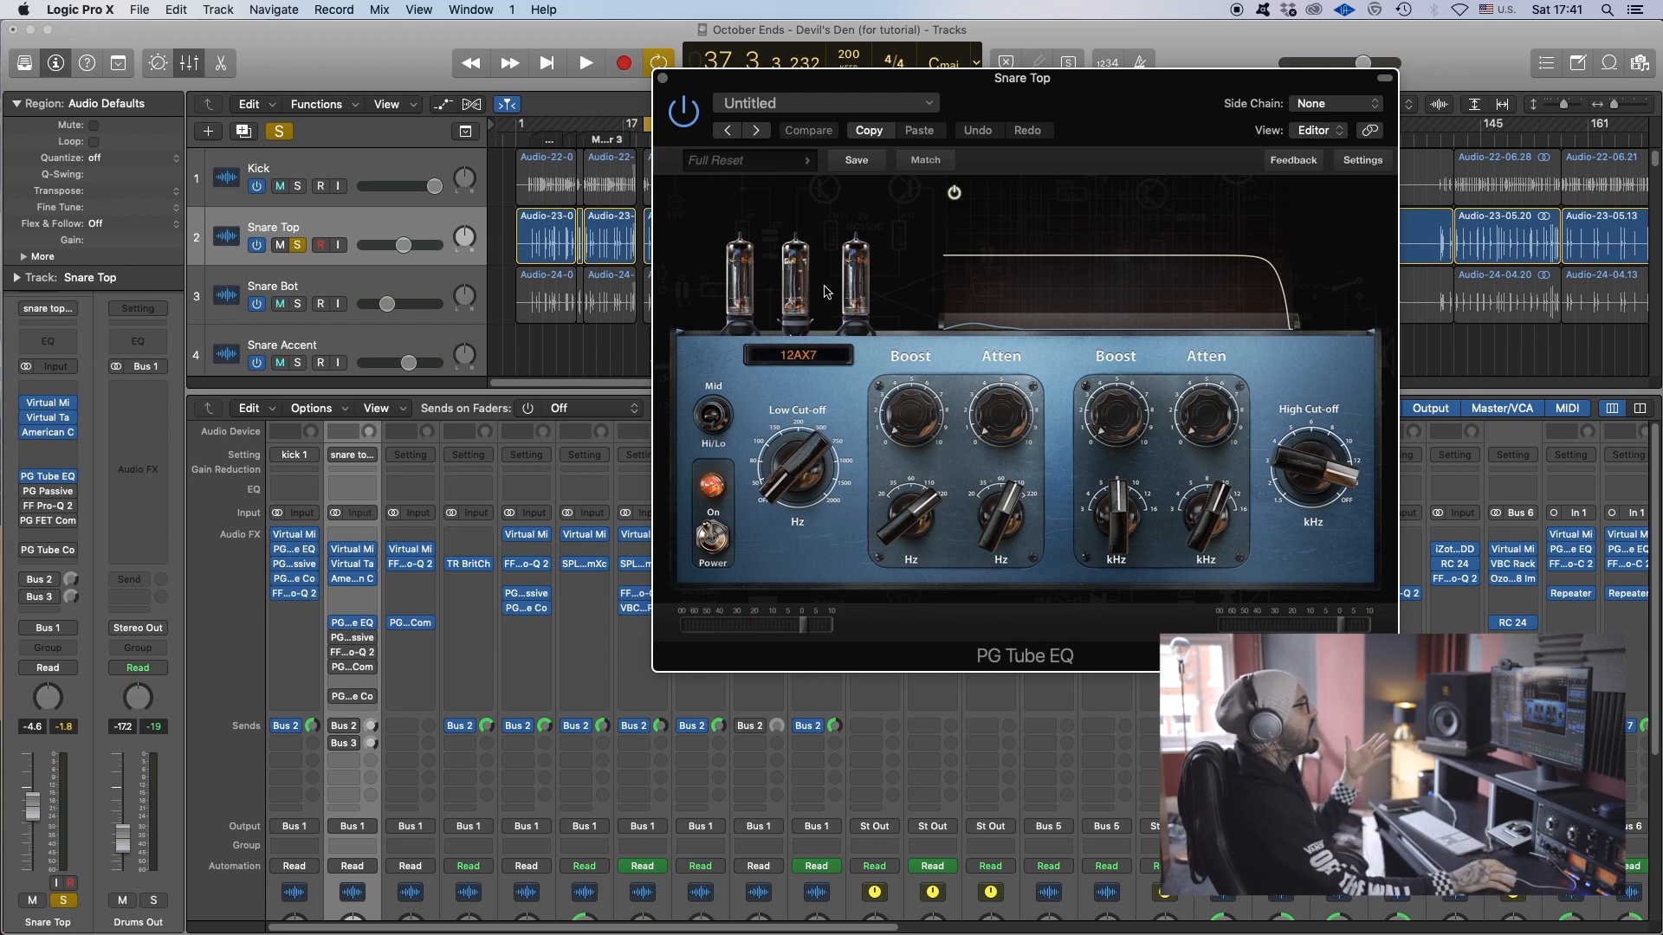
click(811, 355)
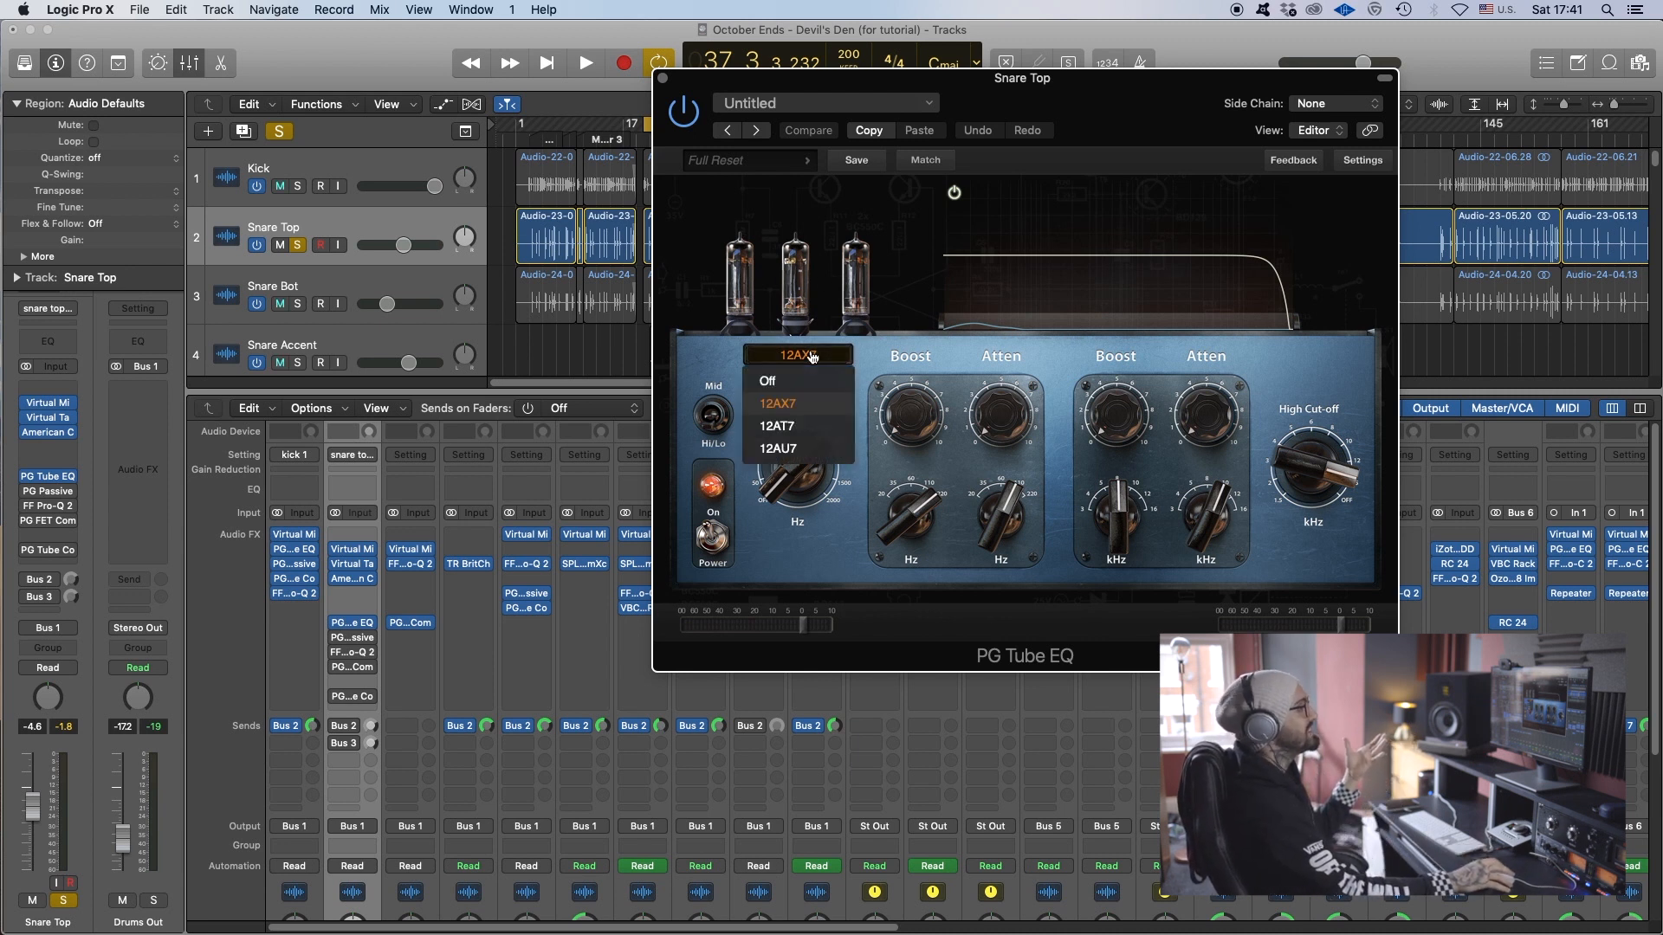
click(909, 354)
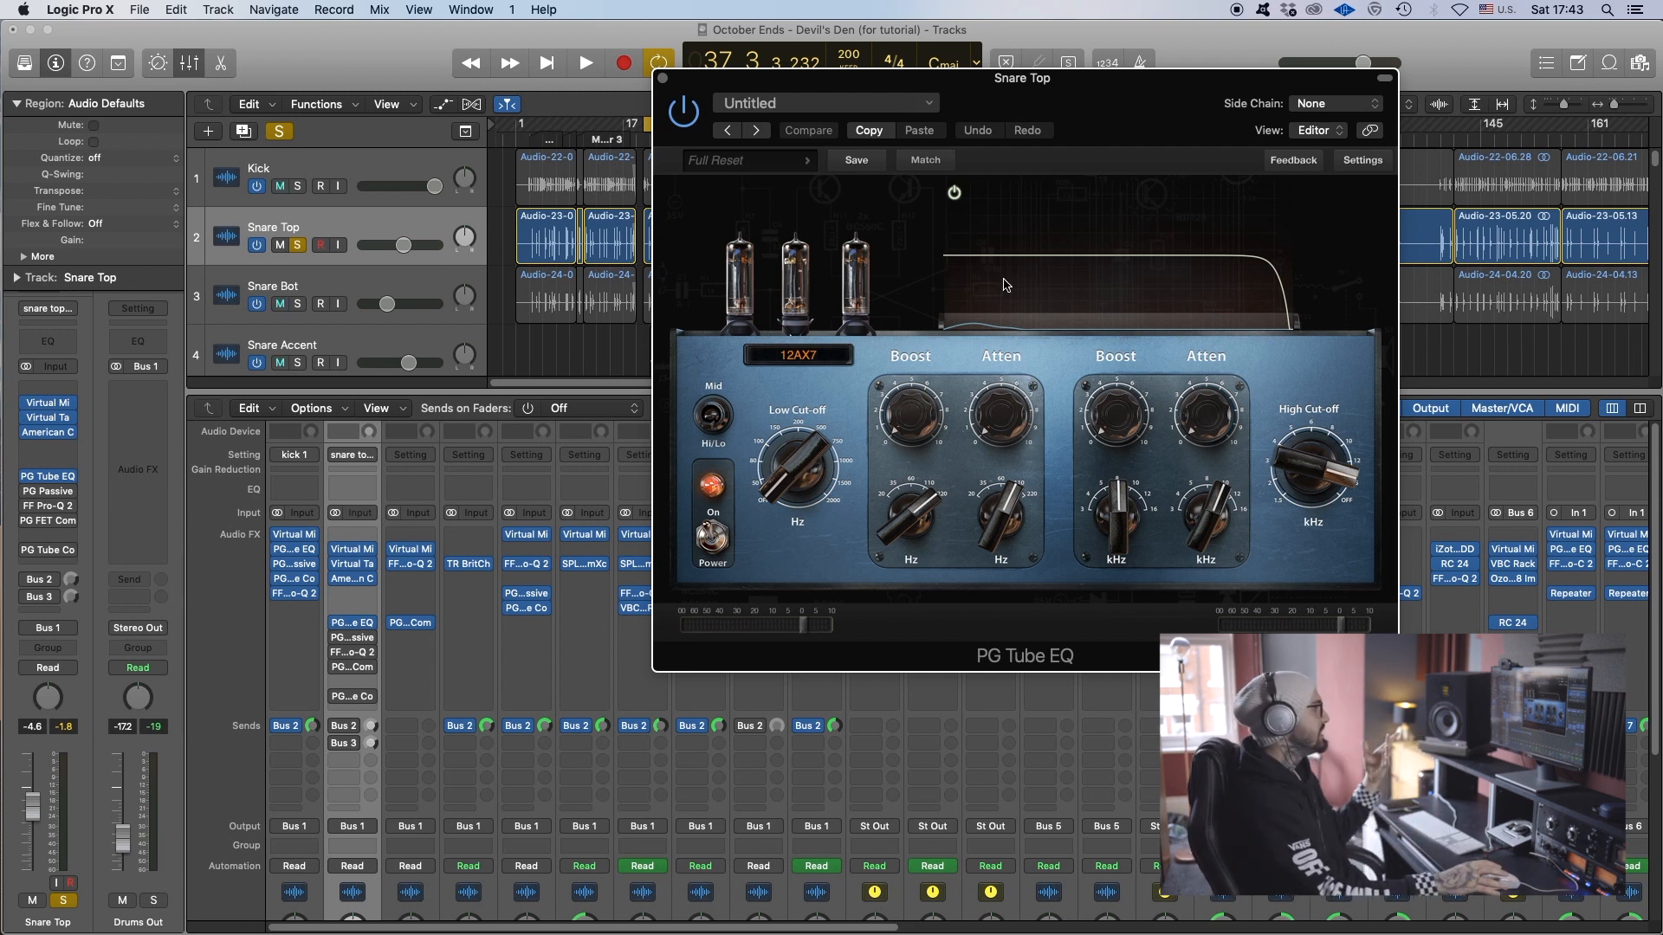
Open the PG Passive EQ on Snare Top and arrange its window side by side with the PG Tube EQ.
click(360, 642)
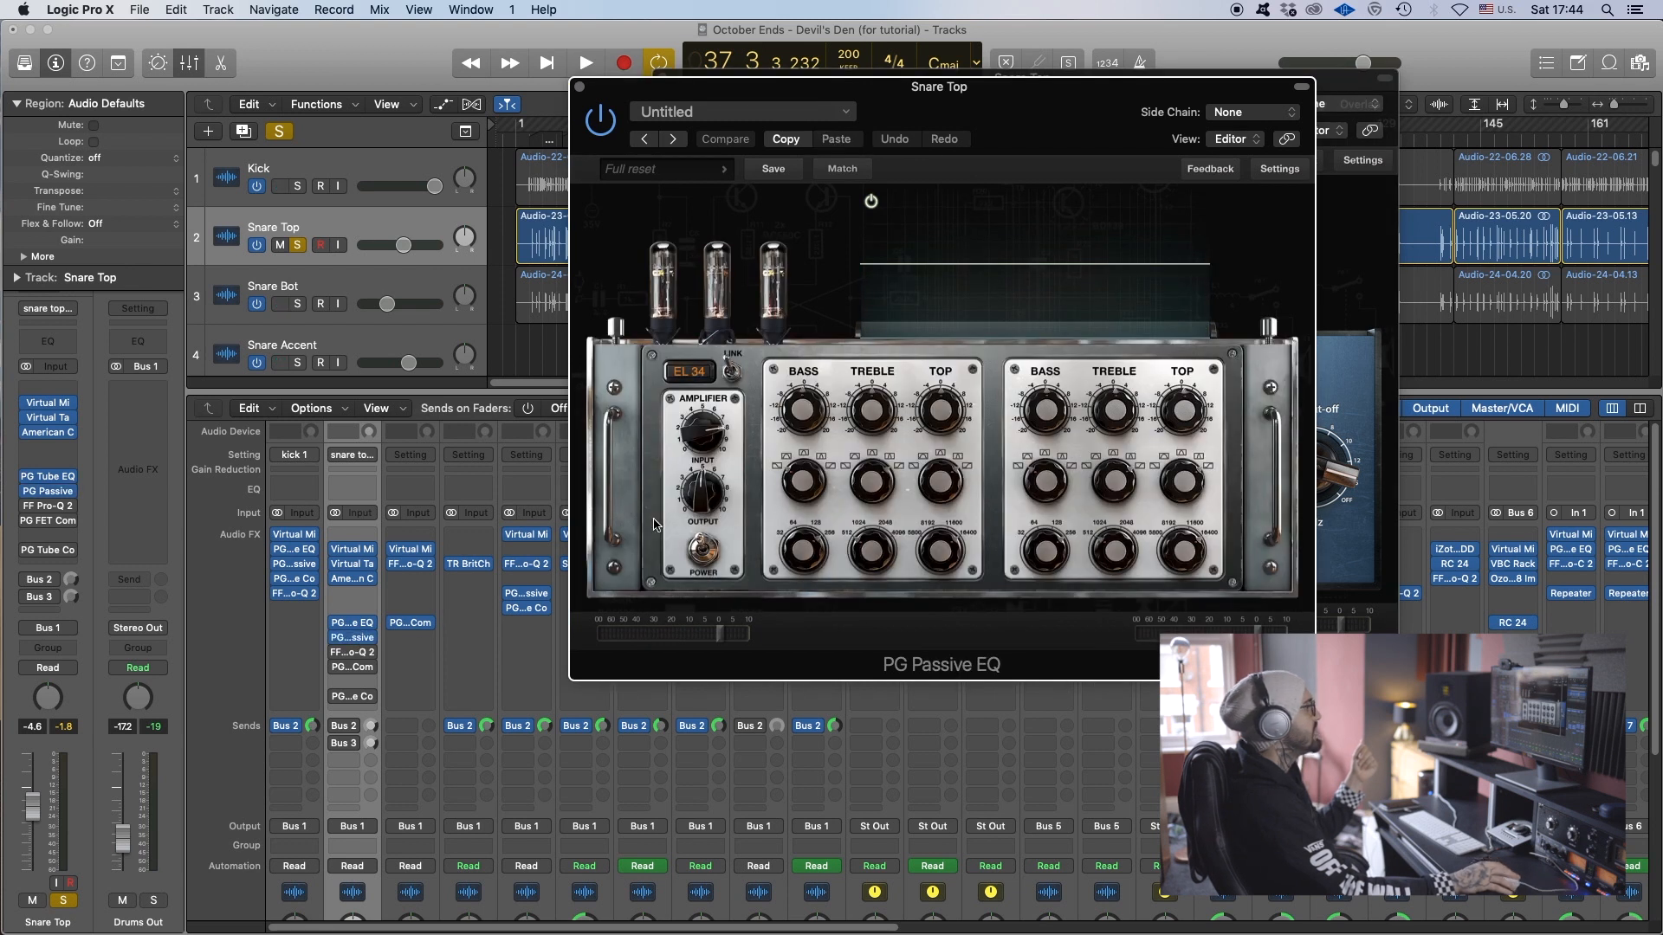
drag(1071, 130, 1065, 182)
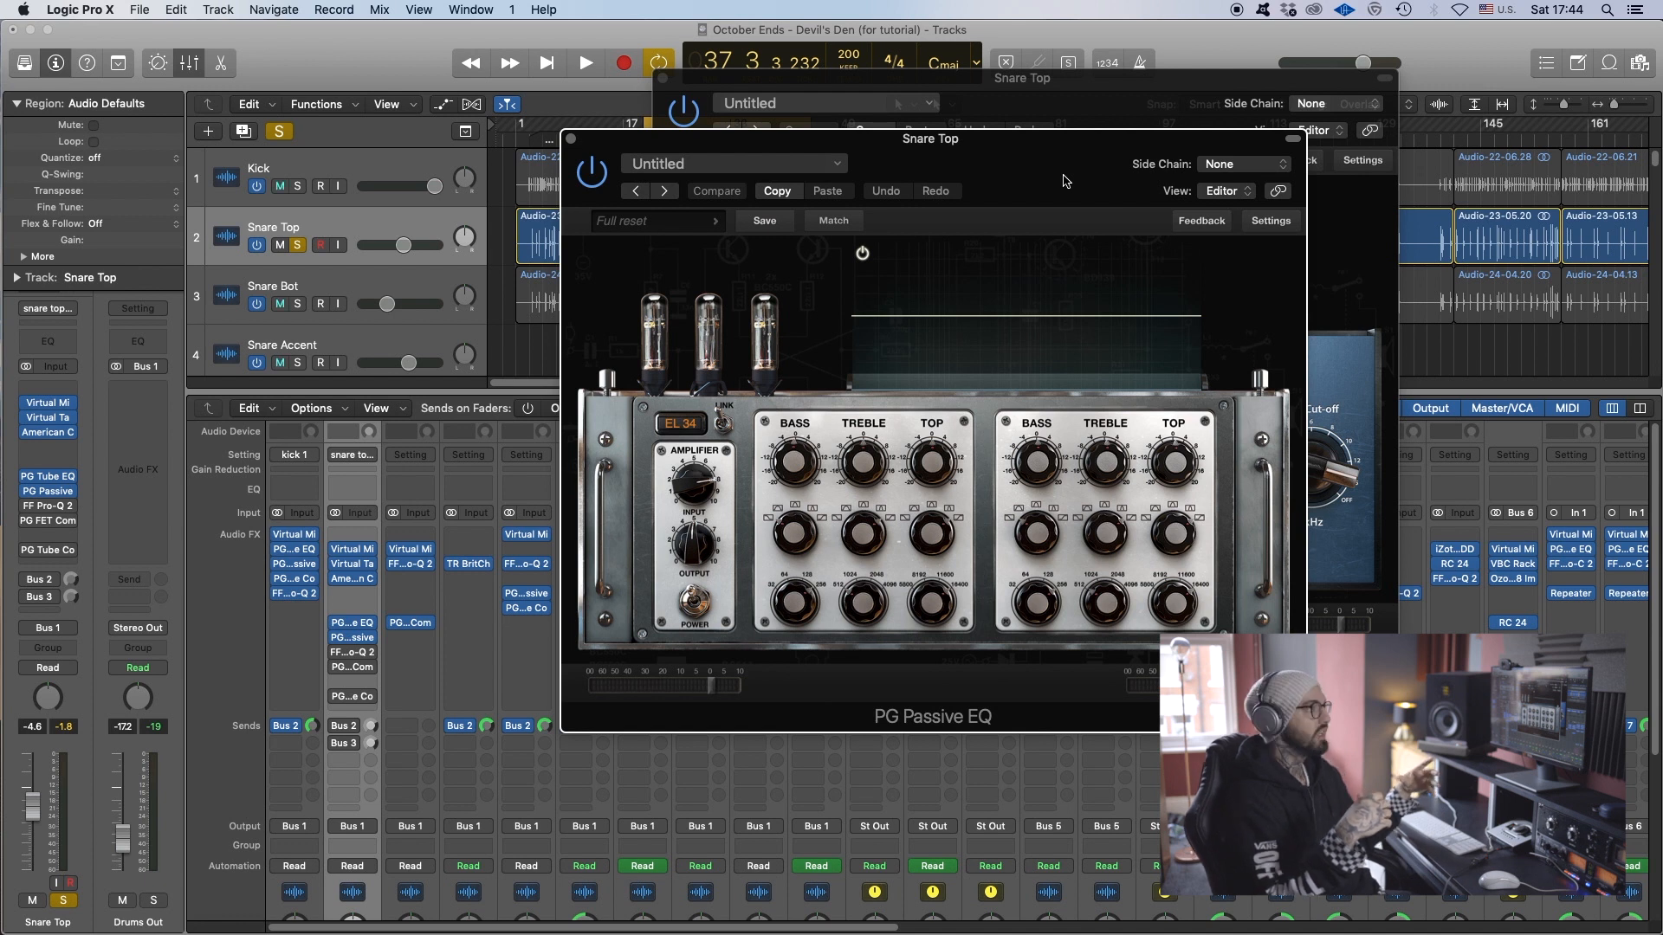
drag(1045, 140, 1115, 219)
drag(1068, 90, 692, 90)
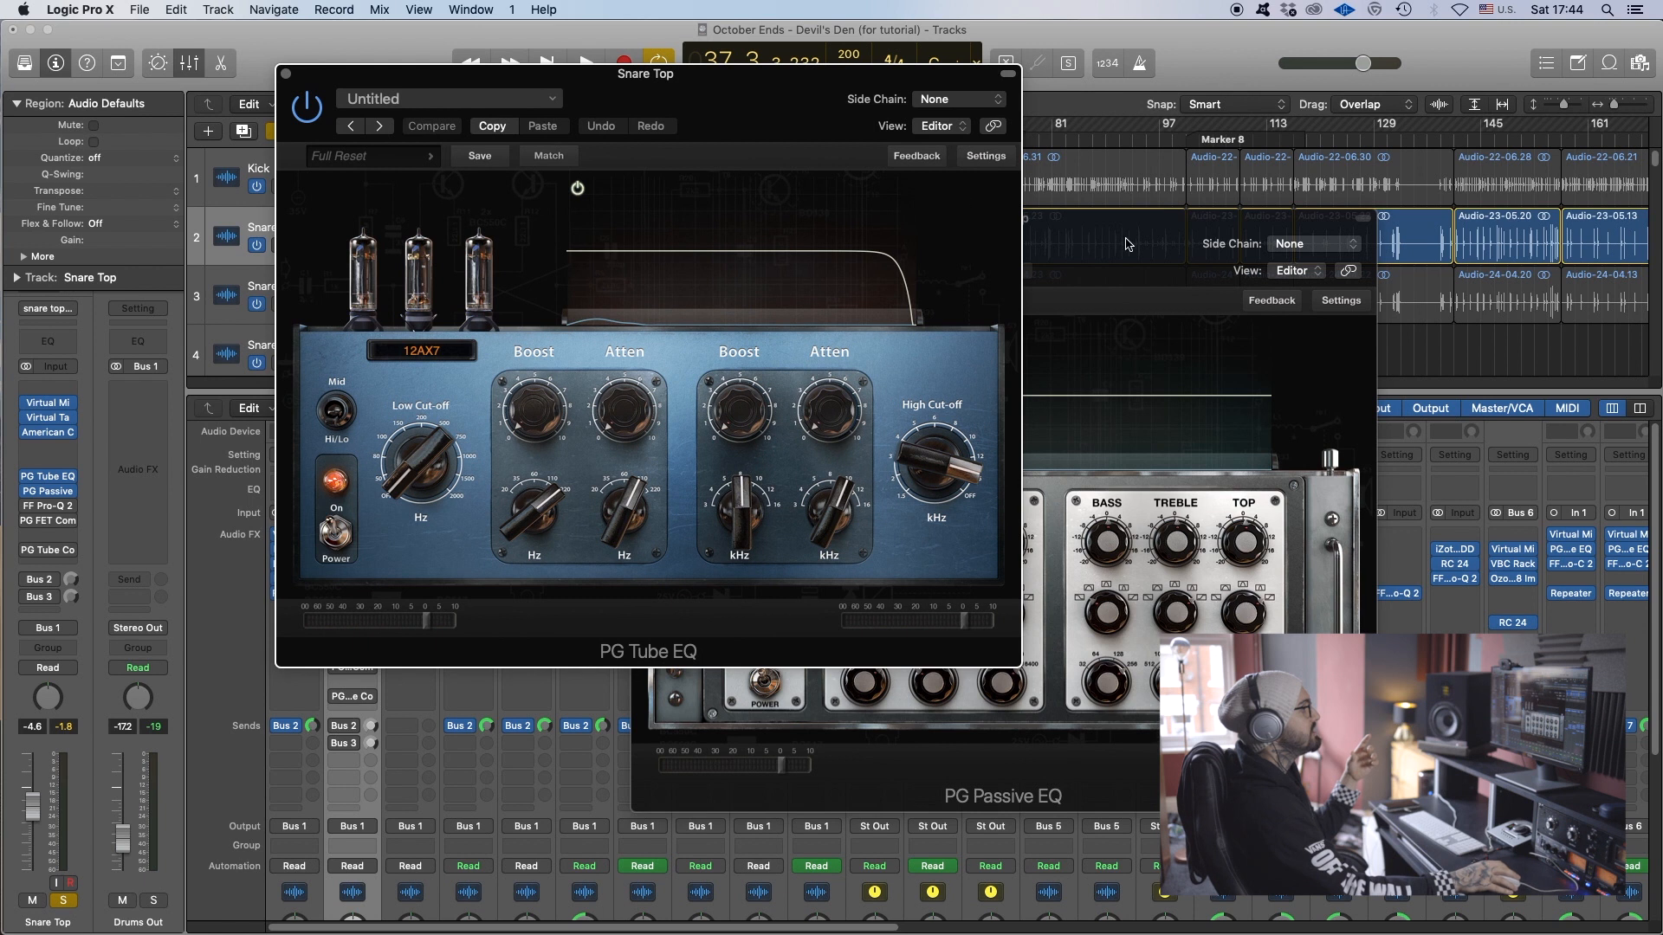
drag(1135, 244, 1257, 224)
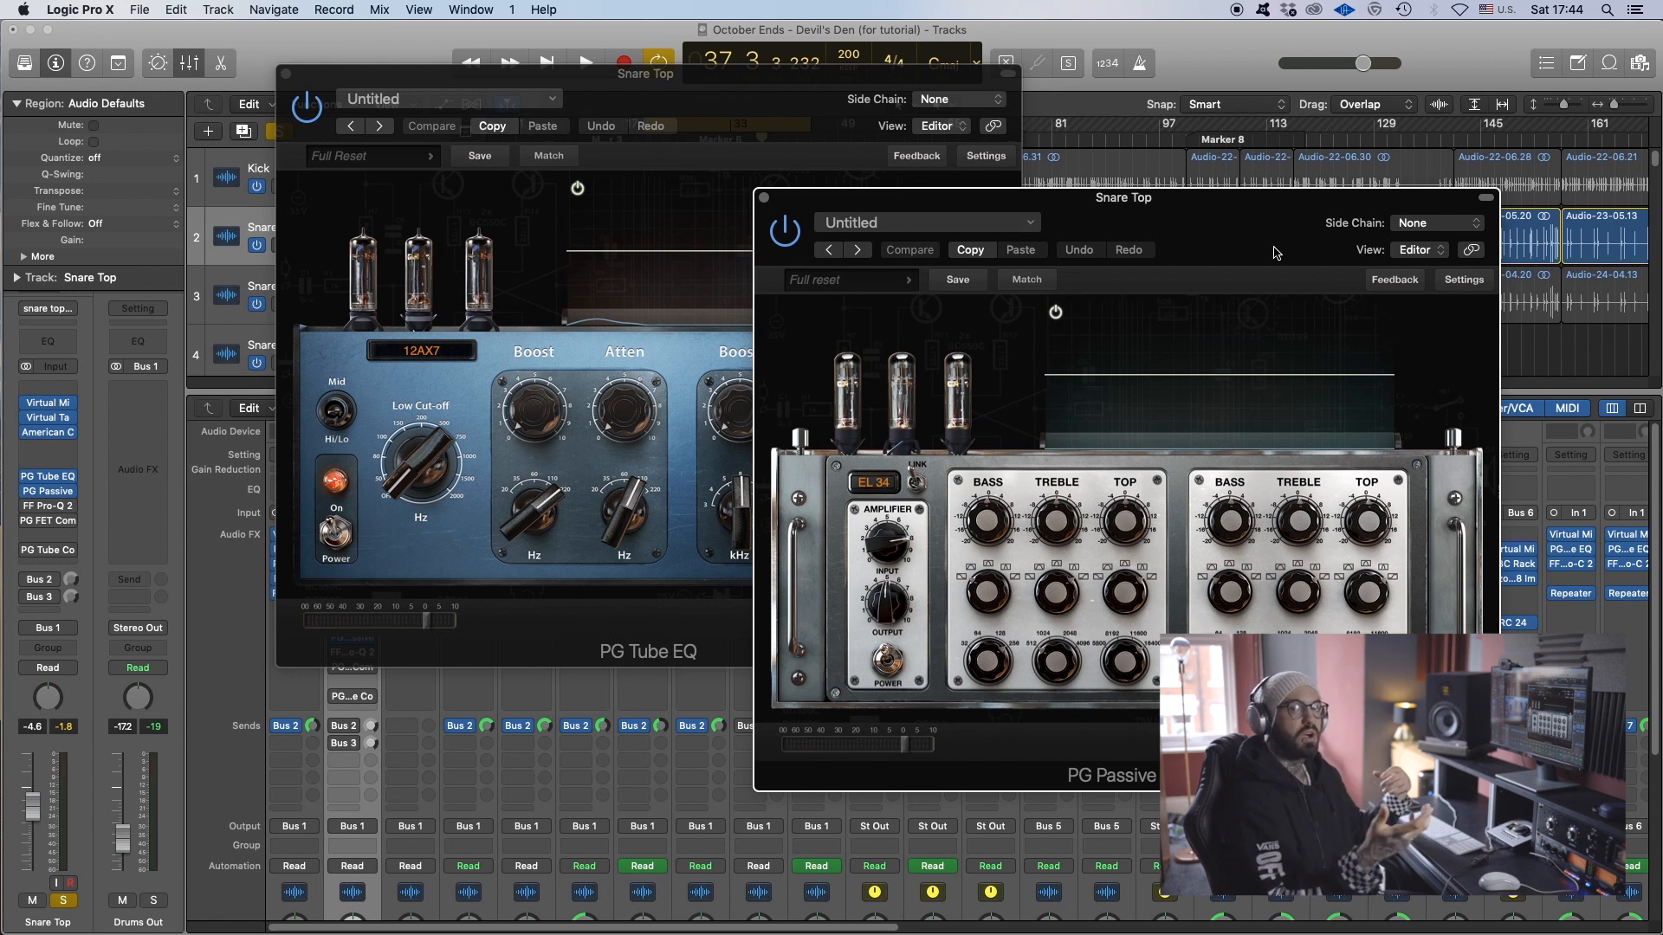
drag(691, 95, 594, 118)
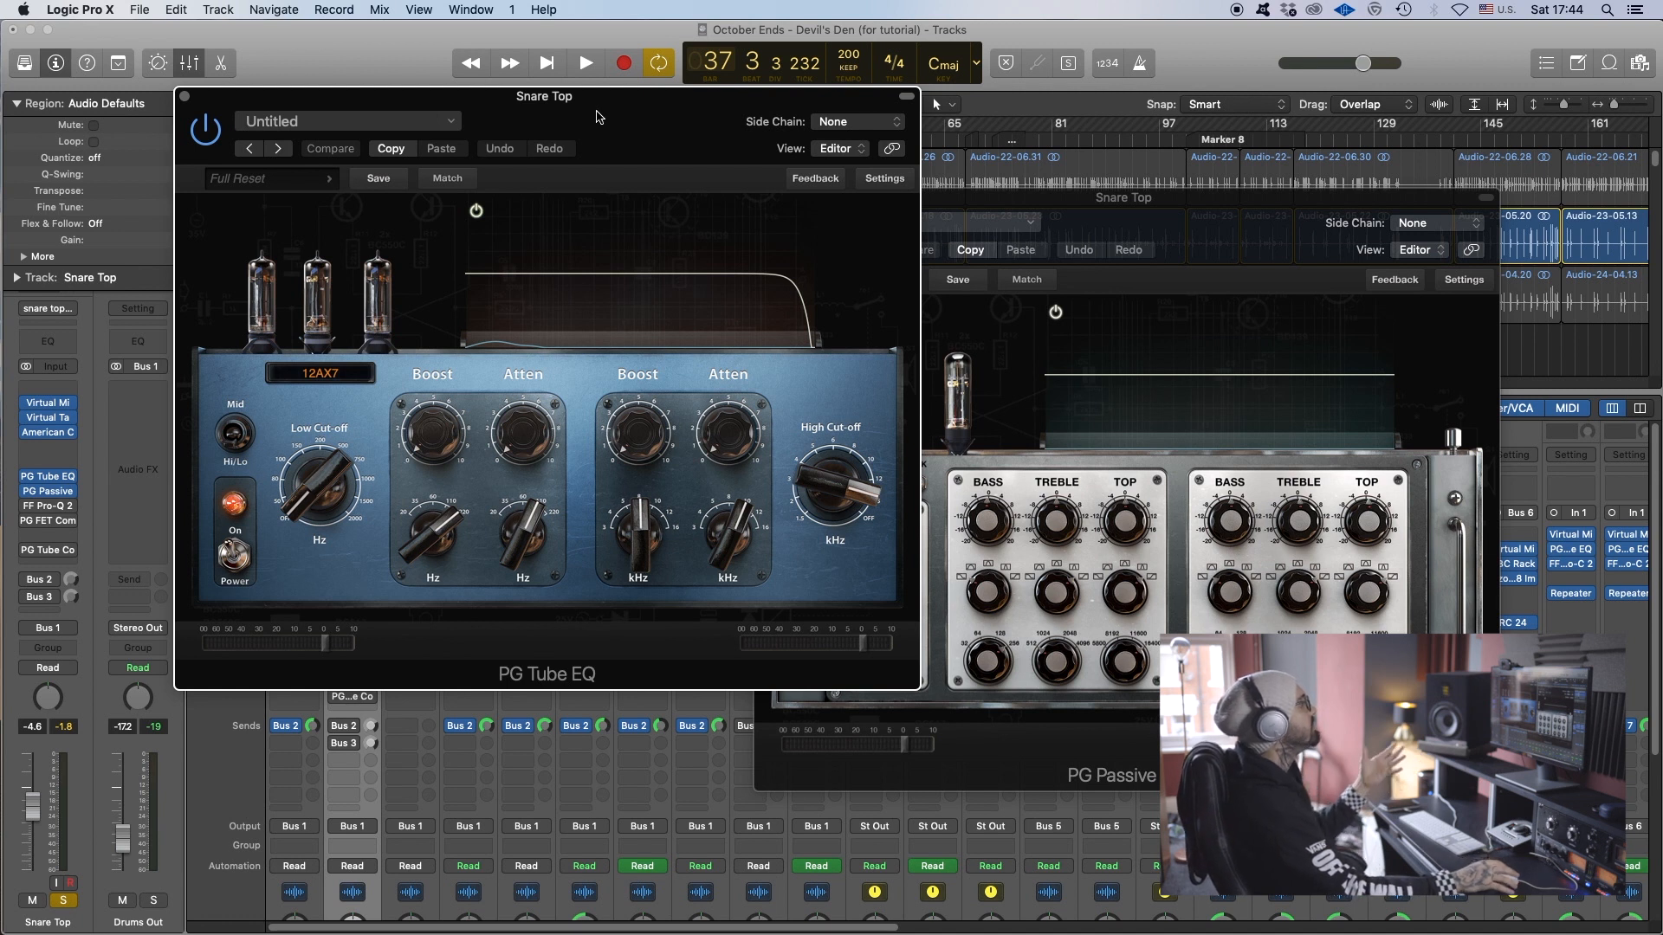
drag(591, 118, 517, 143)
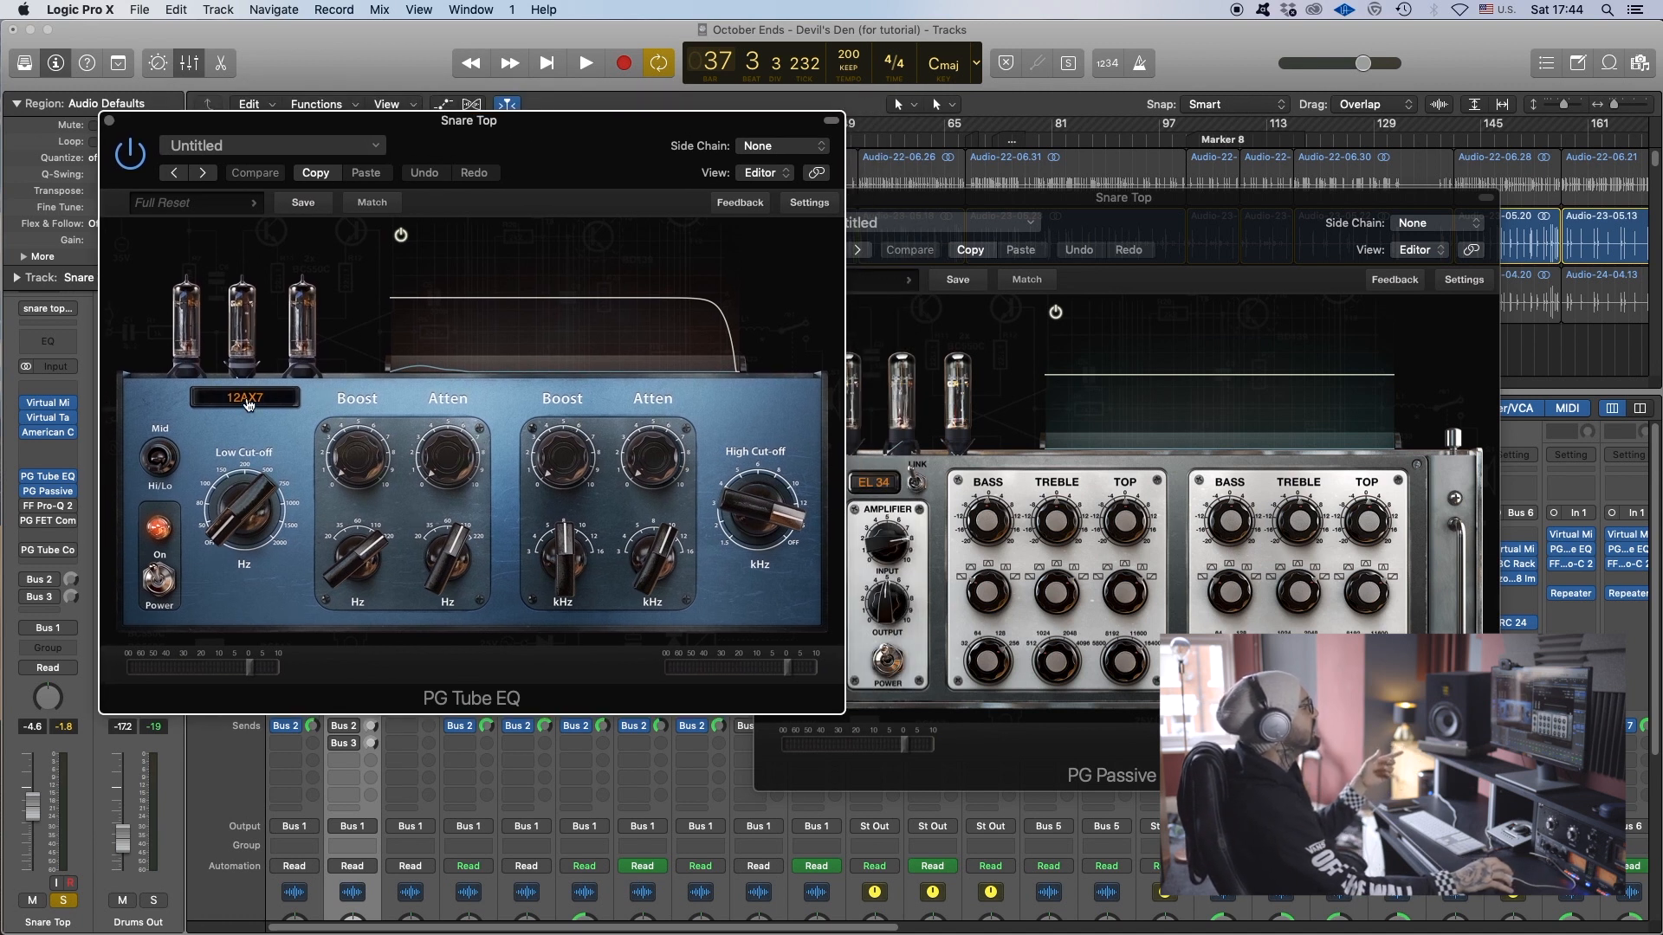
Compare the tube type options of the PG Tube EQ and PG Passive EQ, keeping 12AX7 and EL 34.
click(247, 400)
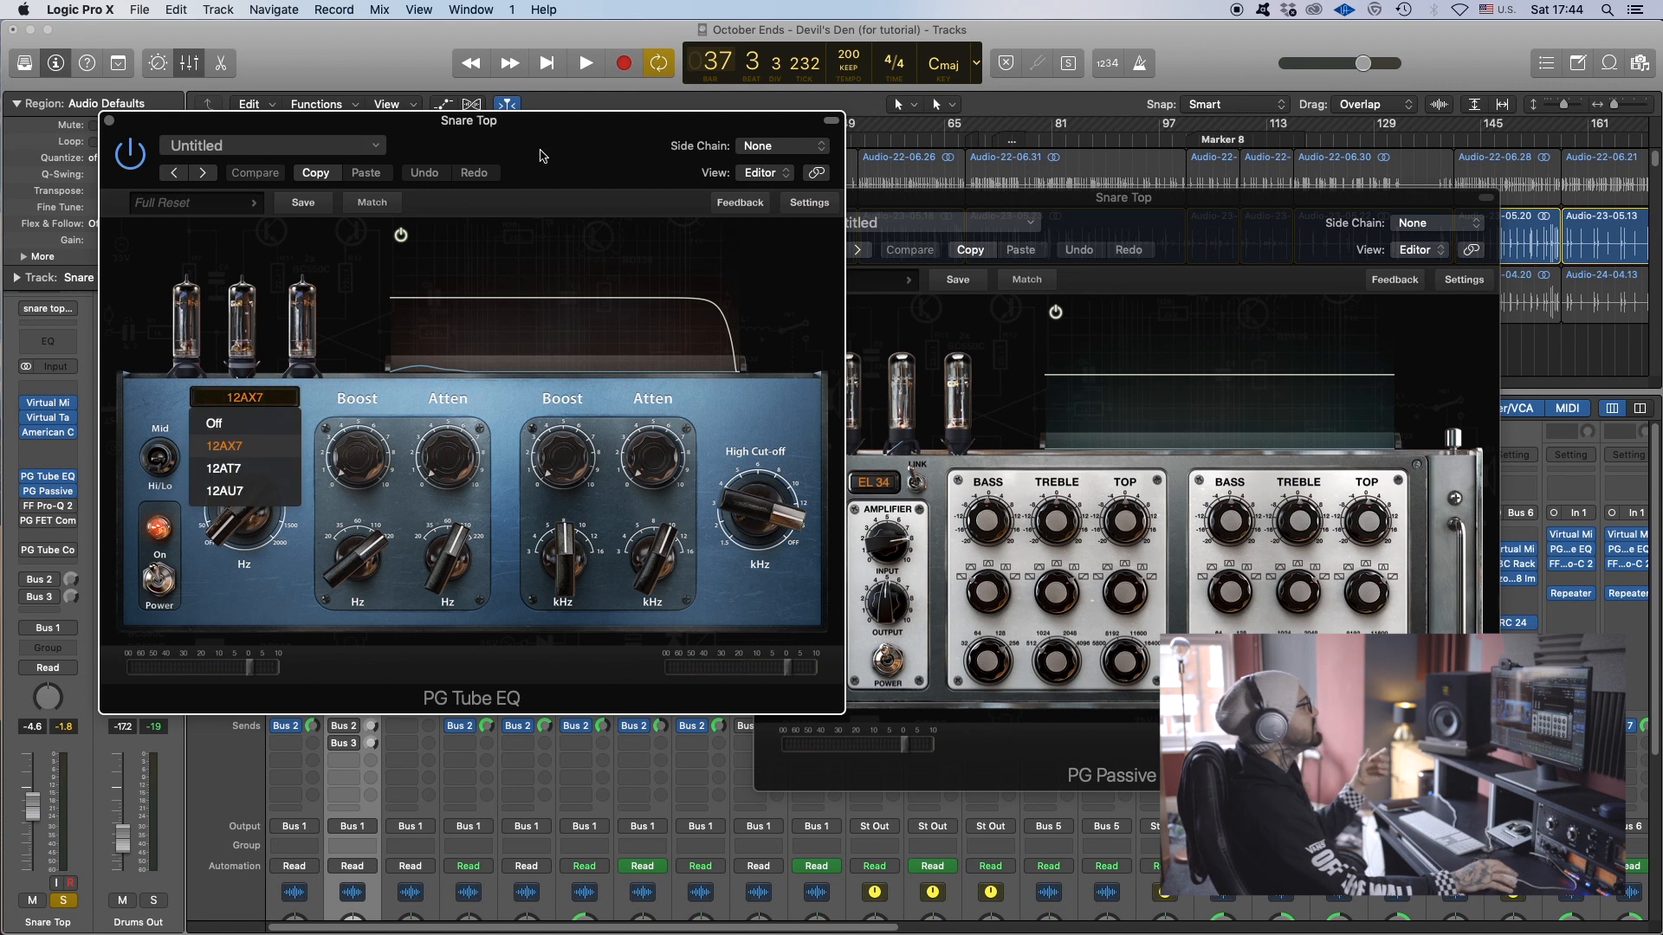
drag(540, 156, 523, 159)
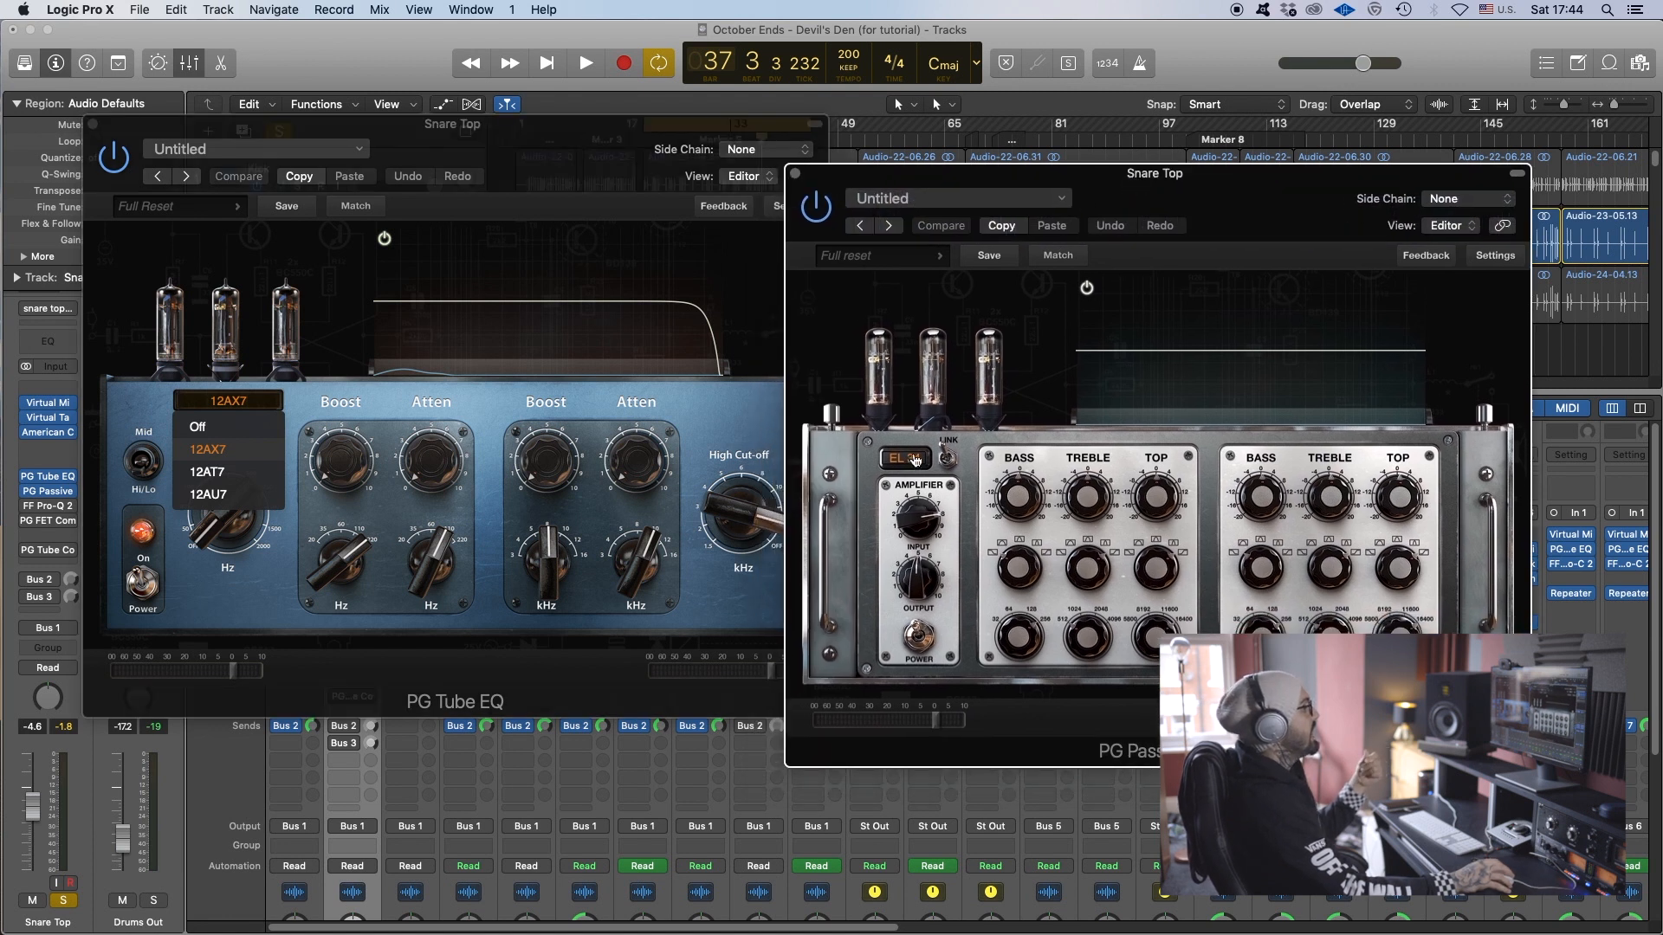
click(912, 462)
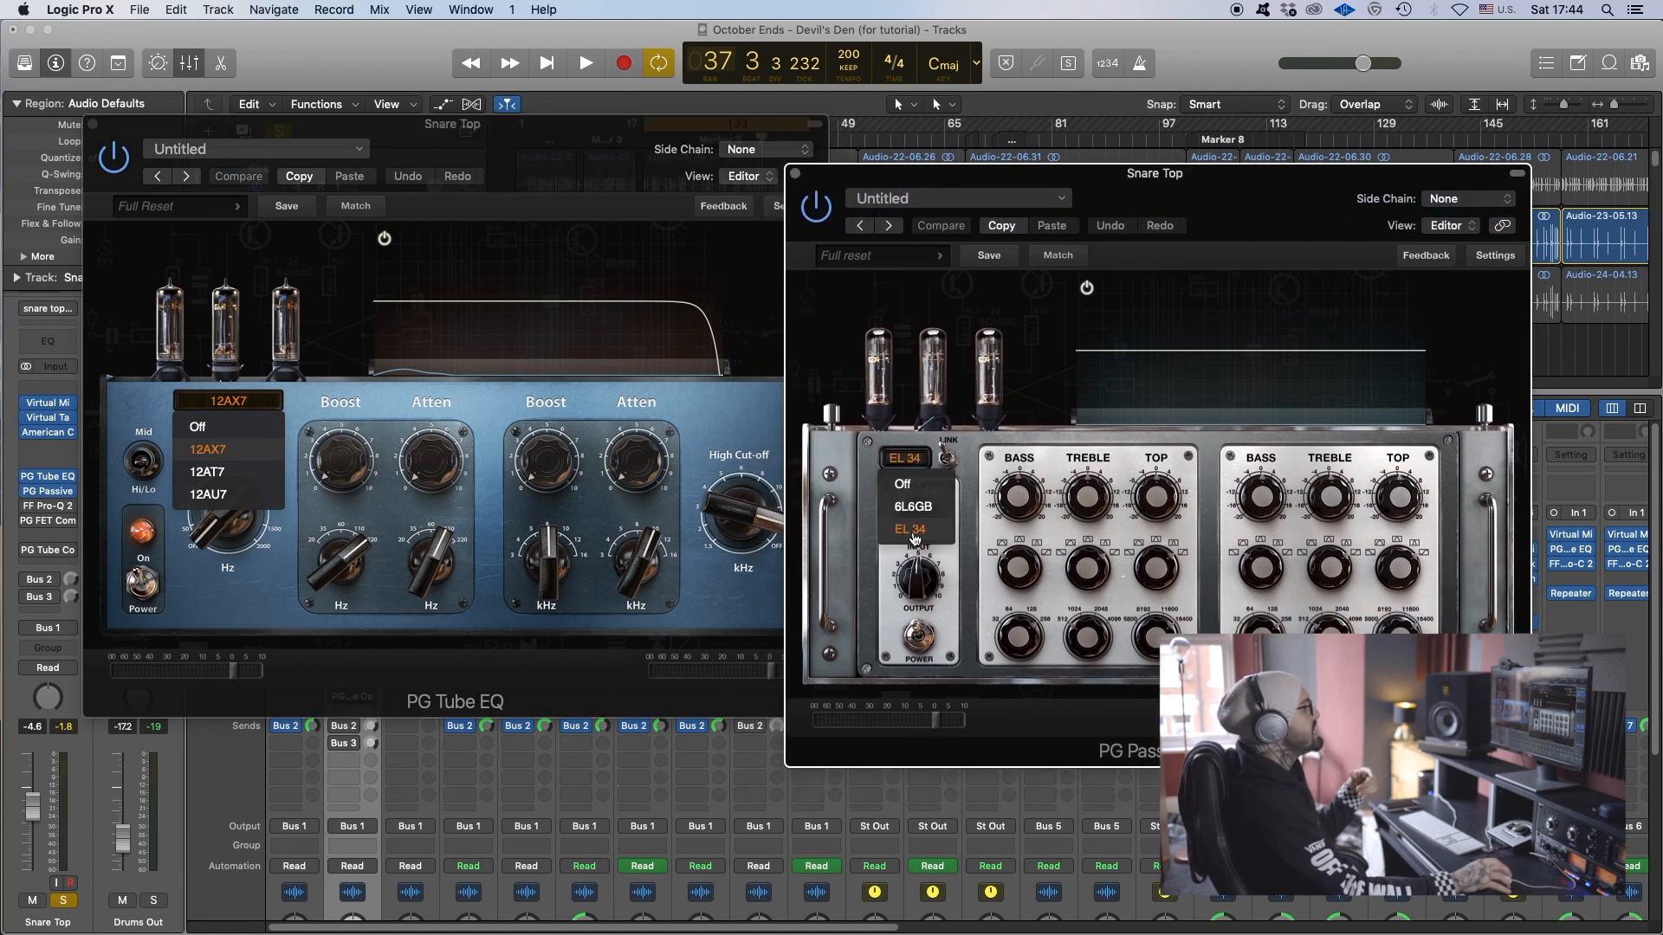
drag(1234, 191, 1222, 174)
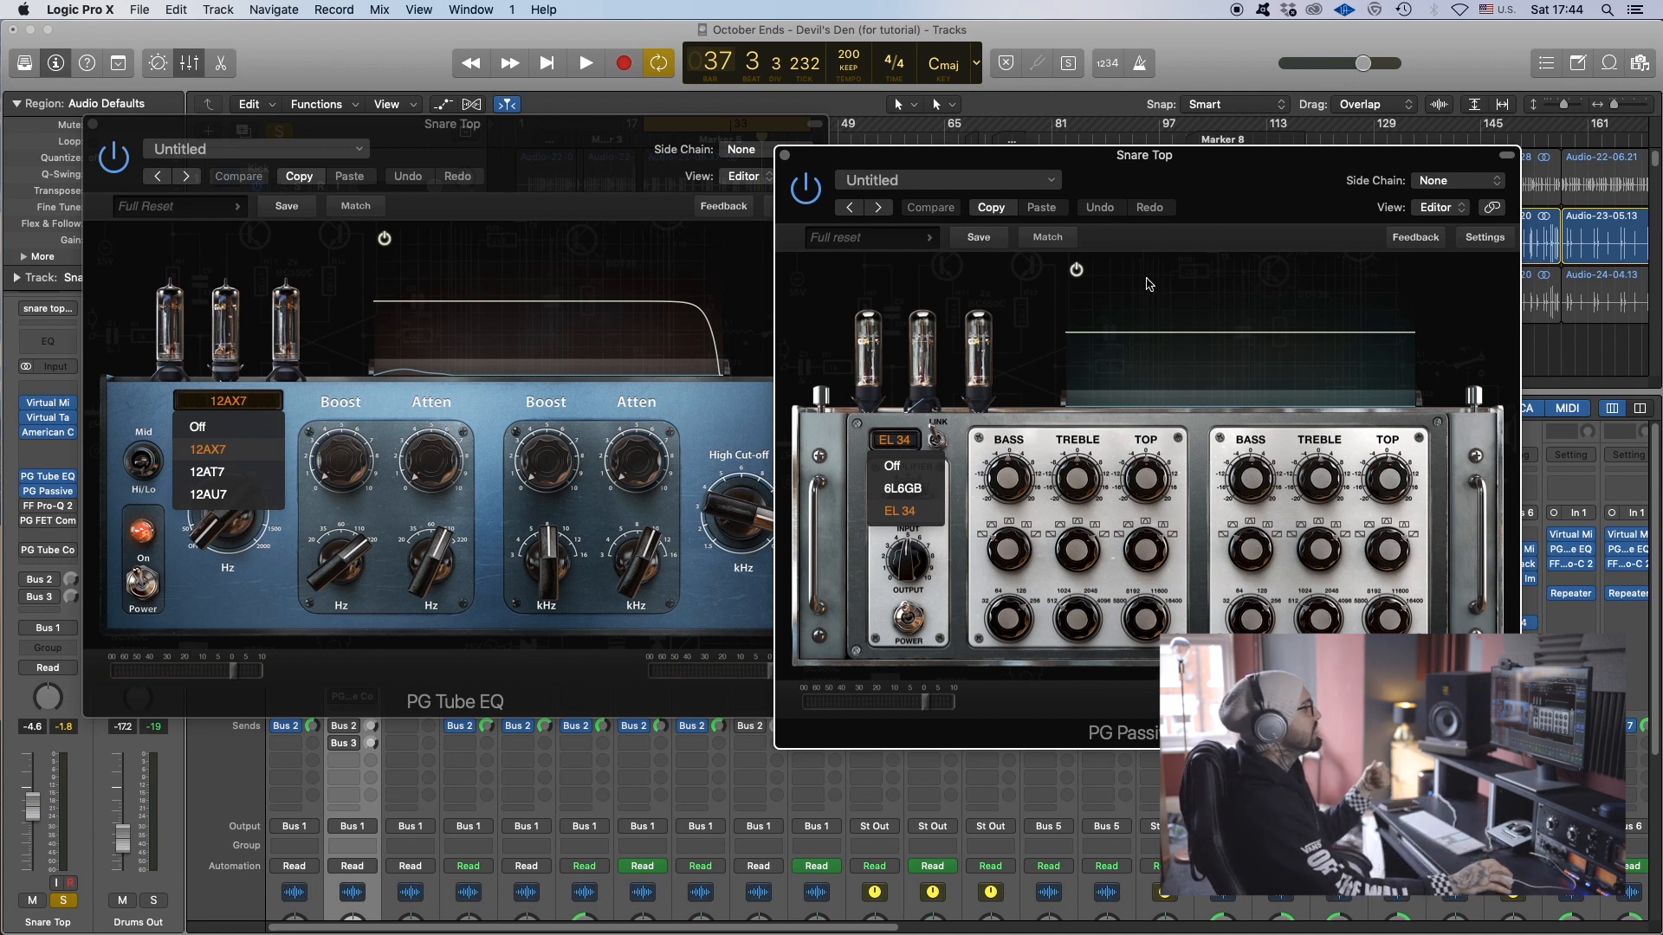
click(1130, 370)
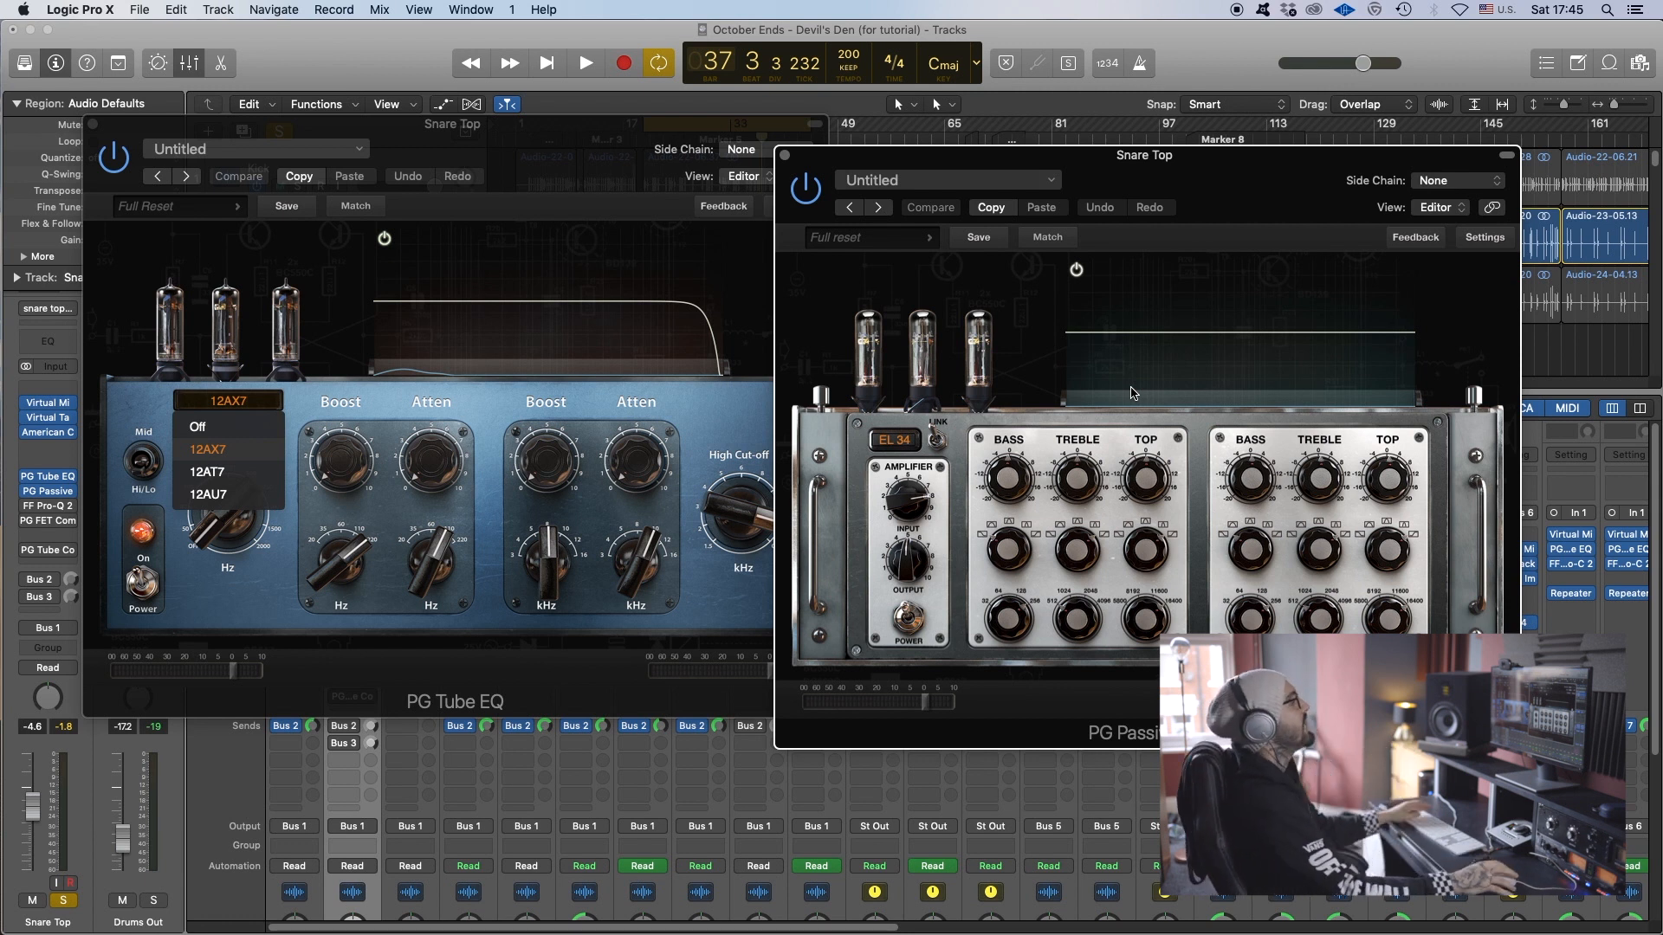
Hide the plug-in windows and compare the looping Snare Top with PG Tube EQ and PG Passive EQ bypassed and active, leaving both on.
key(v)
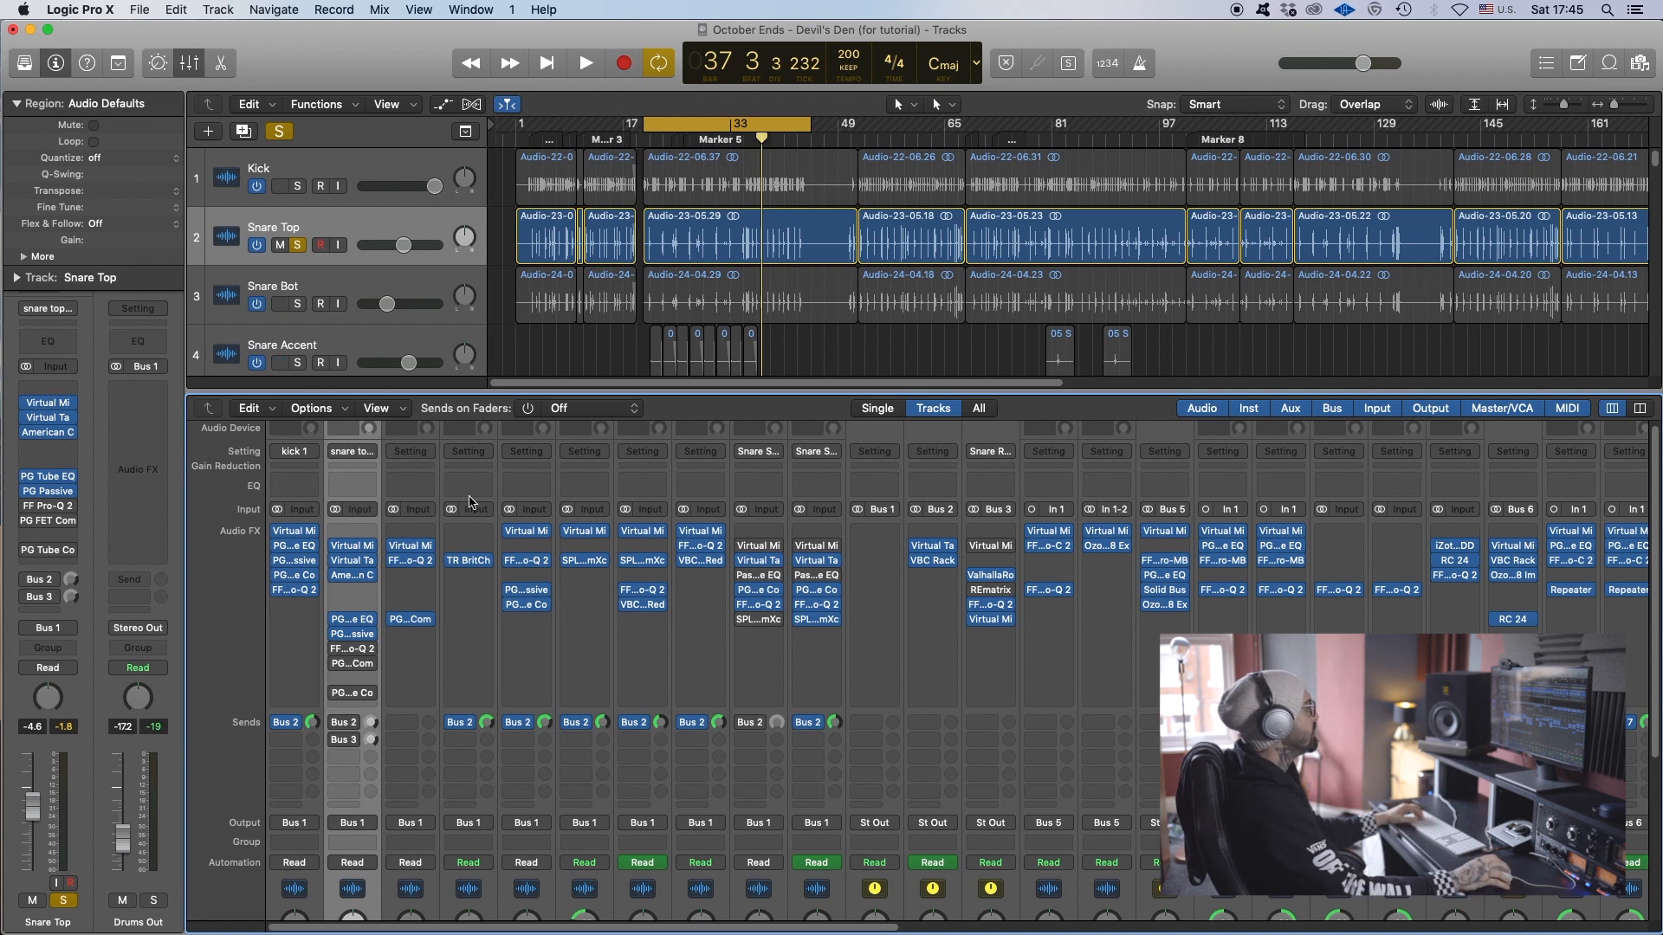
click(336, 619)
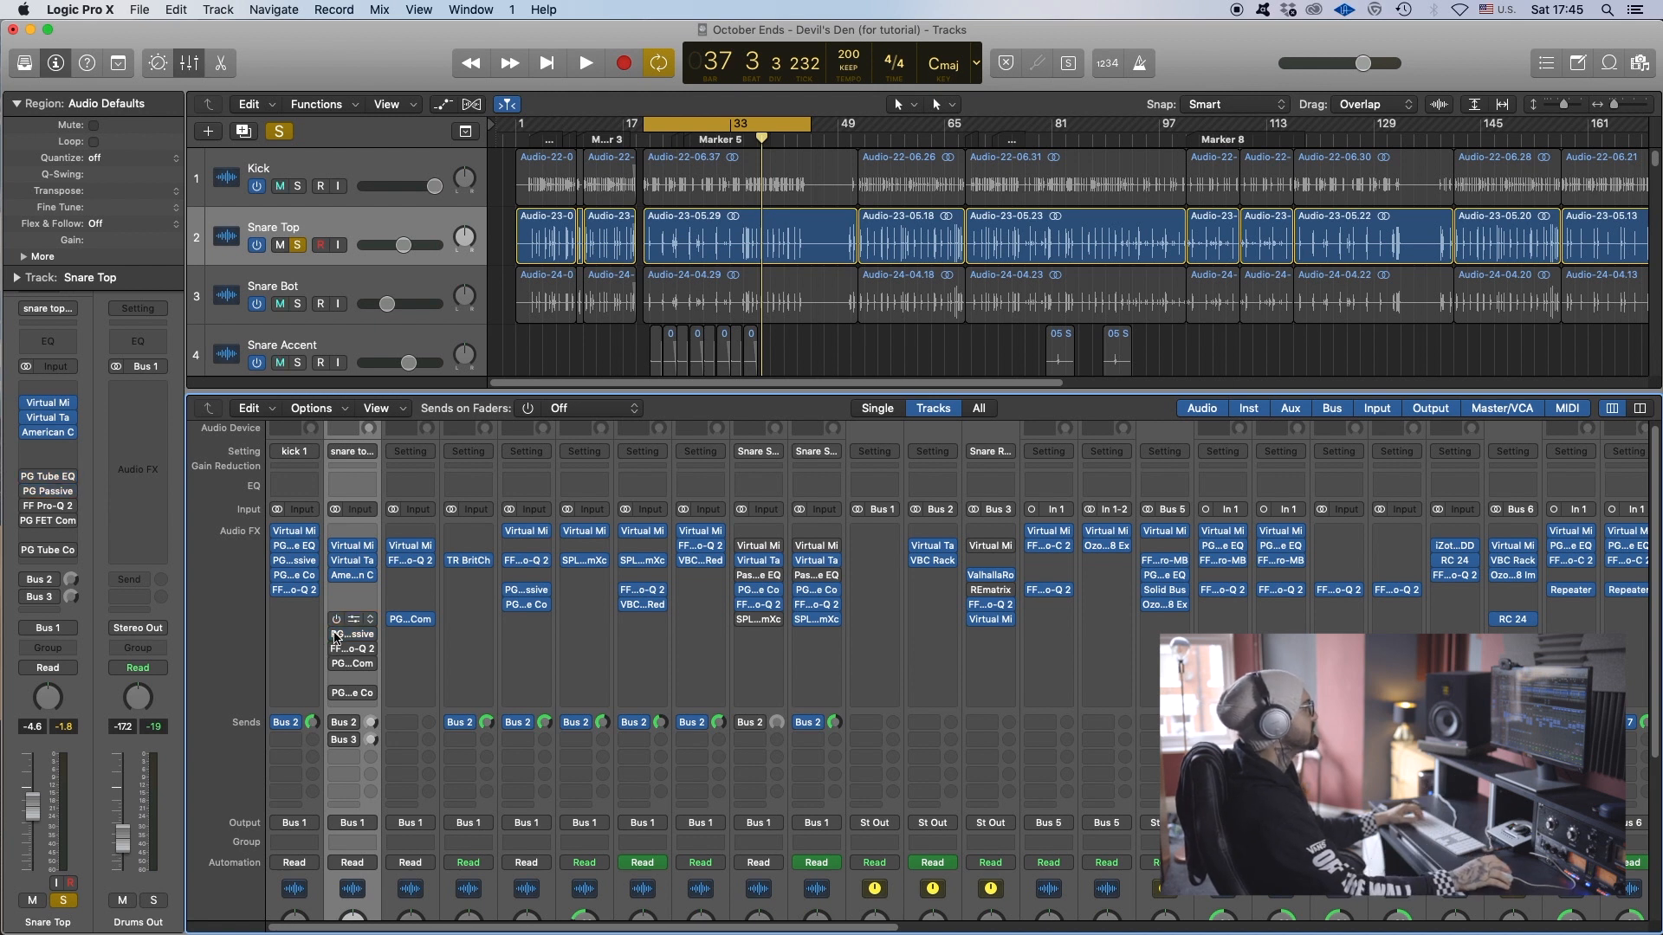
key(space)
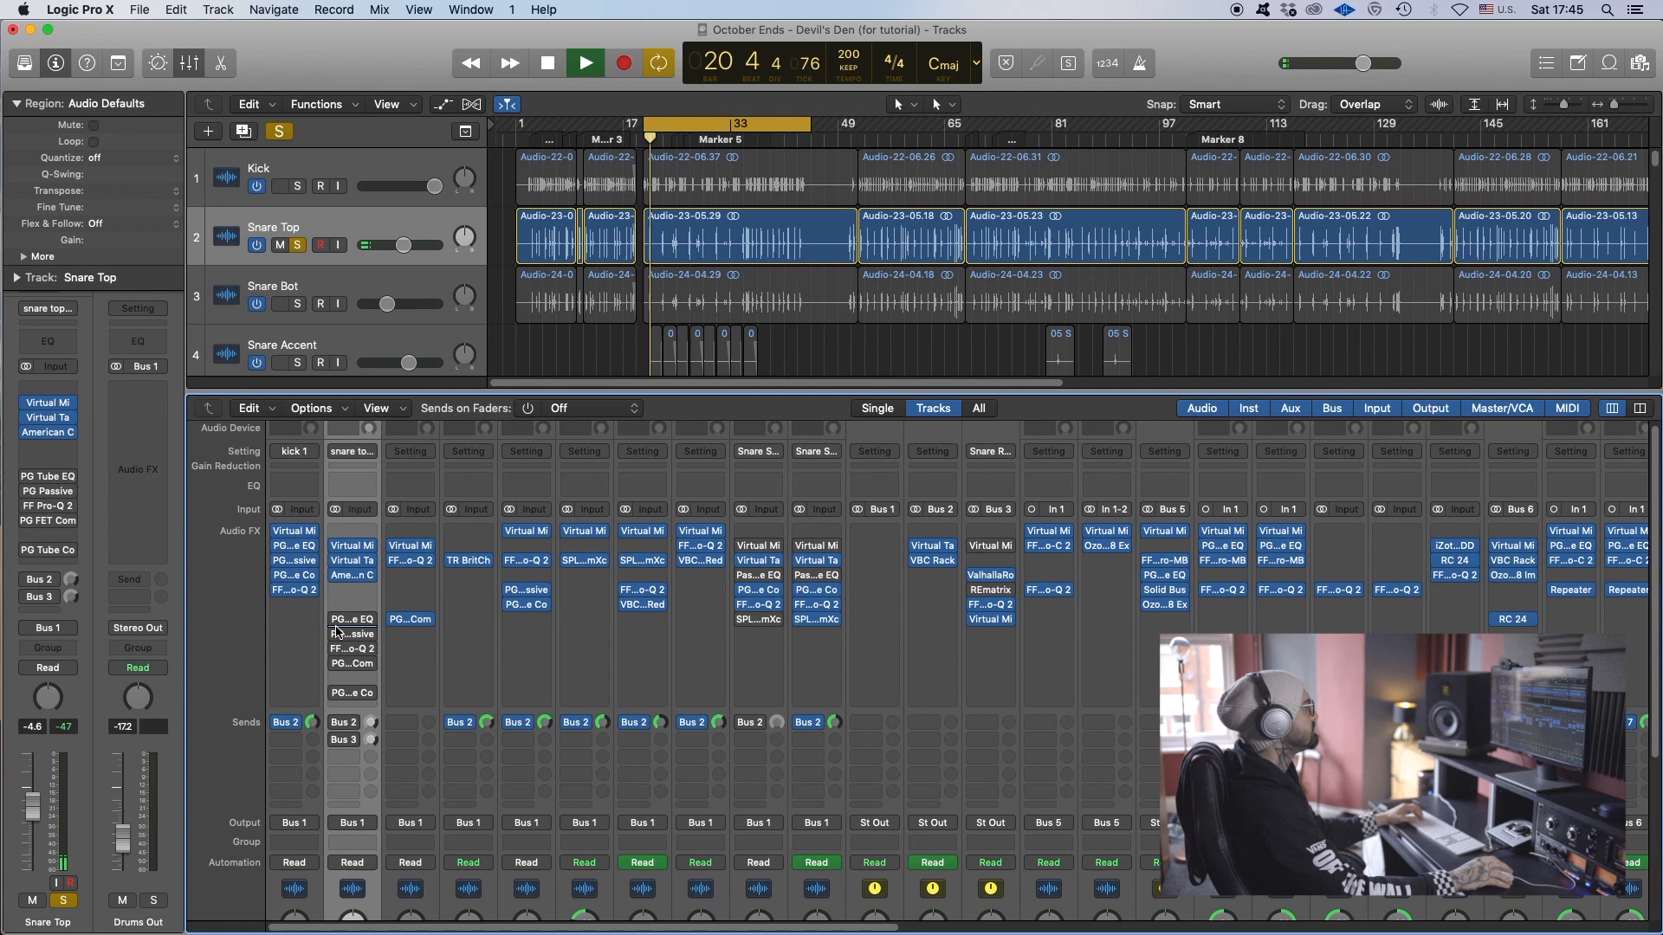
mouse_move(339, 621)
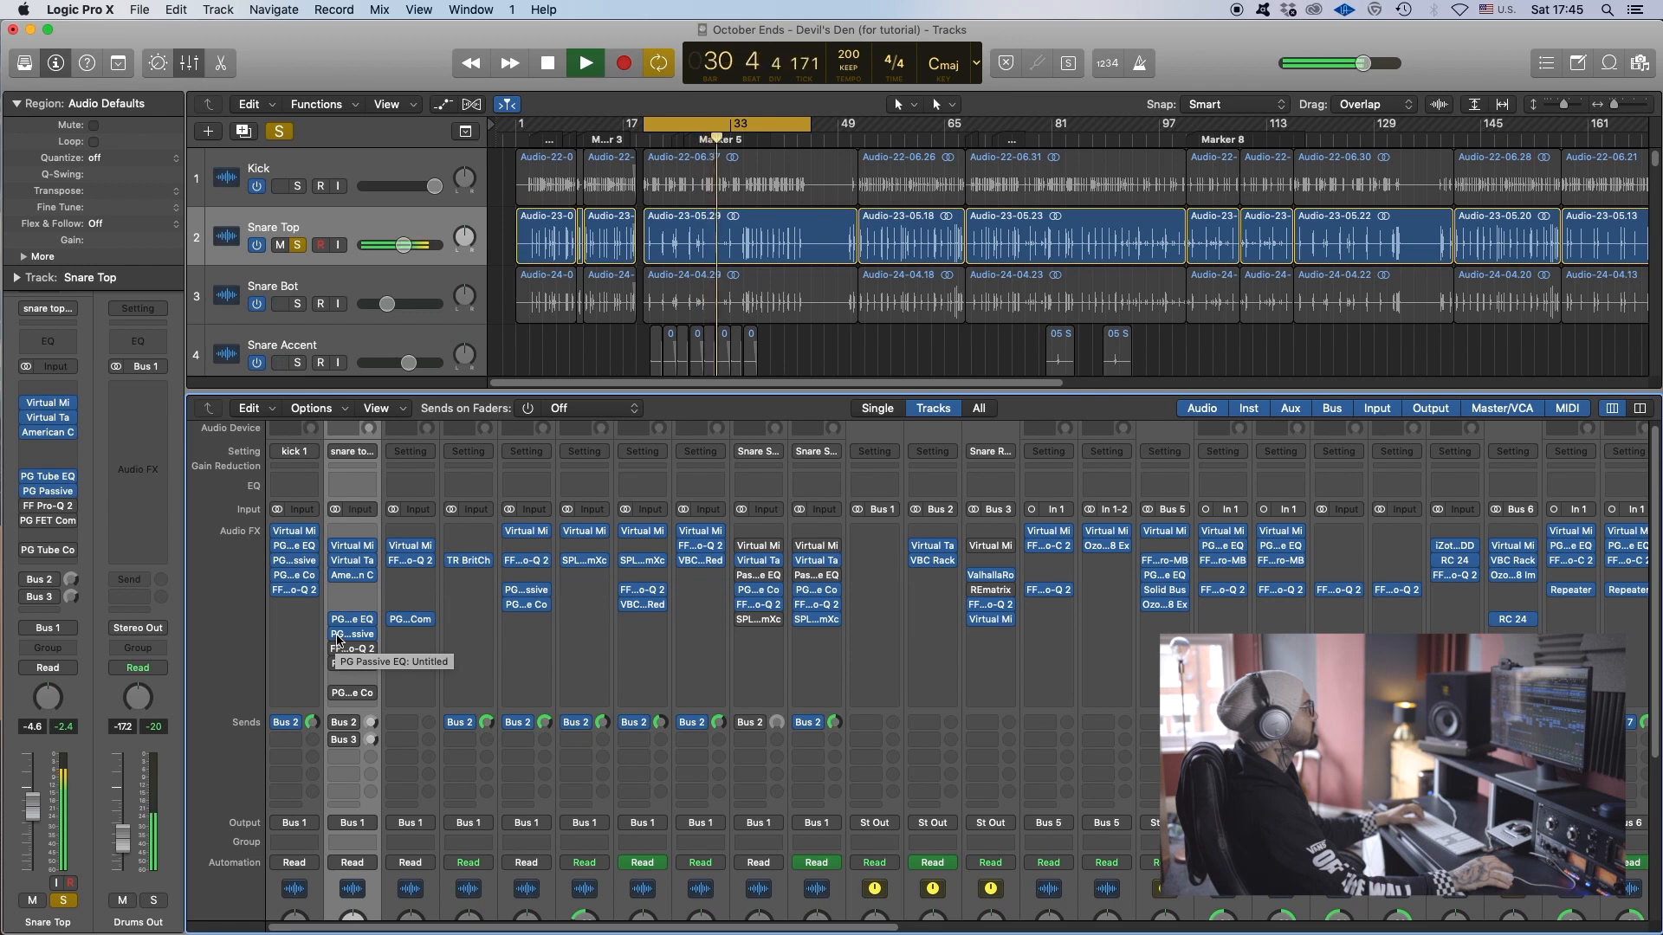
key(space)
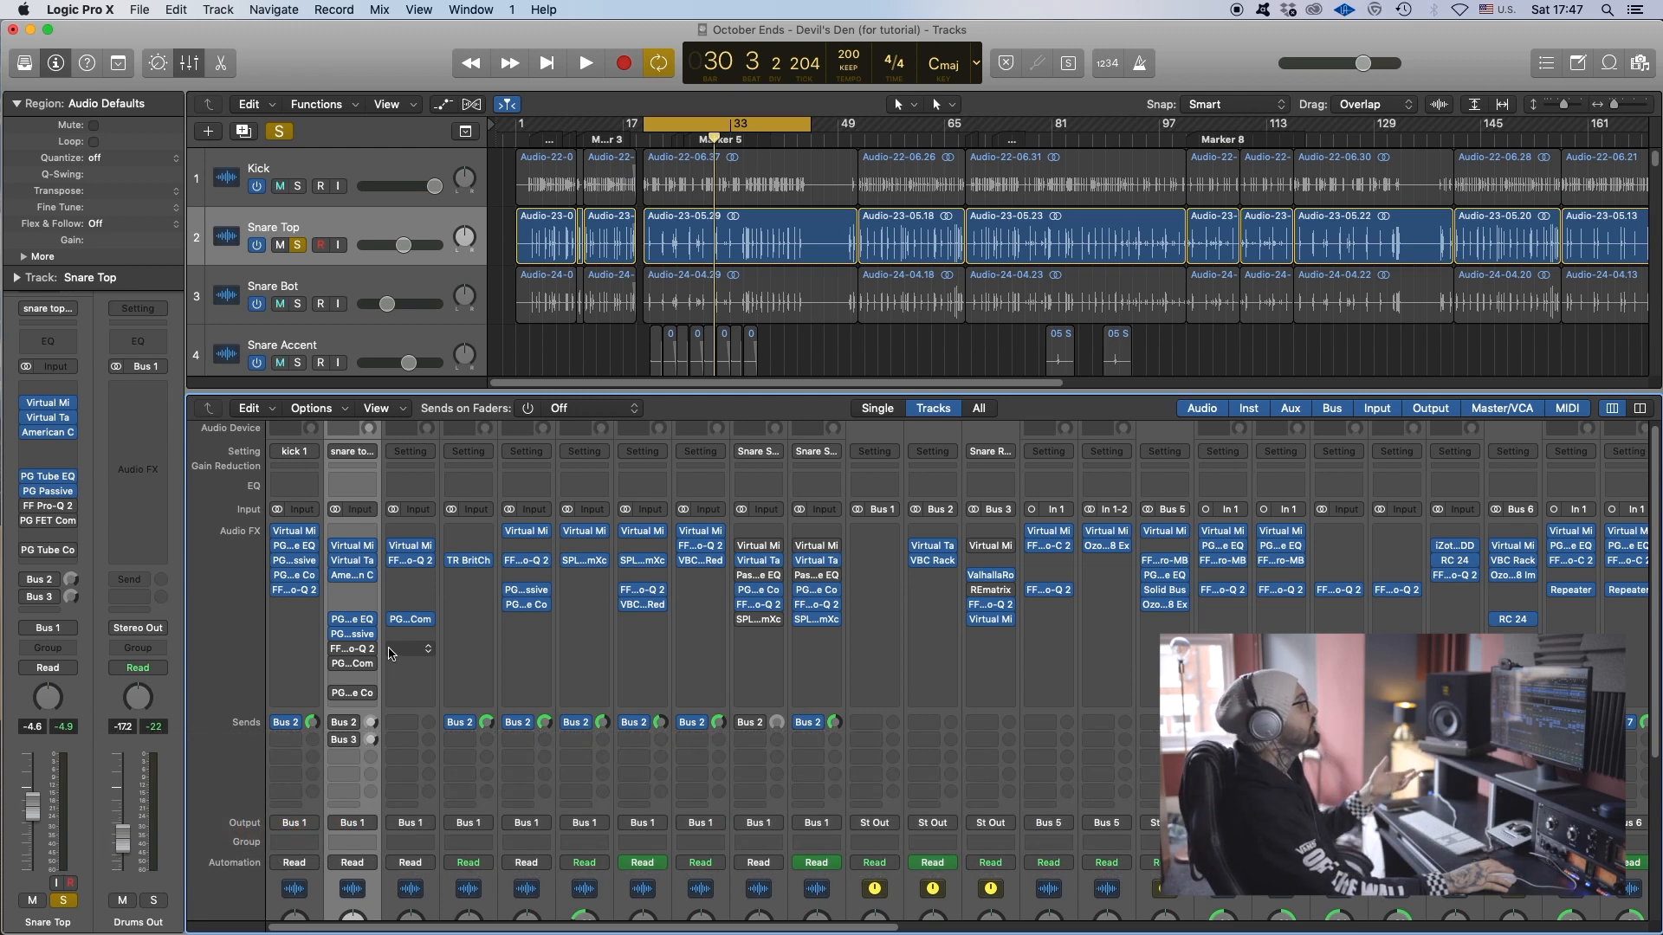
Open FF Pro-Q 2 on Snare Top and enable all of its EQ bands together.
mouse_move(337, 654)
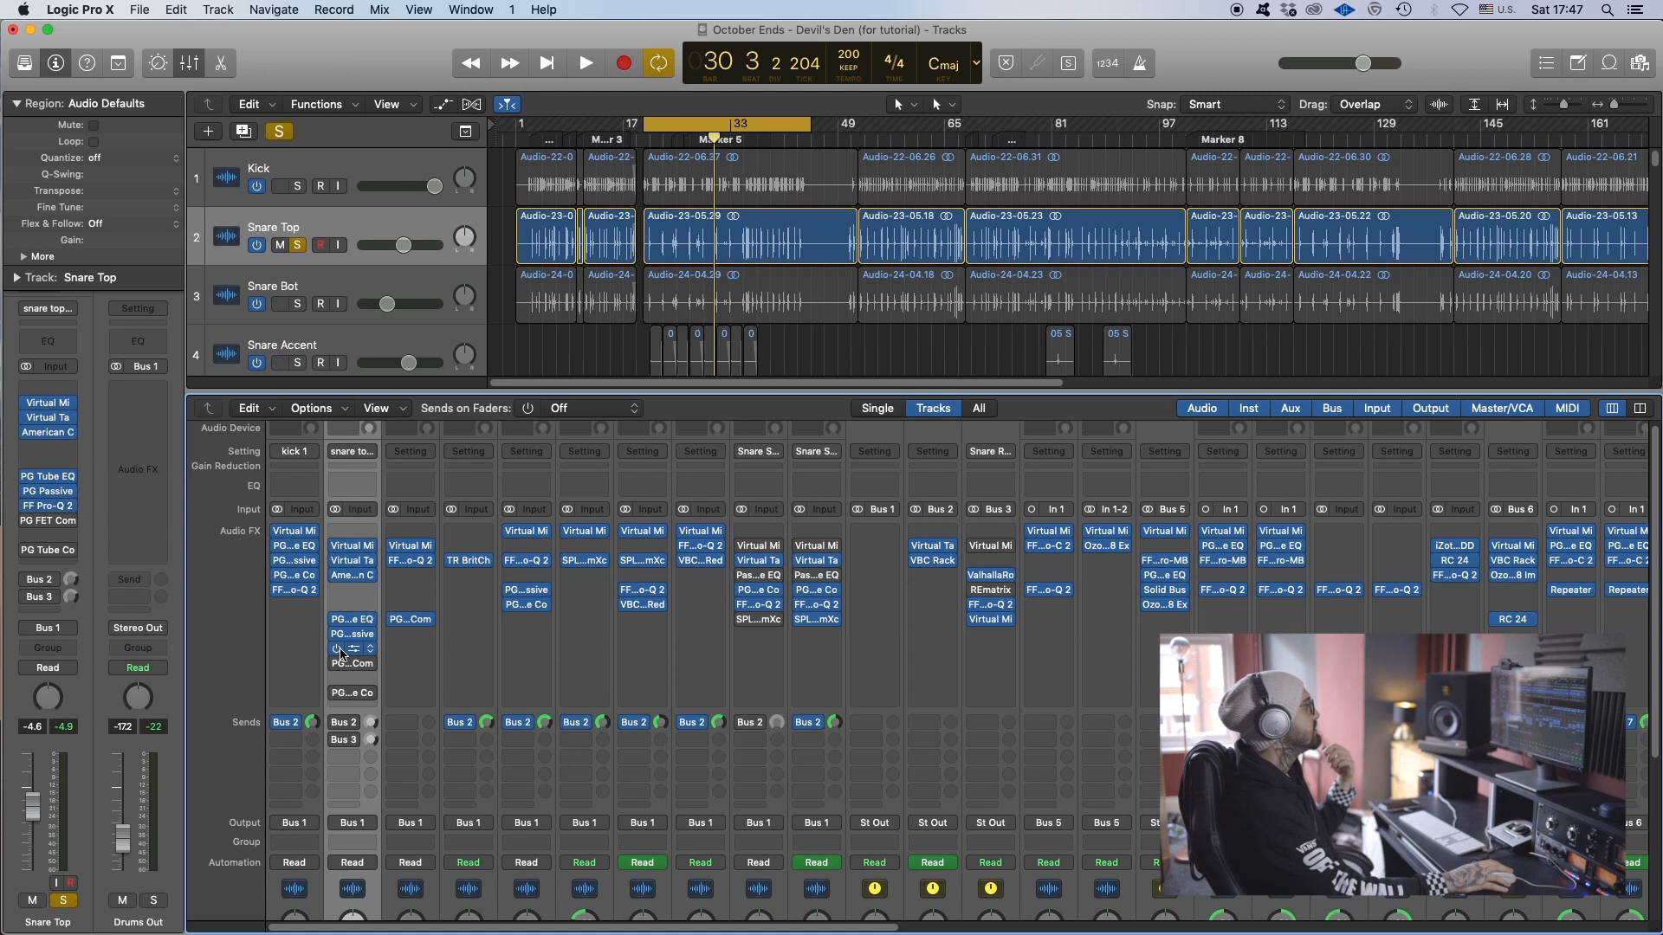
click(347, 650)
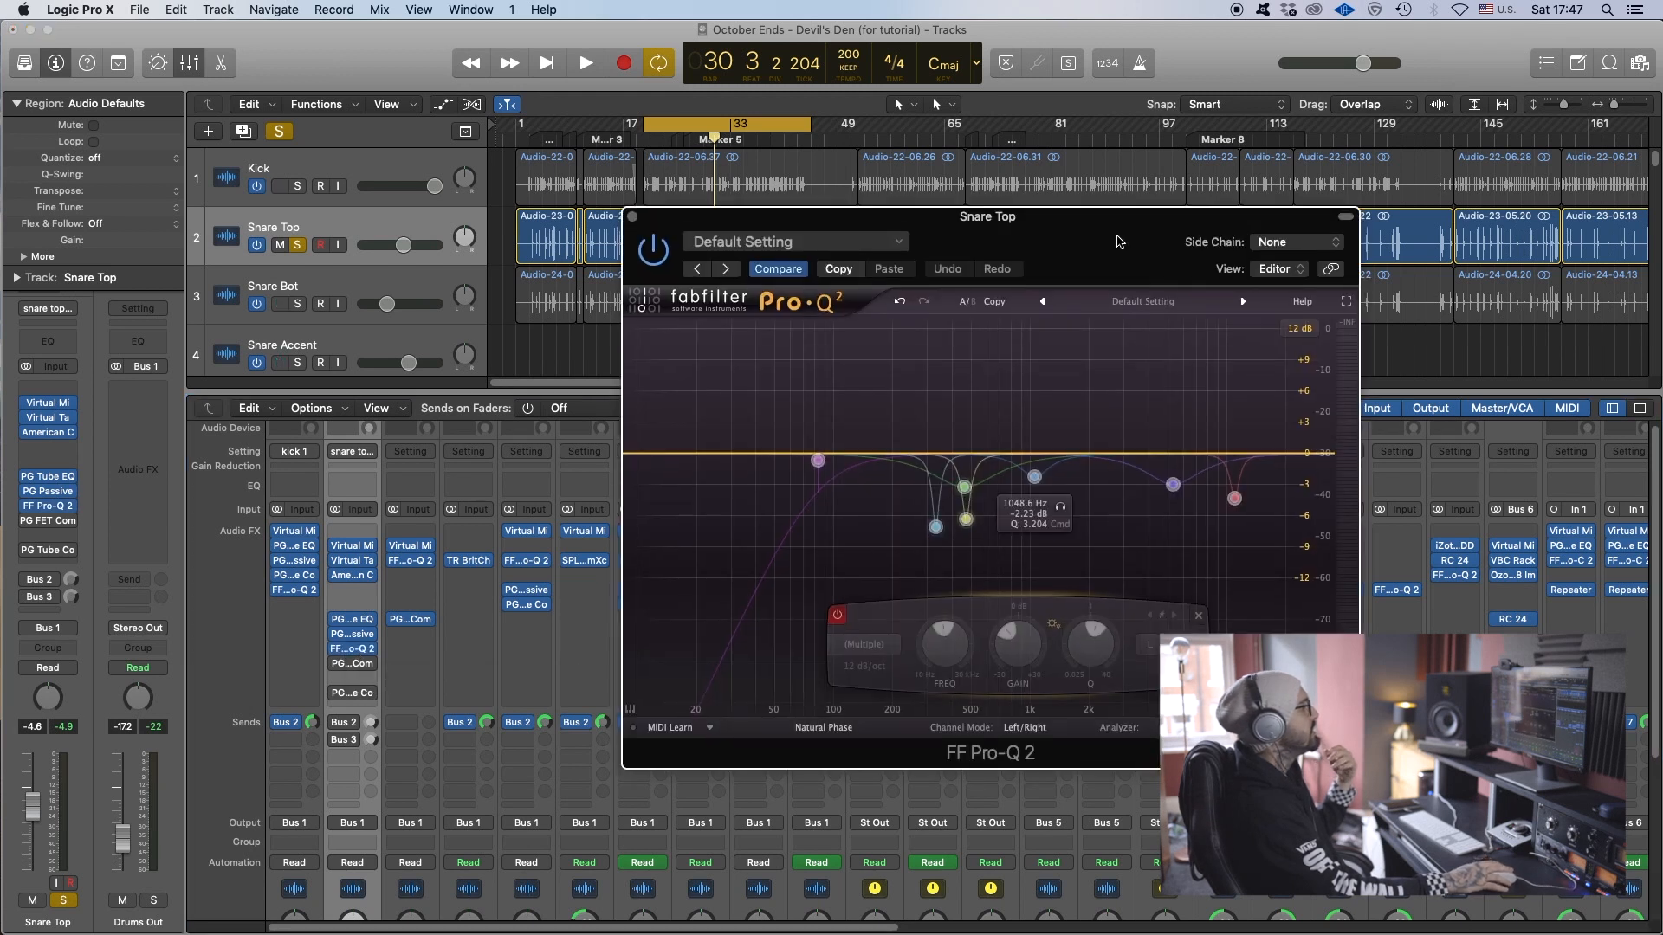
drag(987, 217, 841, 193)
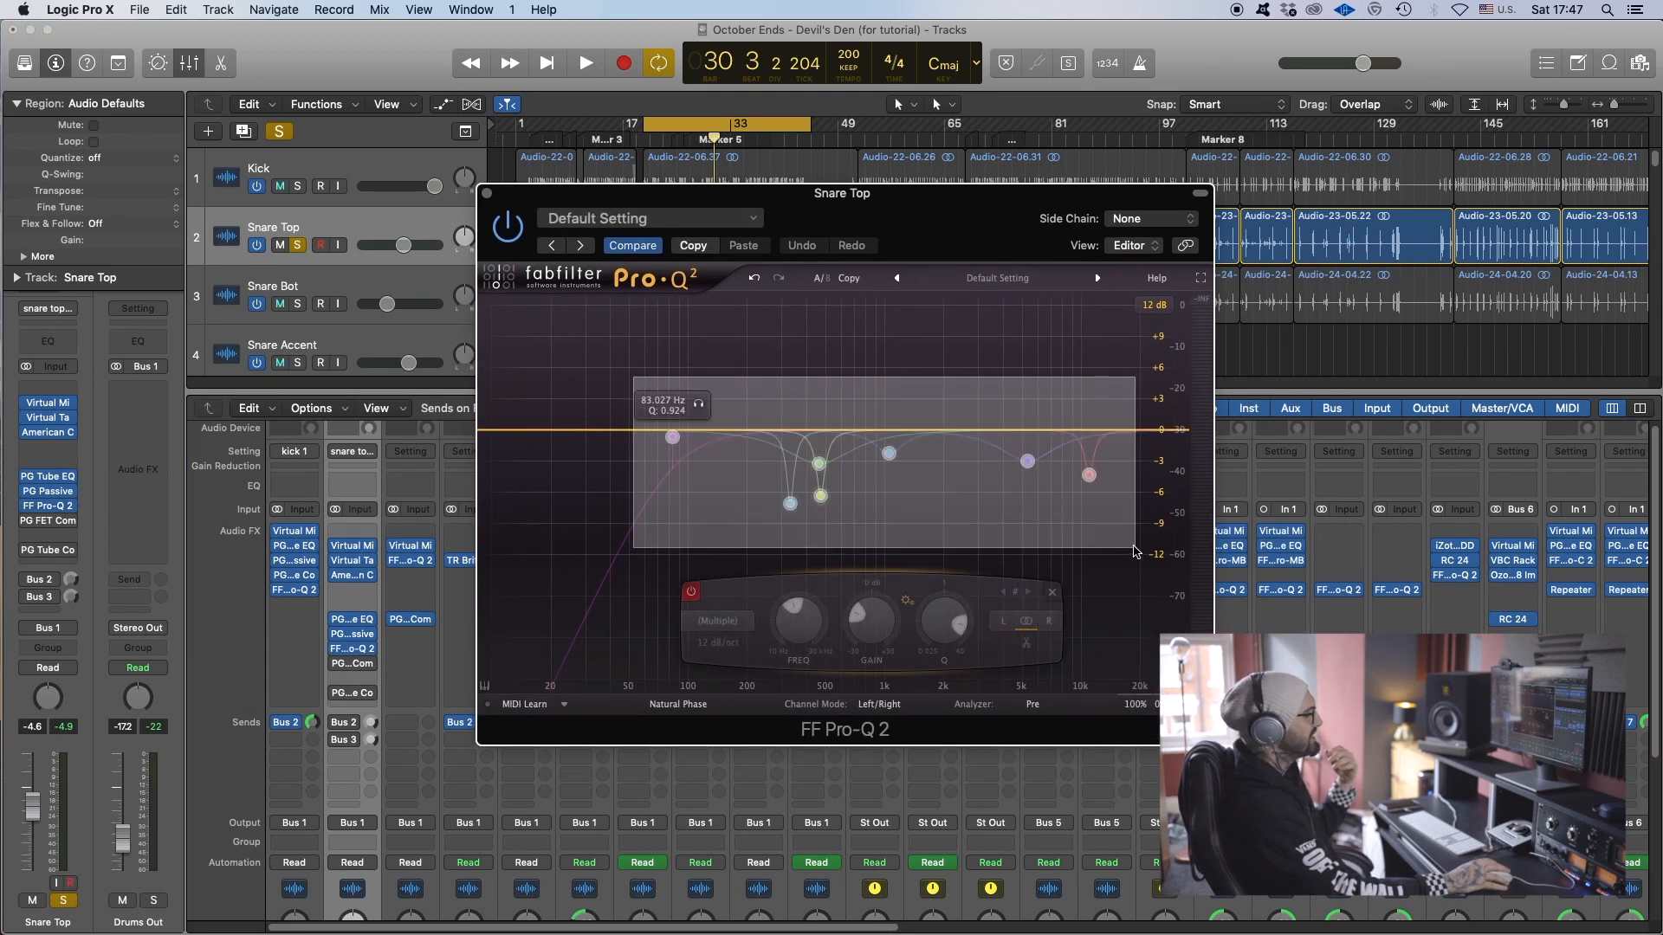
right_click(1089, 475)
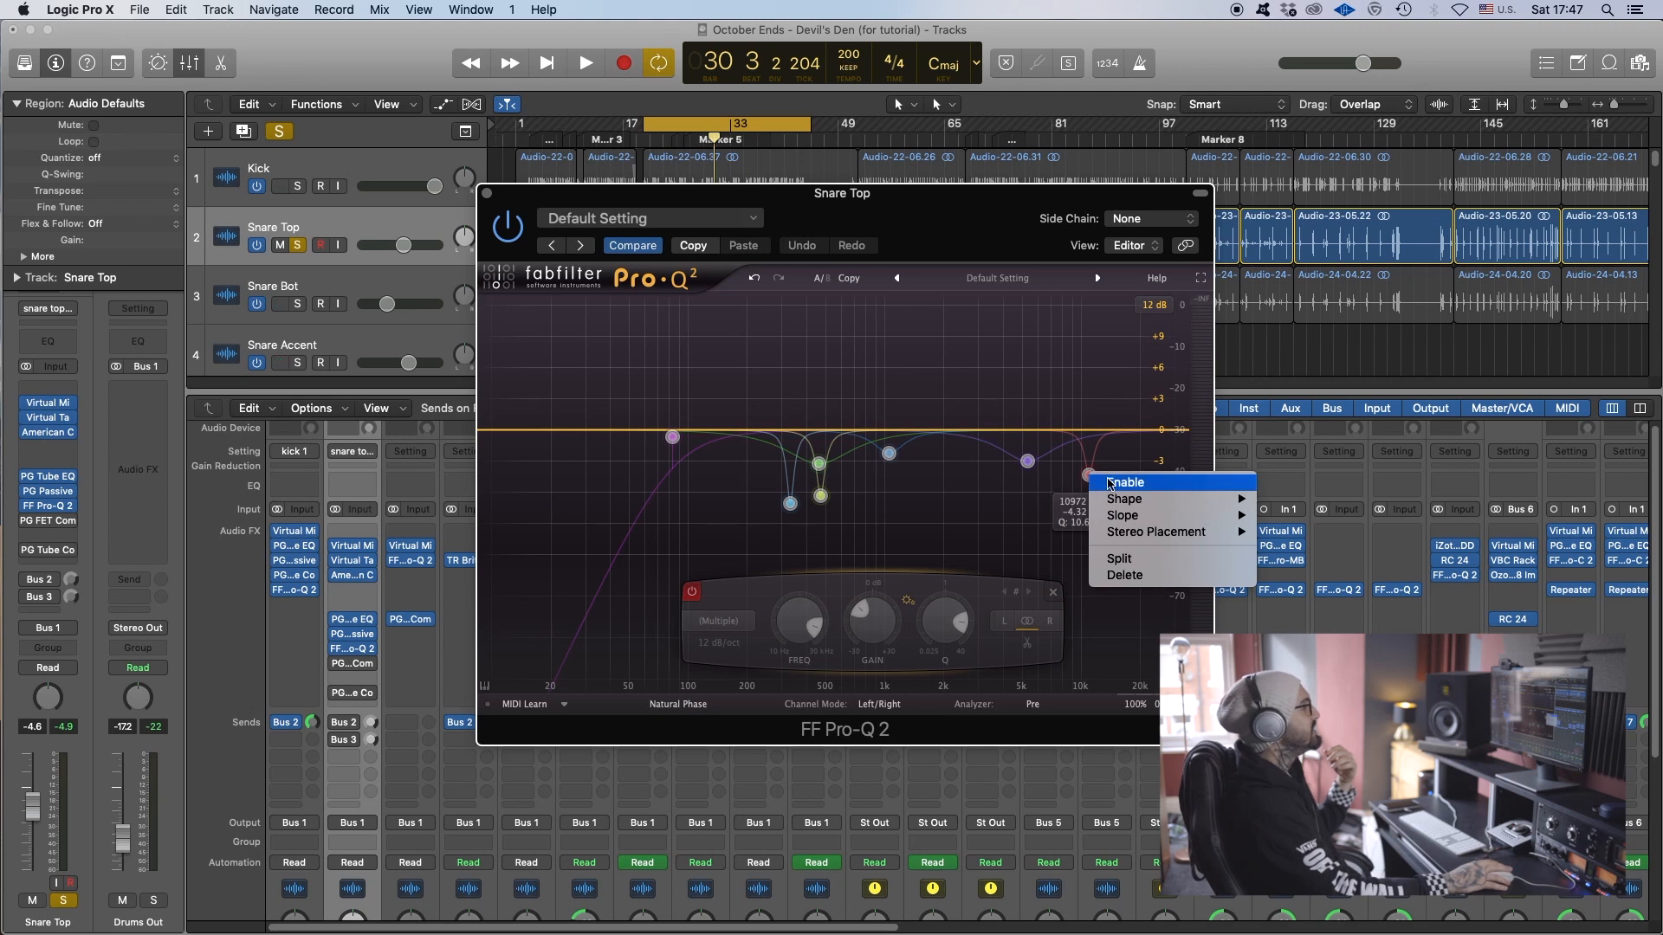
click(1113, 483)
Examine the FF Pro-Q 2 bands, including the low cut and the bell cut near 5310 Hz.
drag(945, 215, 998, 208)
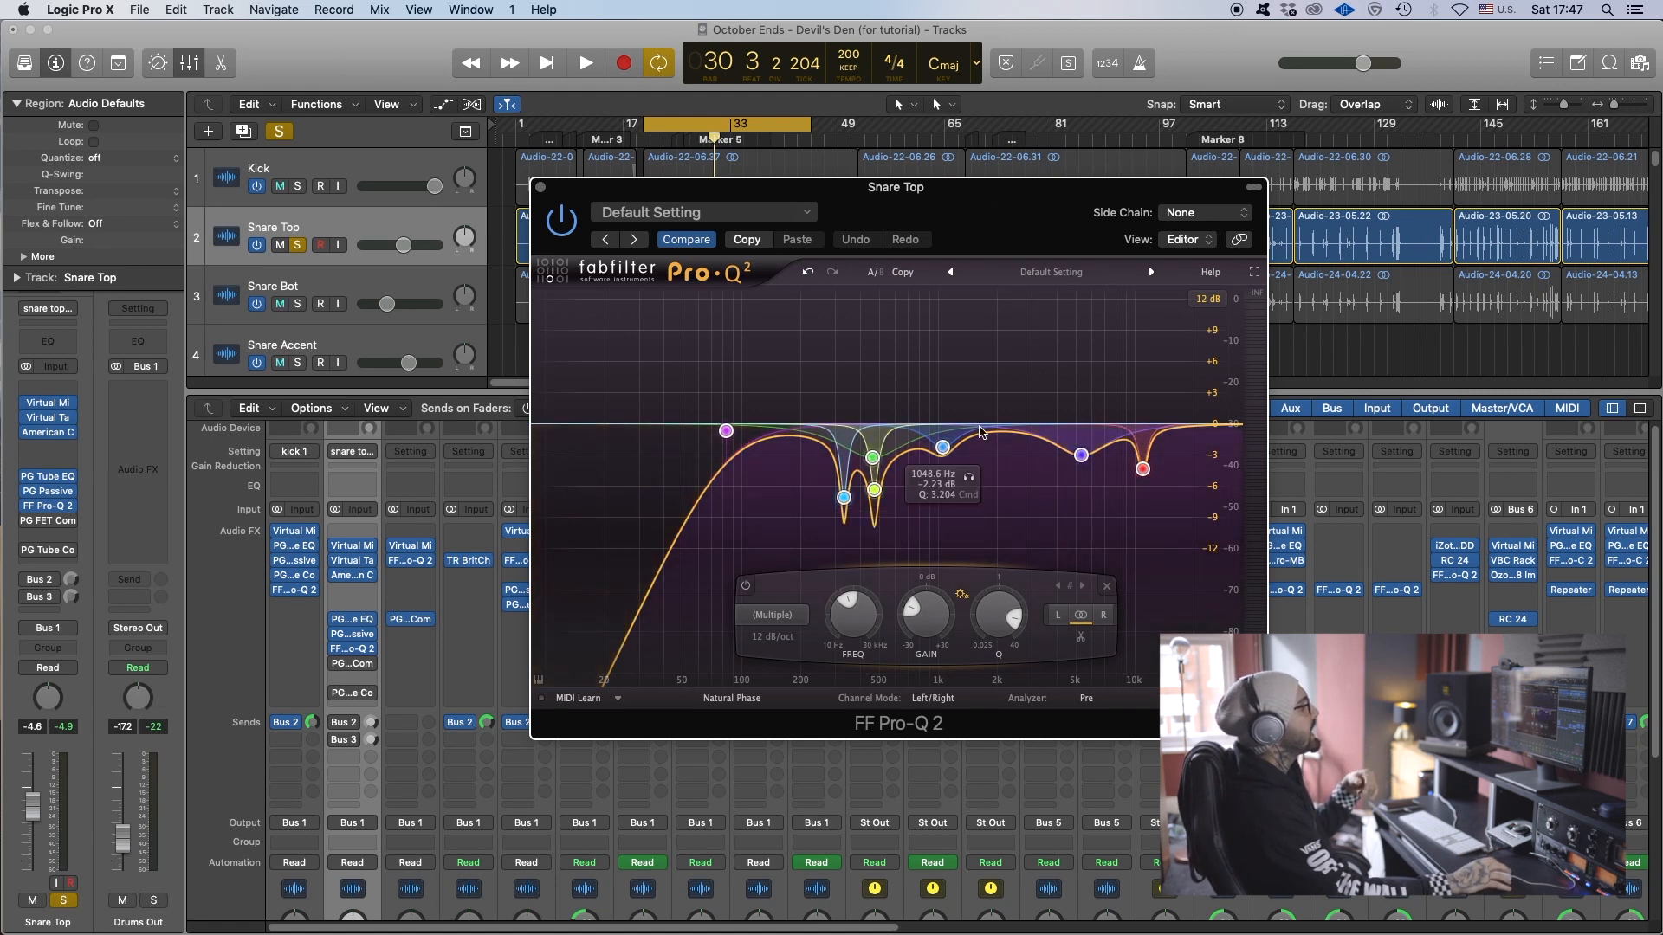
click(1081, 457)
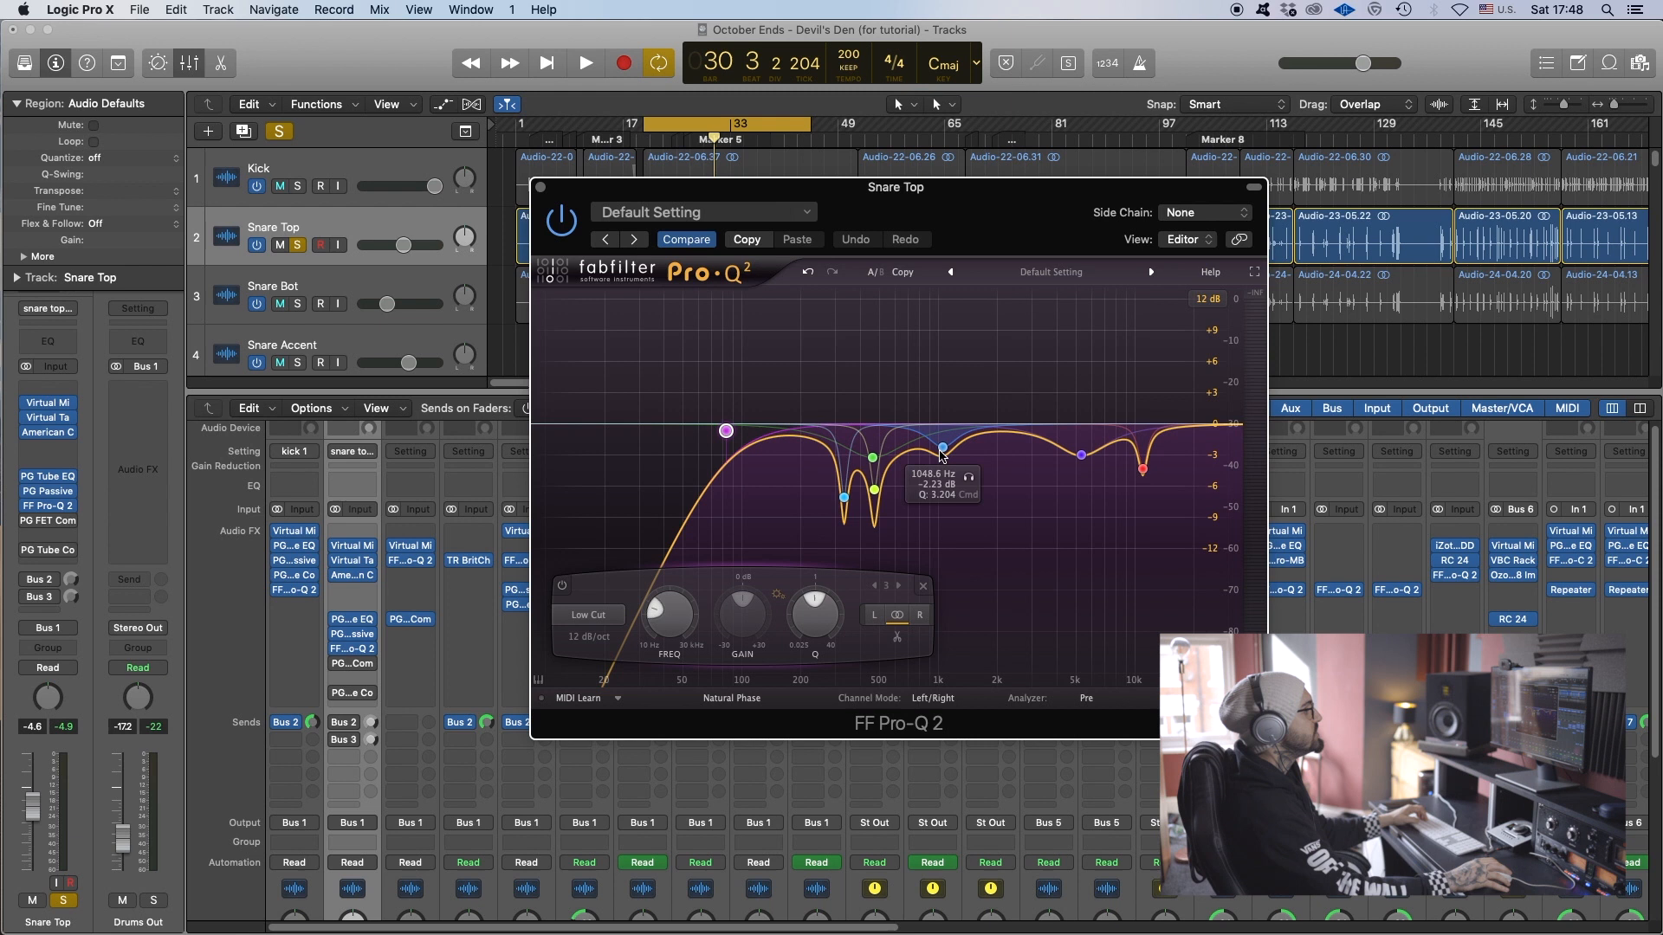
click(1082, 457)
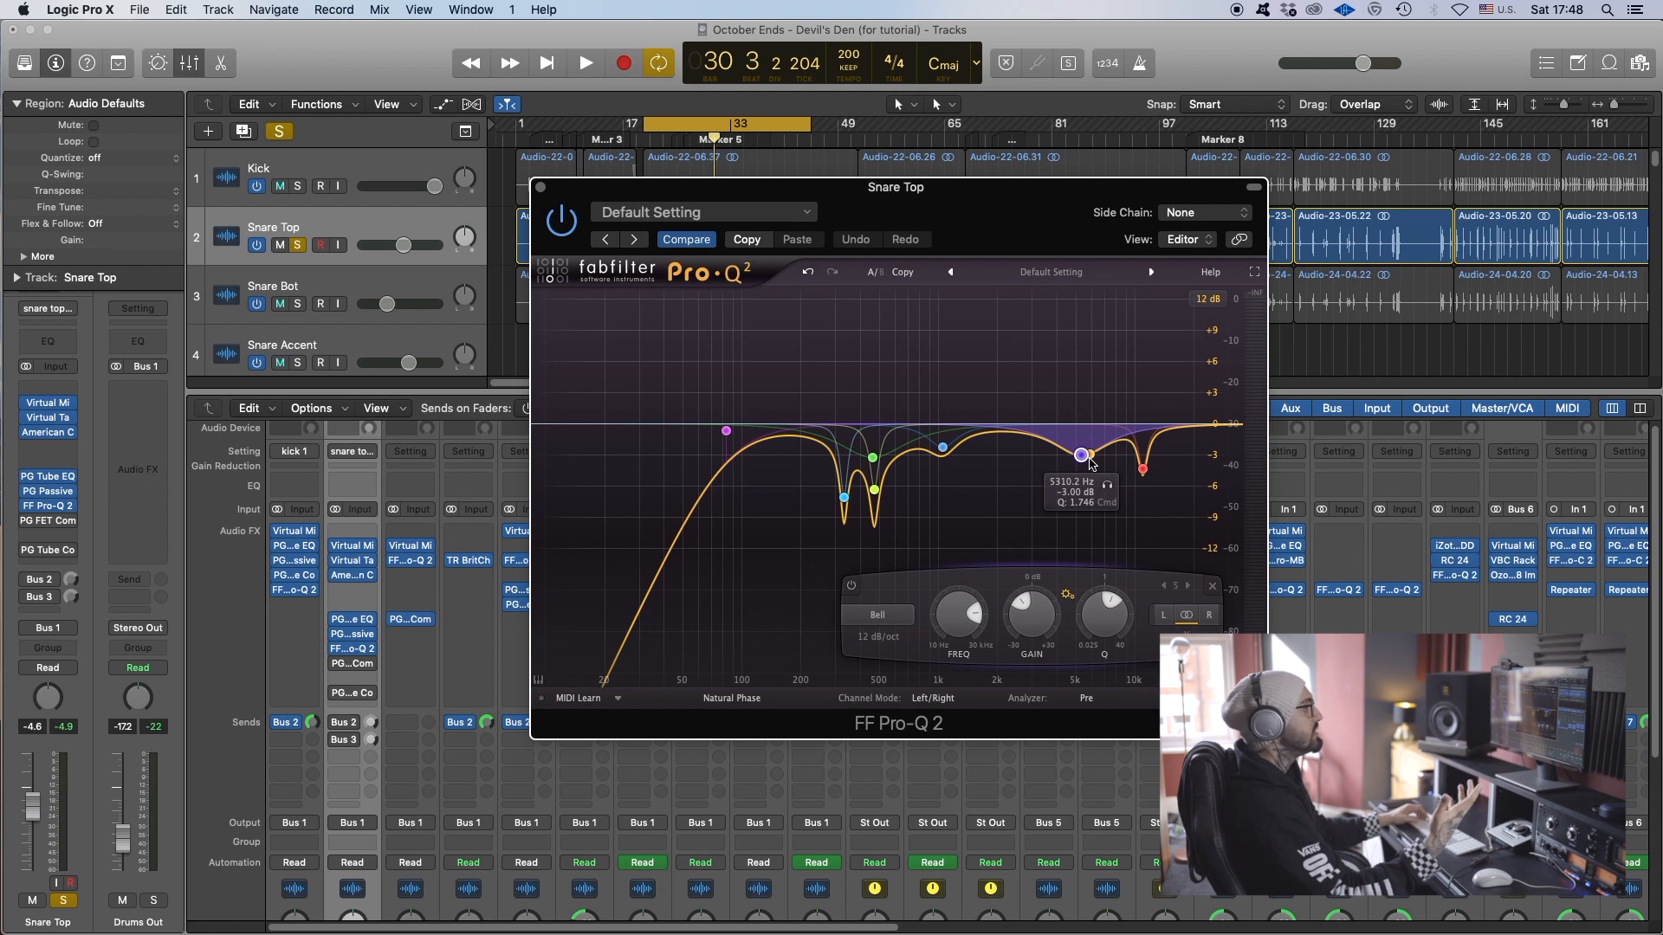
Compare the looping Snare Top with FF Pro-Q 2 bypassed and active, leave it on, and close the plug-in.
drag(896, 192, 991, 241)
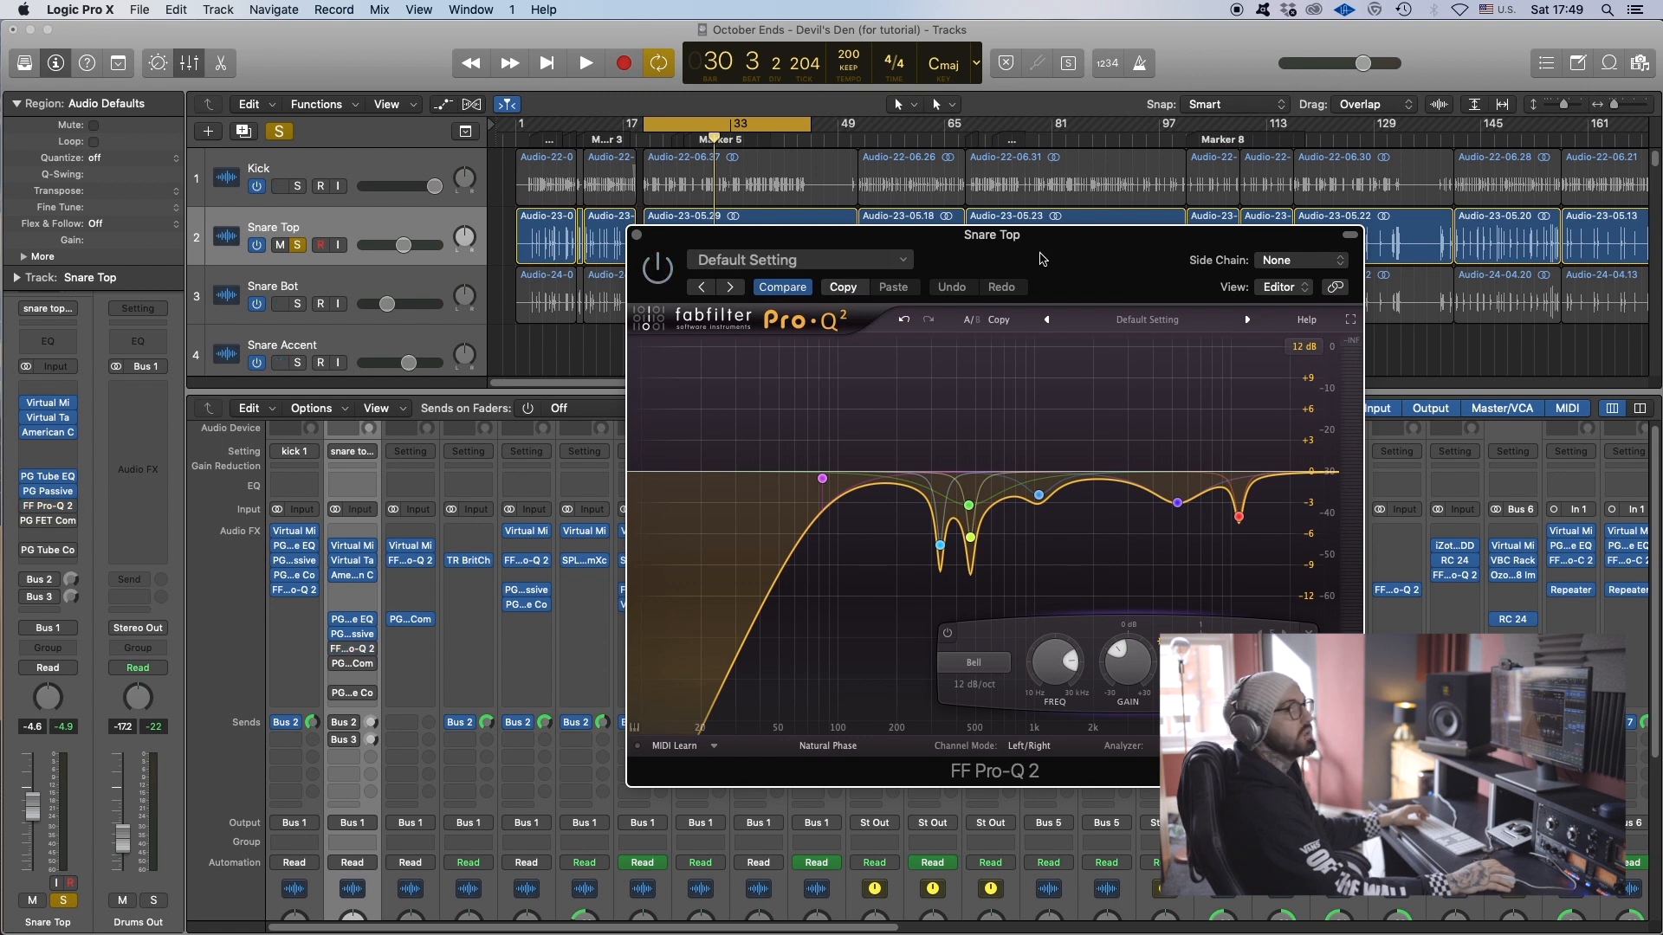
drag(1000, 267, 968, 253)
key(space)
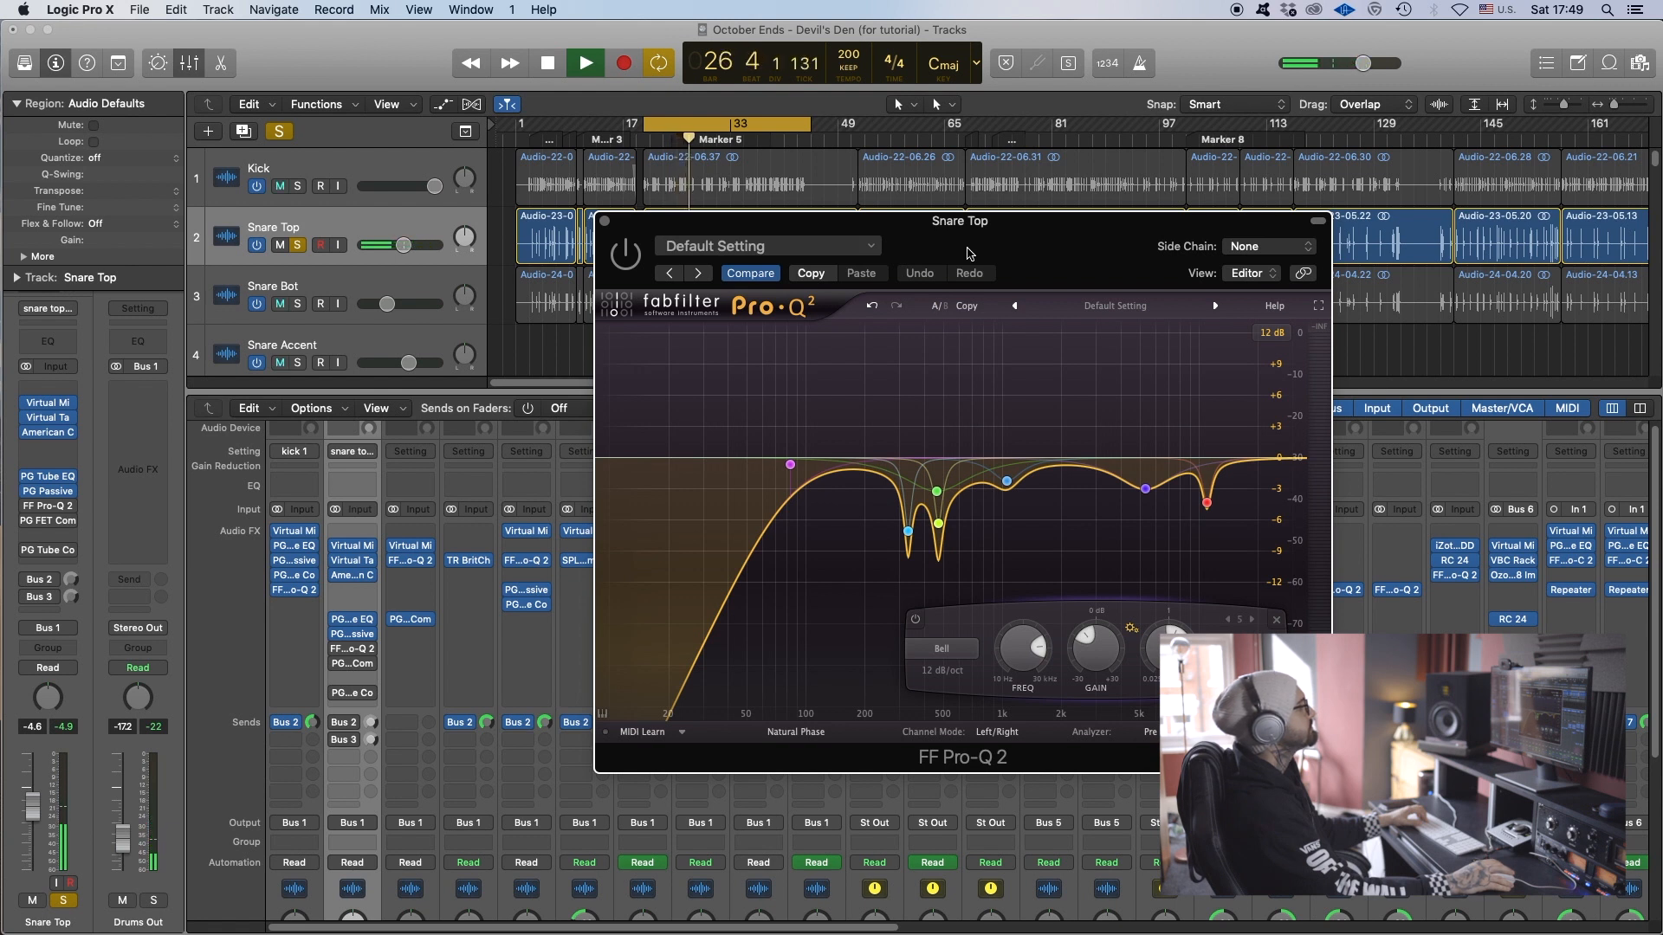
click(623, 257)
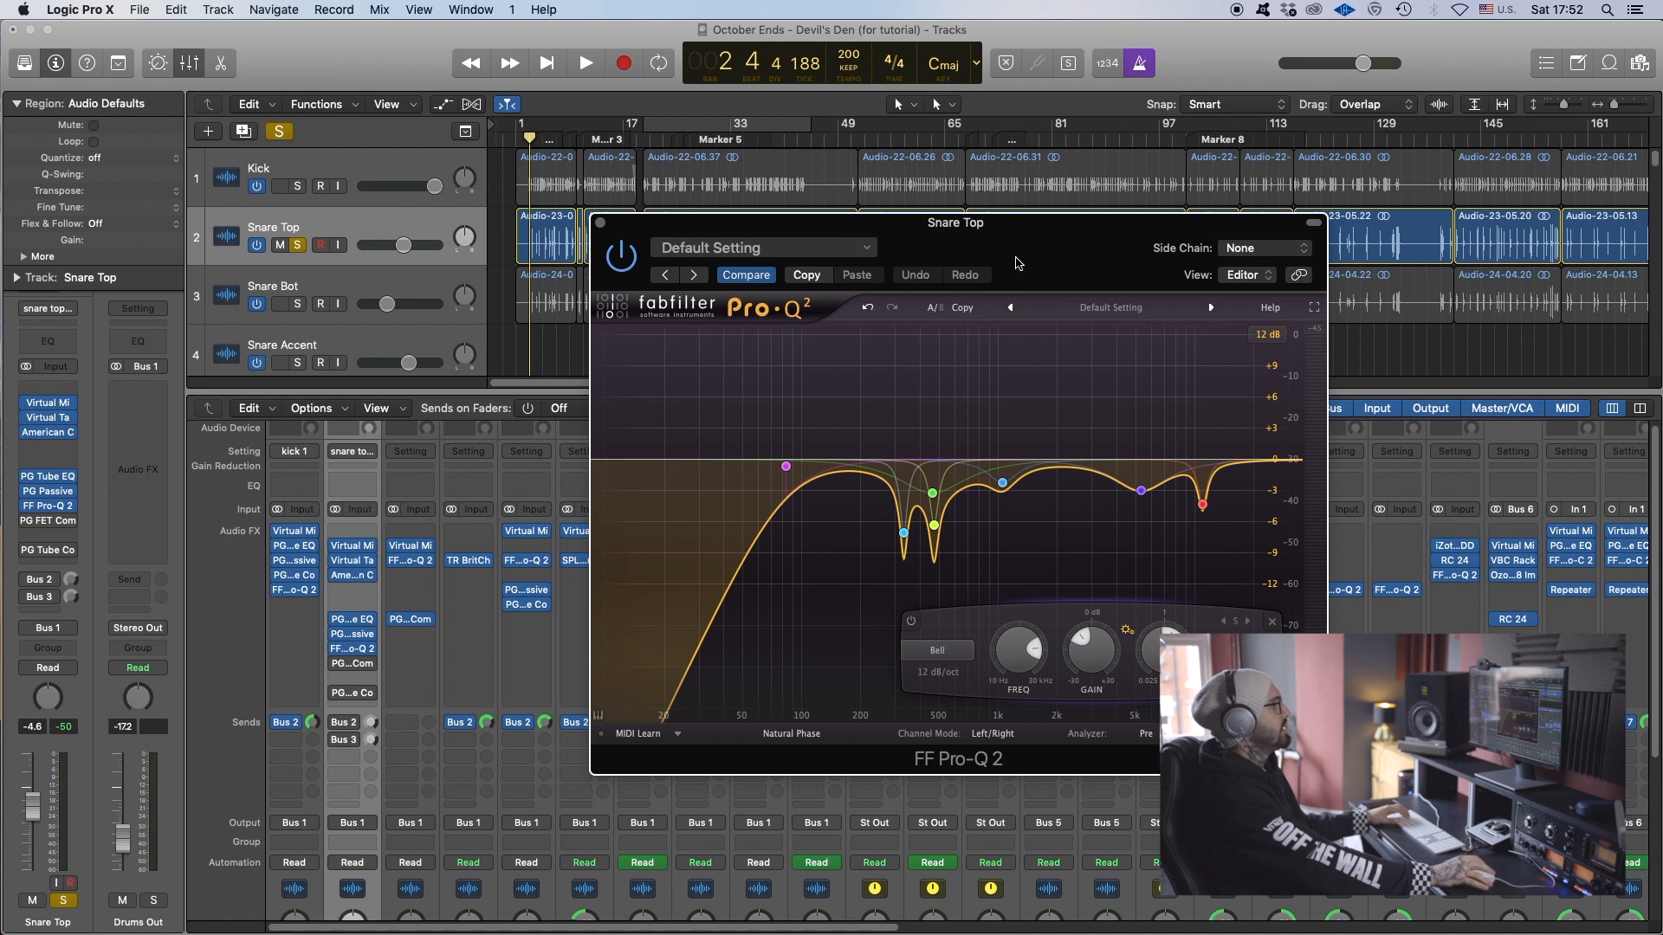
click(600, 224)
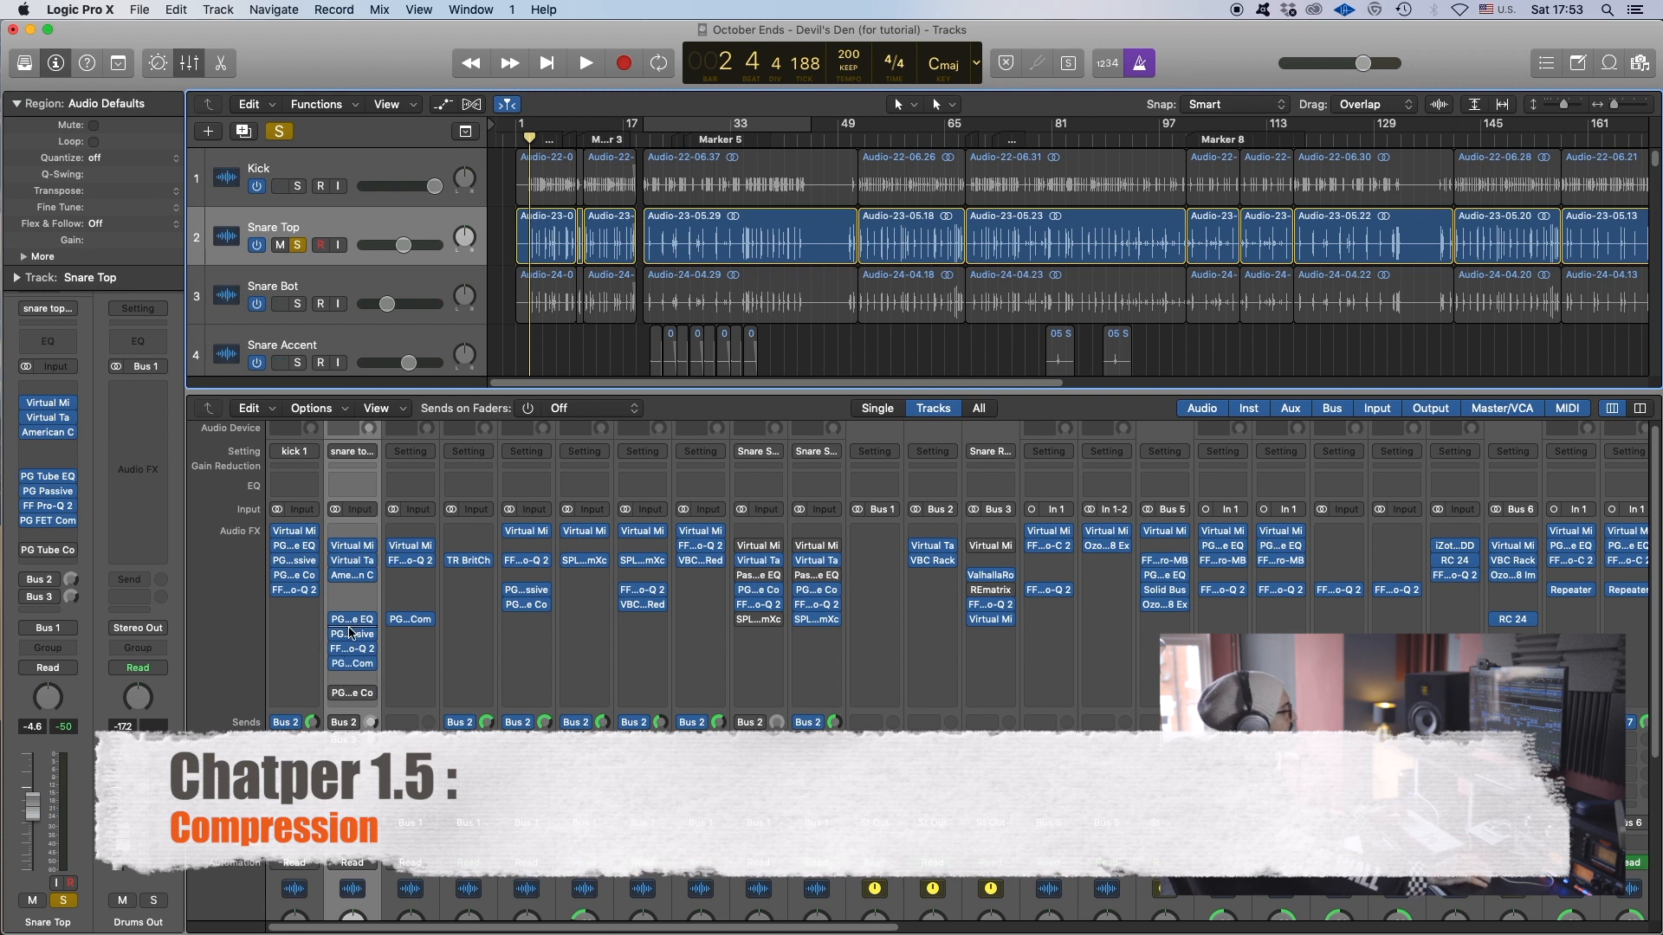
Open the PG FET Compressor on Snare Top, bypass it, and move its window clear of the Snare Top channel strip.
click(353, 665)
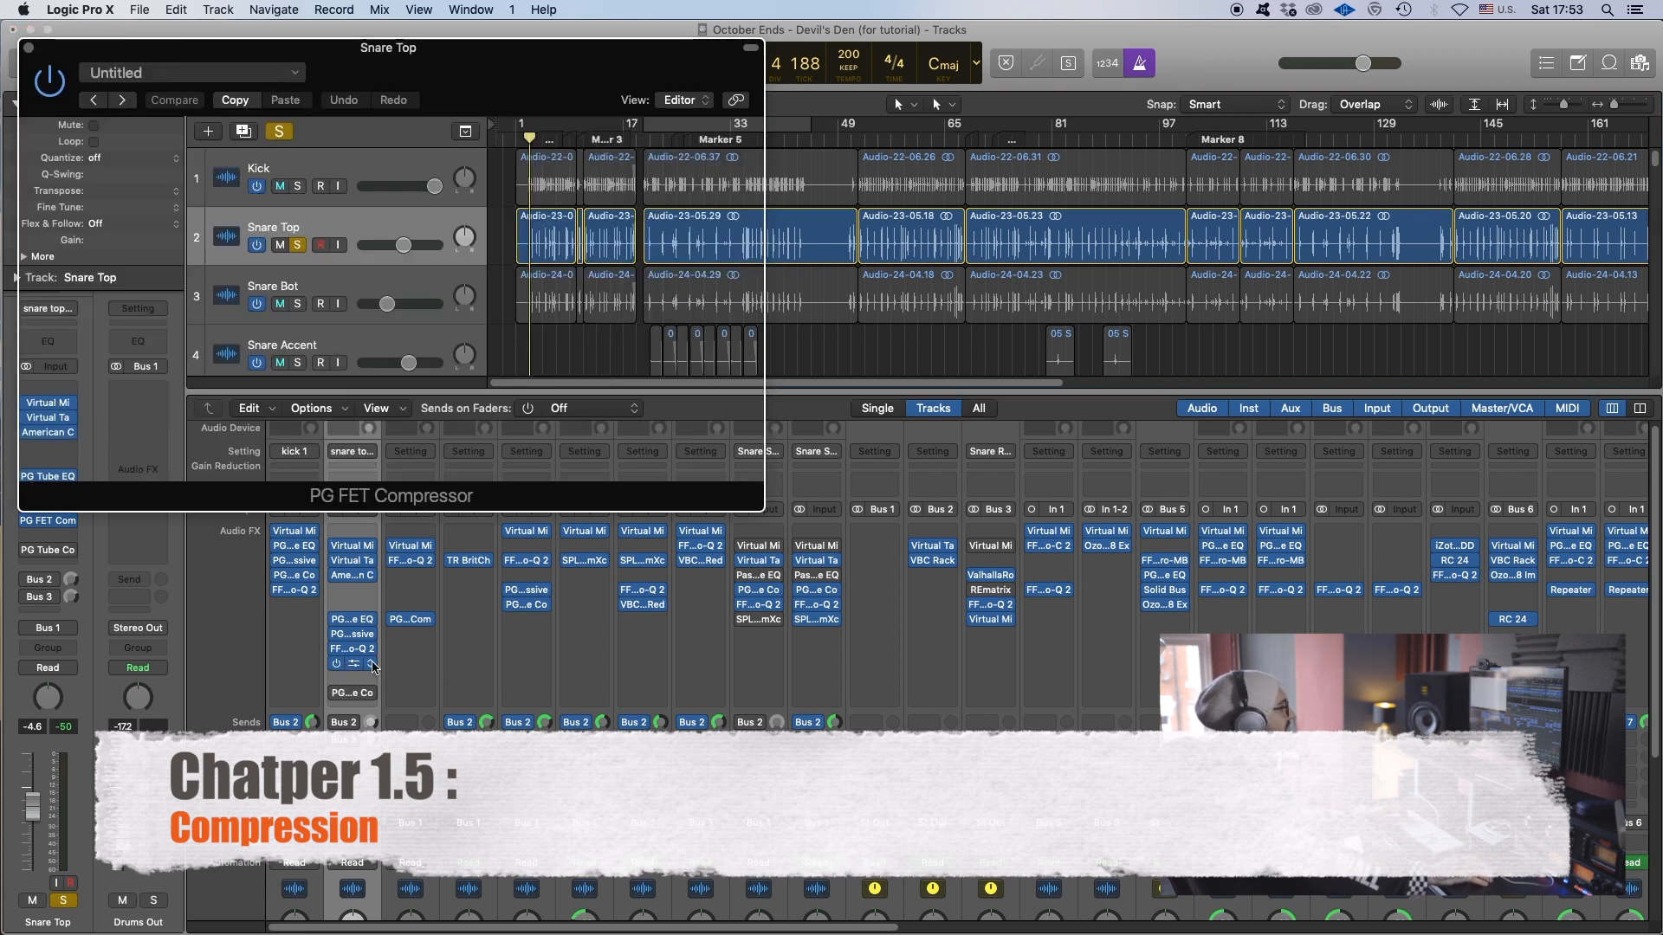
drag(525, 80, 1243, 166)
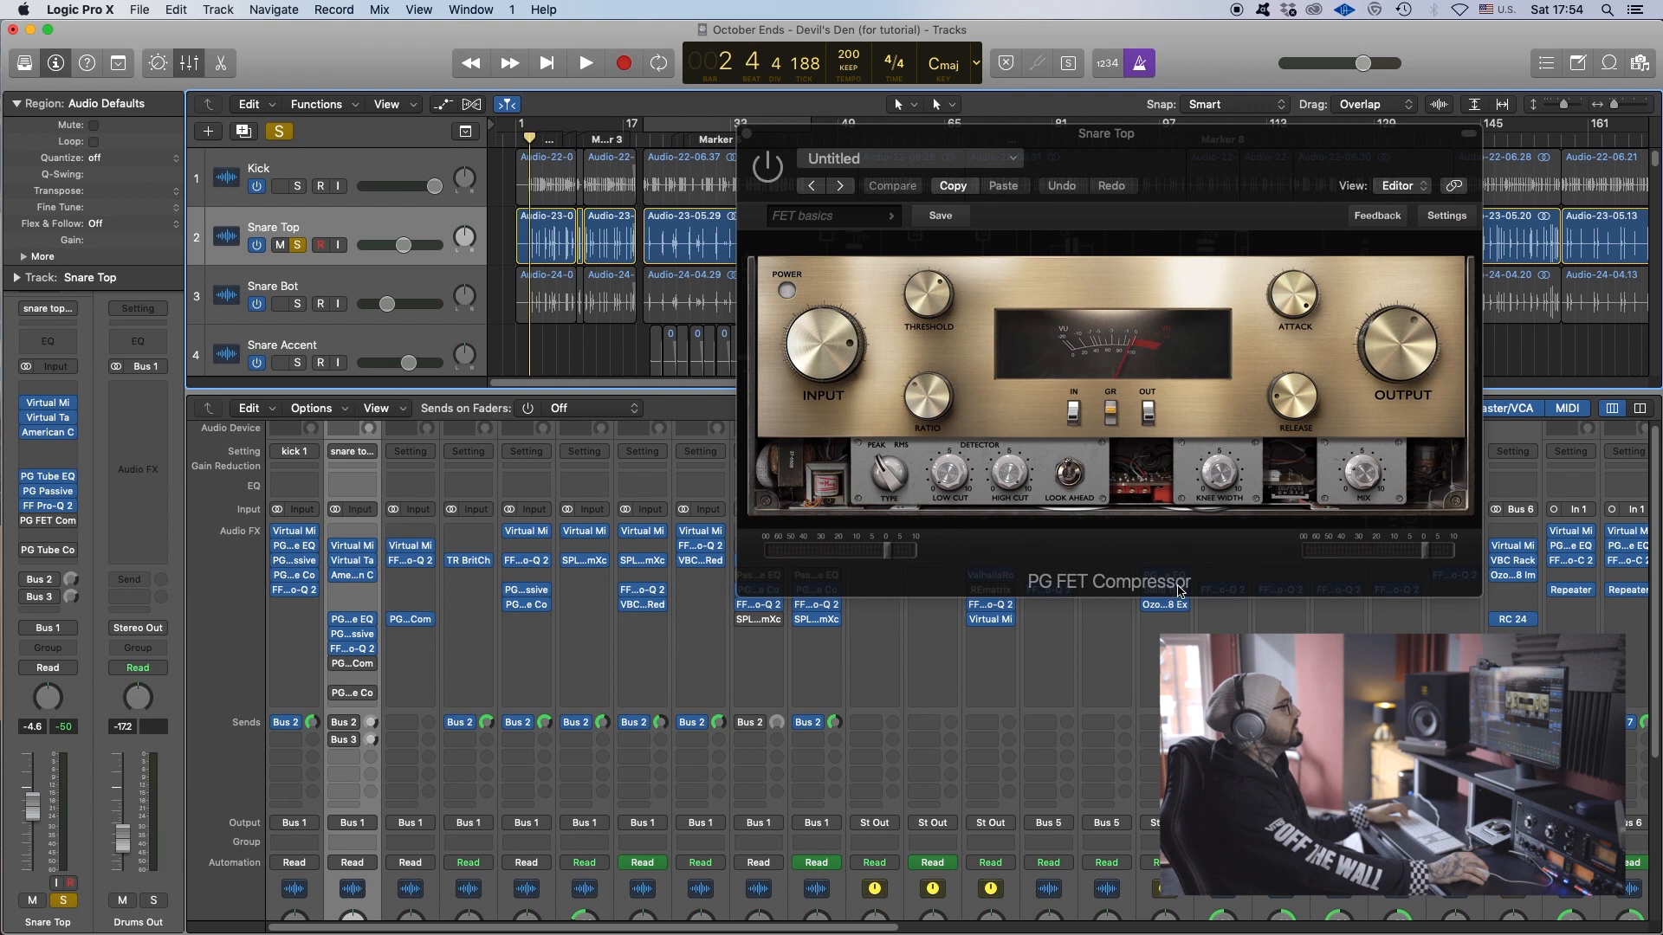
drag(1148, 153, 994, 213)
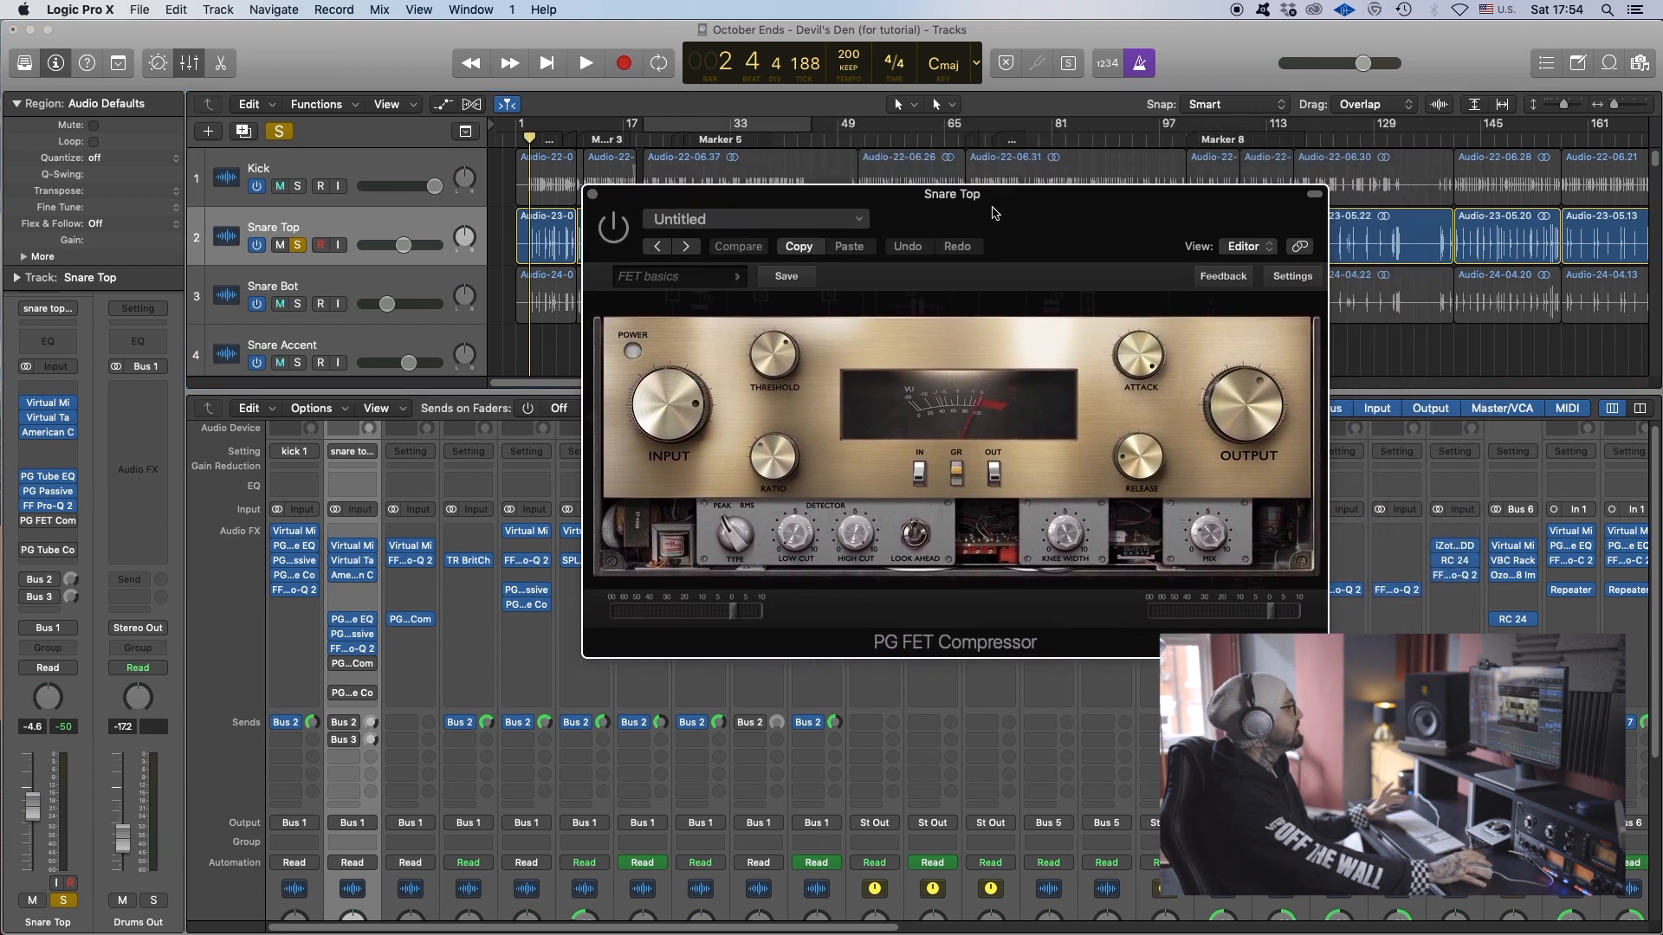
Play Snare Top with the PG FET Compressor bypassed, turn the compressor on during playback, and move its window aside.
key(space)
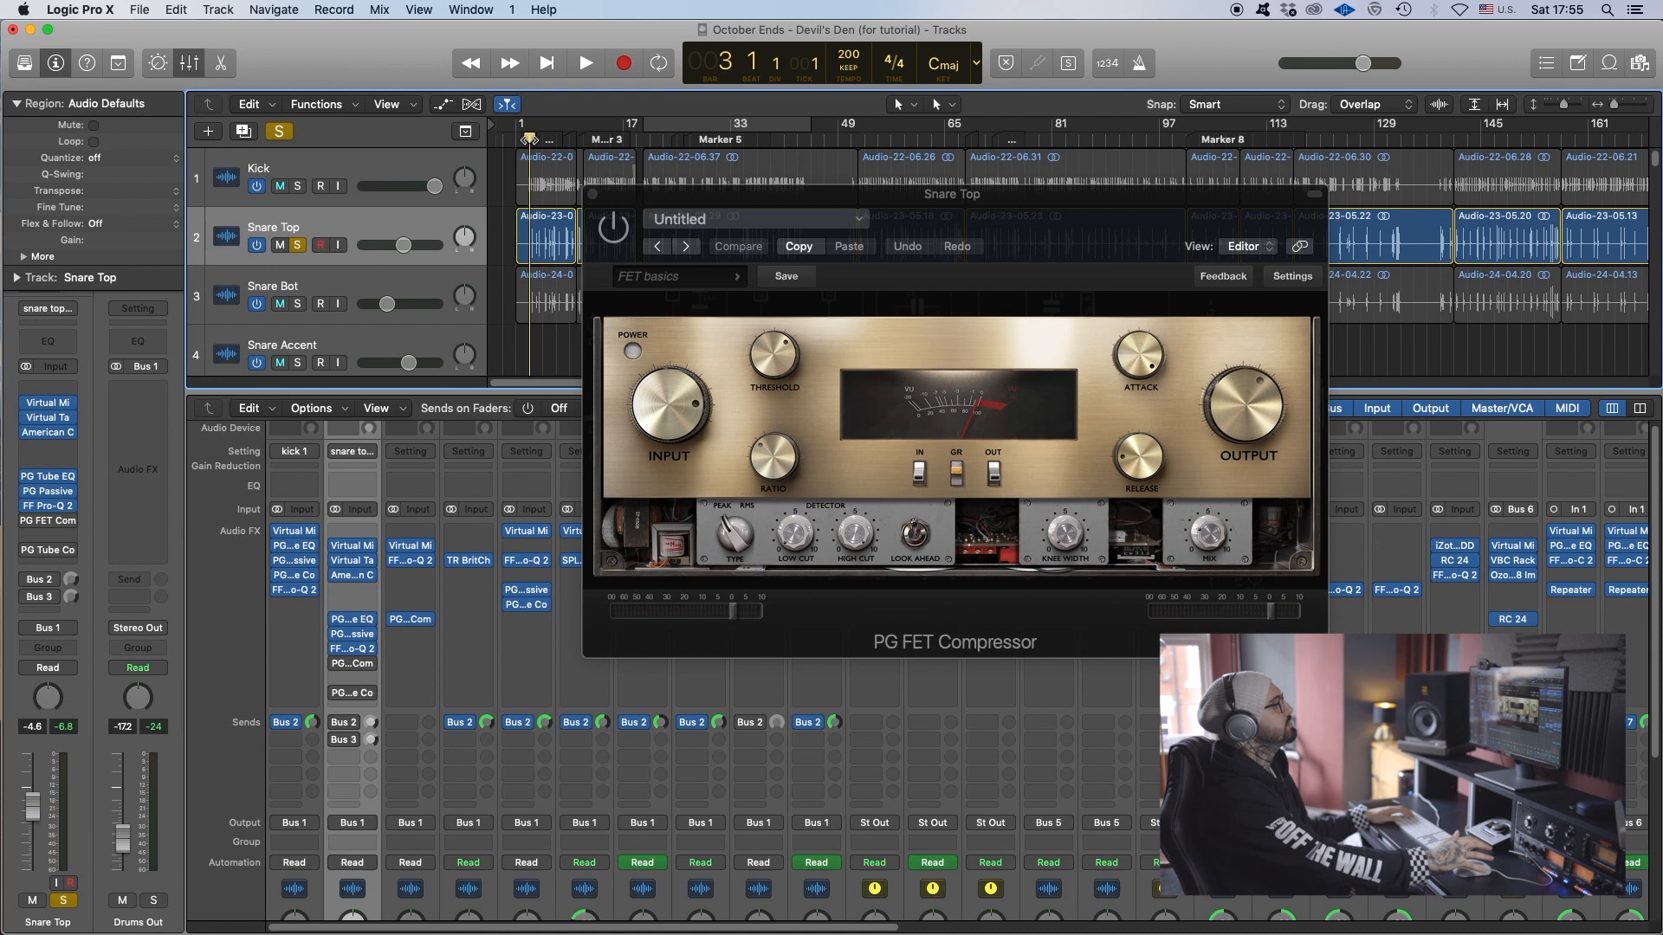
key(space)
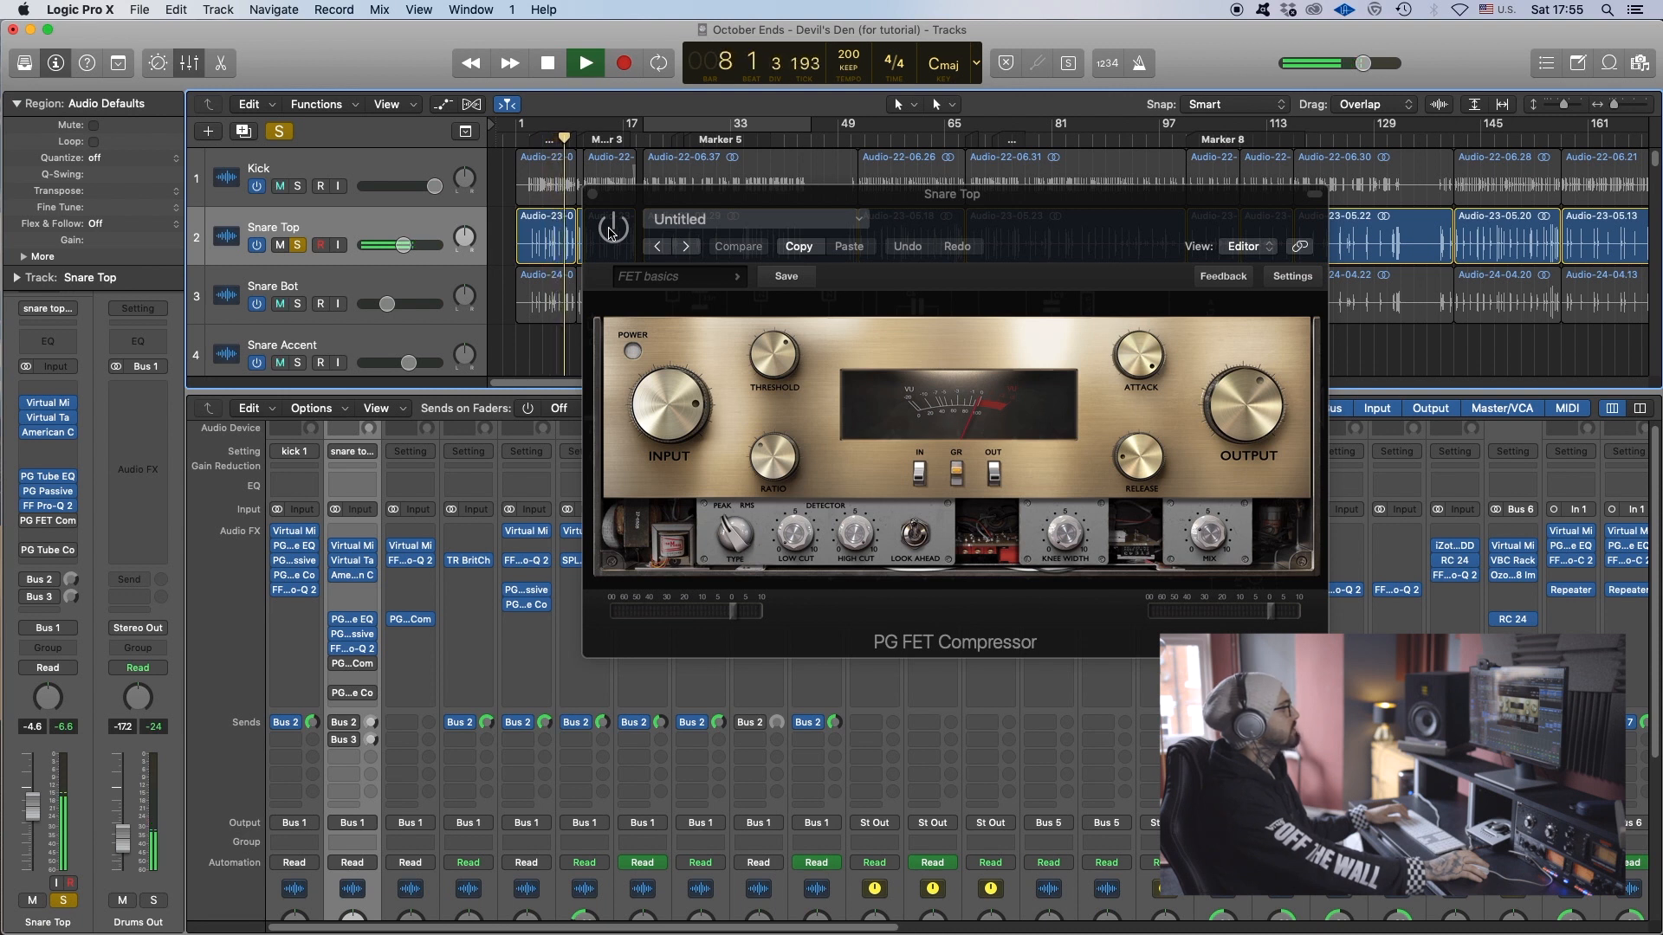
click(612, 230)
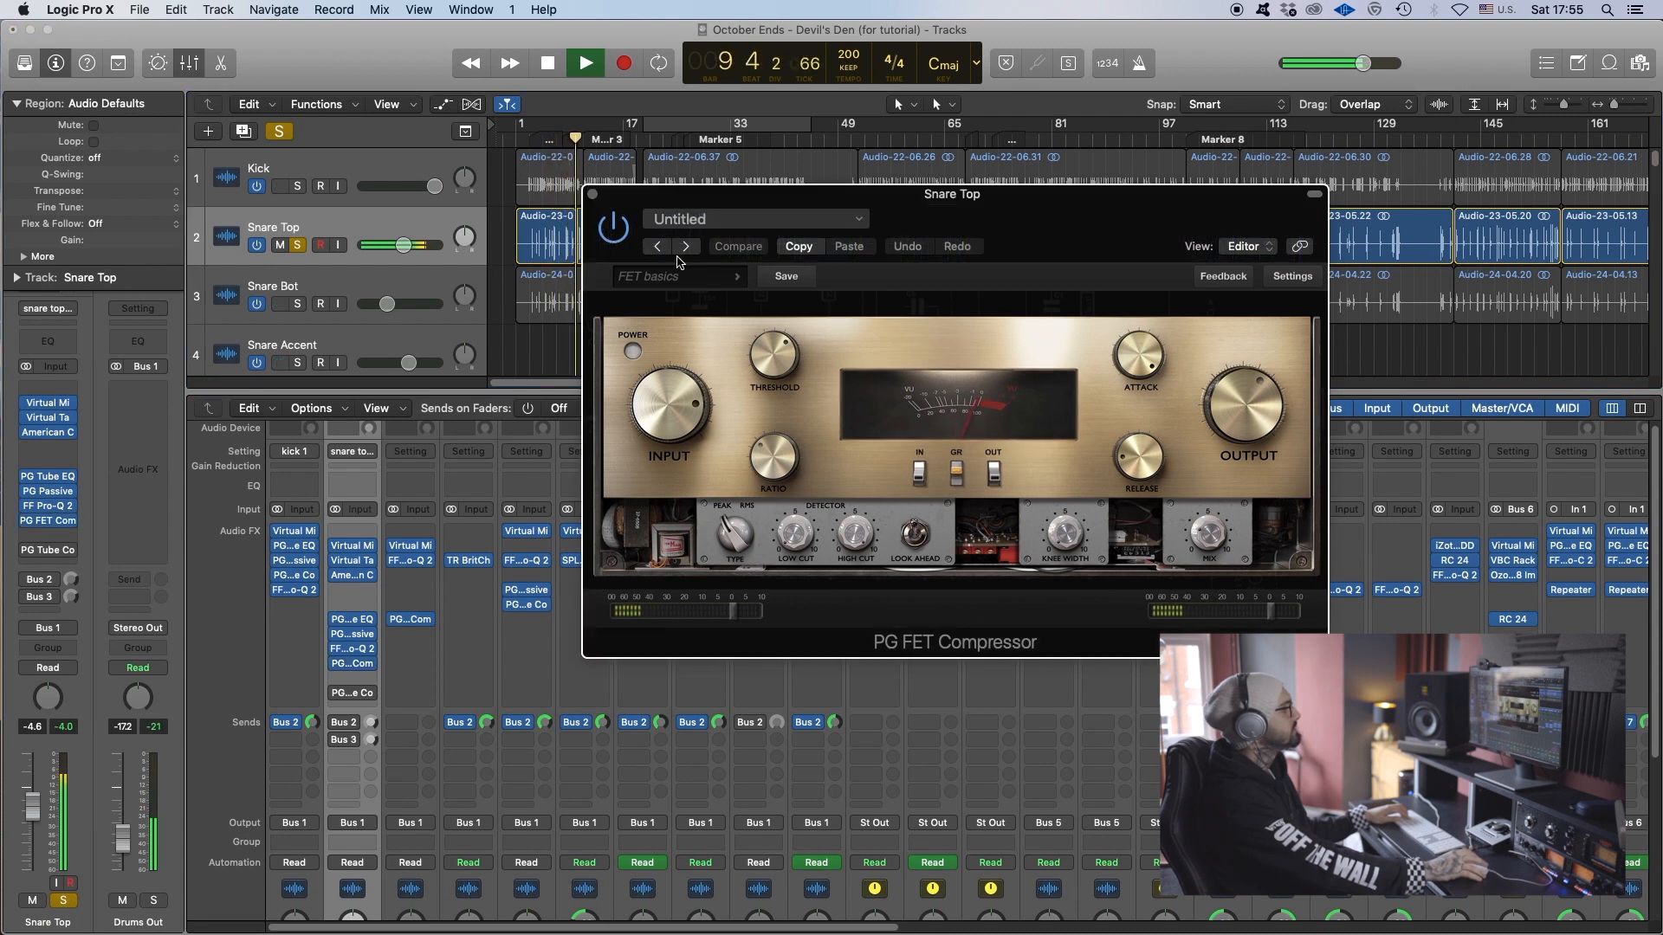
drag(783, 217, 840, 239)
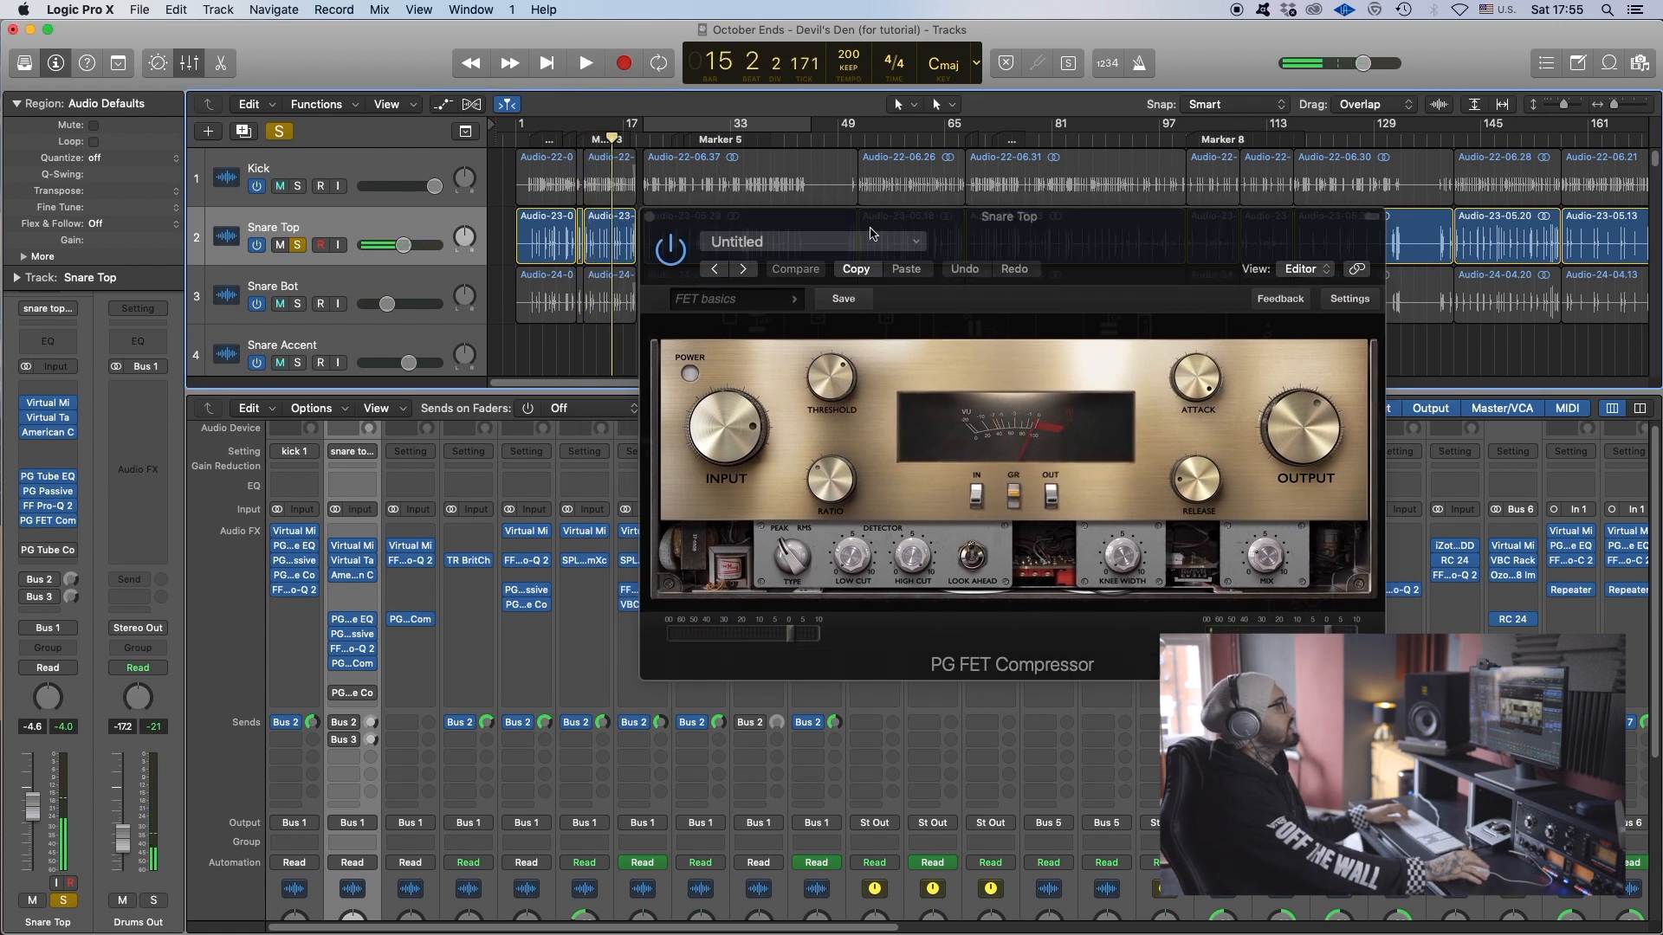
Enable the cycle area over Marker 5, check the PG FET Compressor's Mix, and play the looped Snare Top section.
click(743, 124)
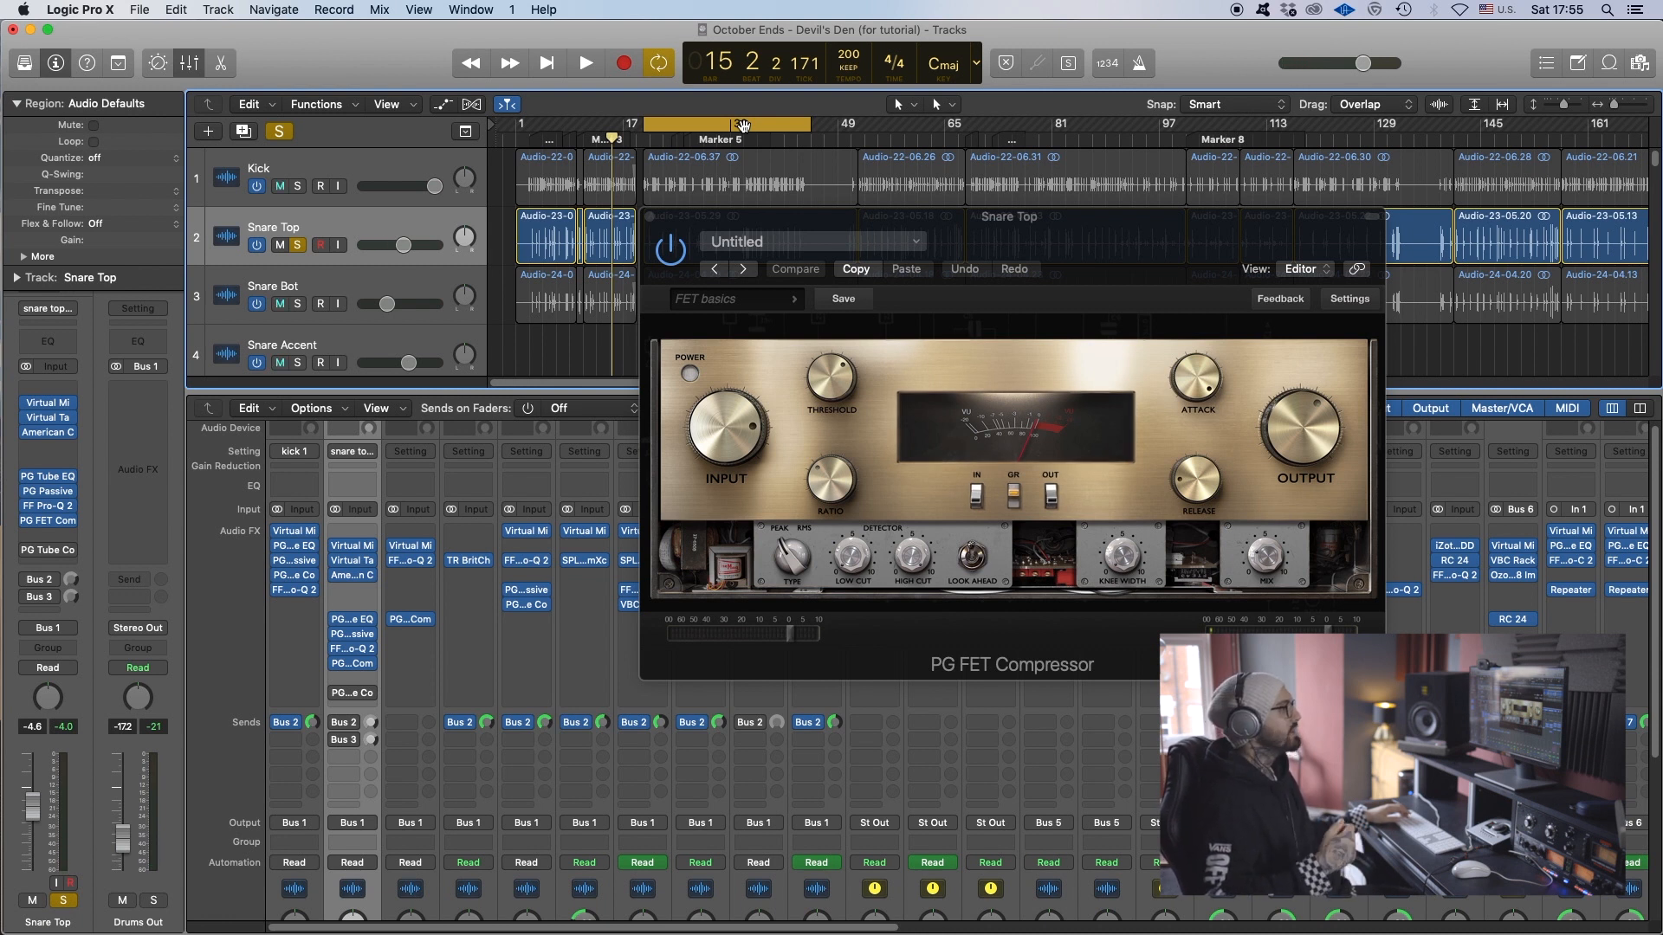
click(1267, 558)
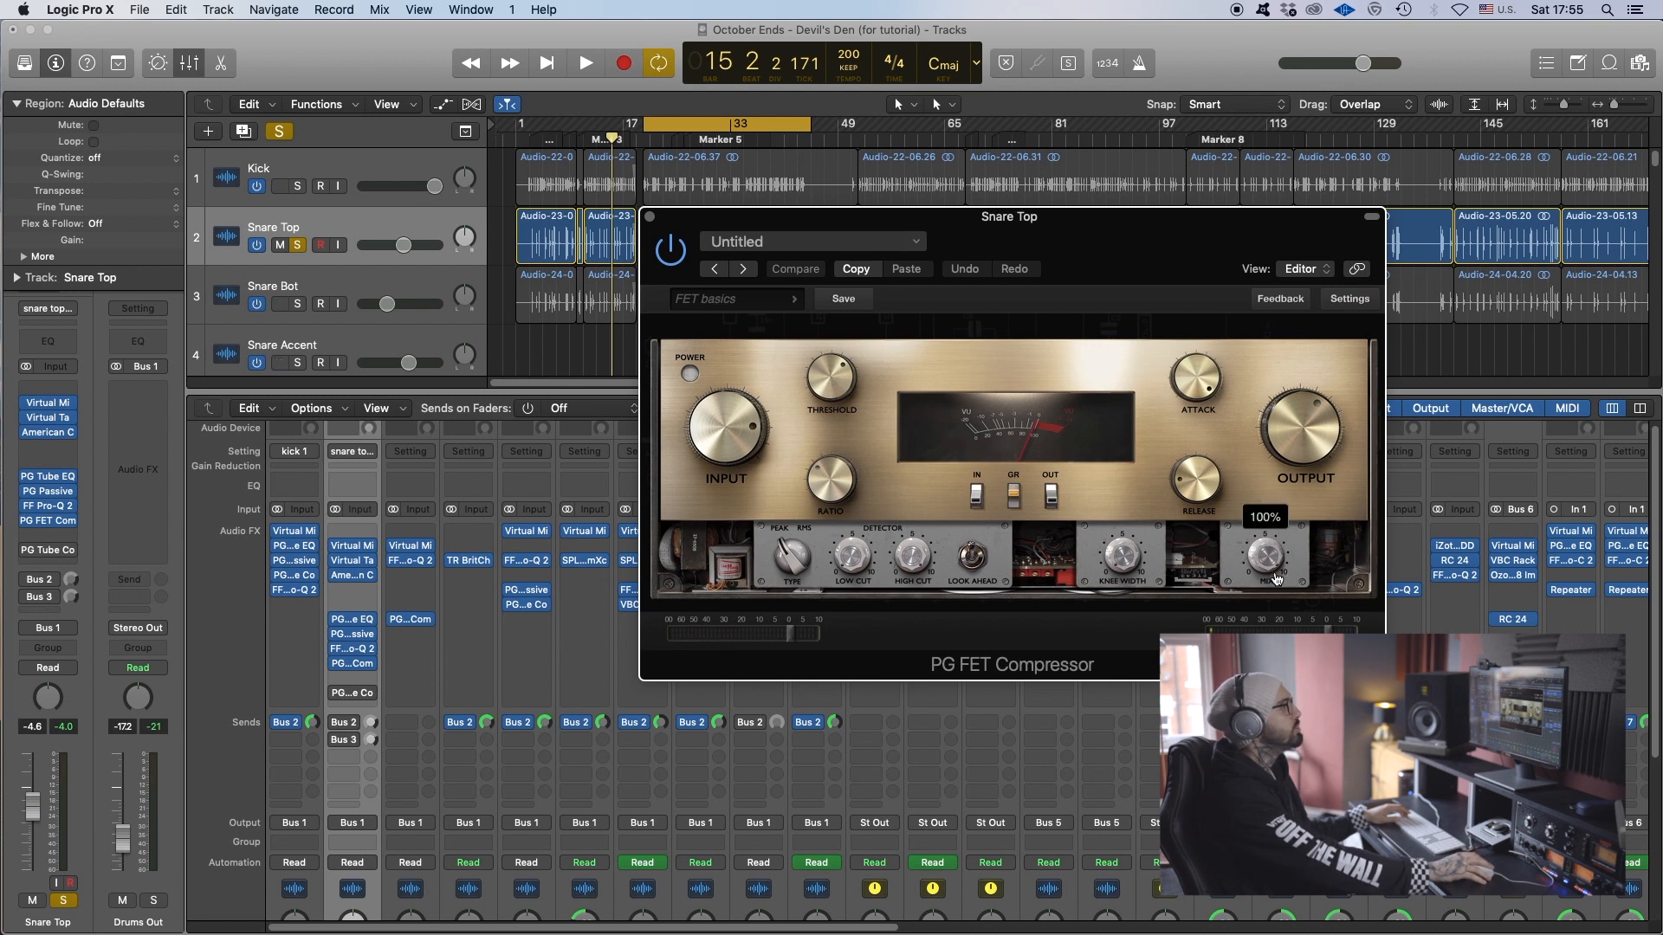
key(space)
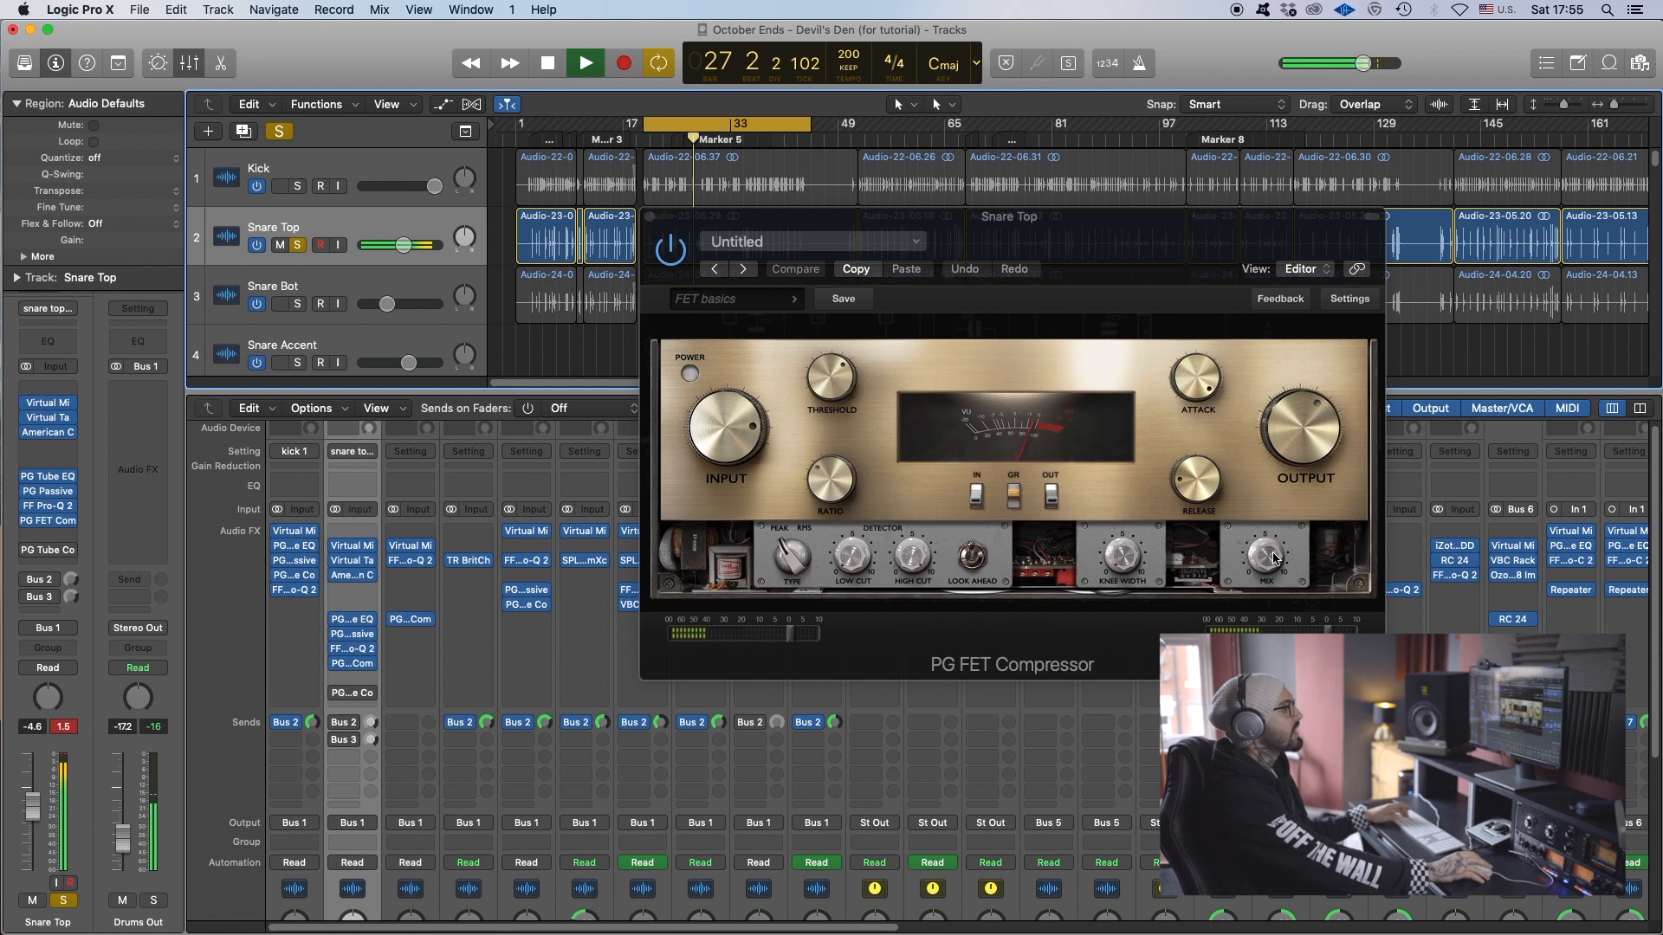
key(space)
Examine the PG FET Compressor's Mix, Attack, Release and Input settings and close the plug-in.
click(1270, 567)
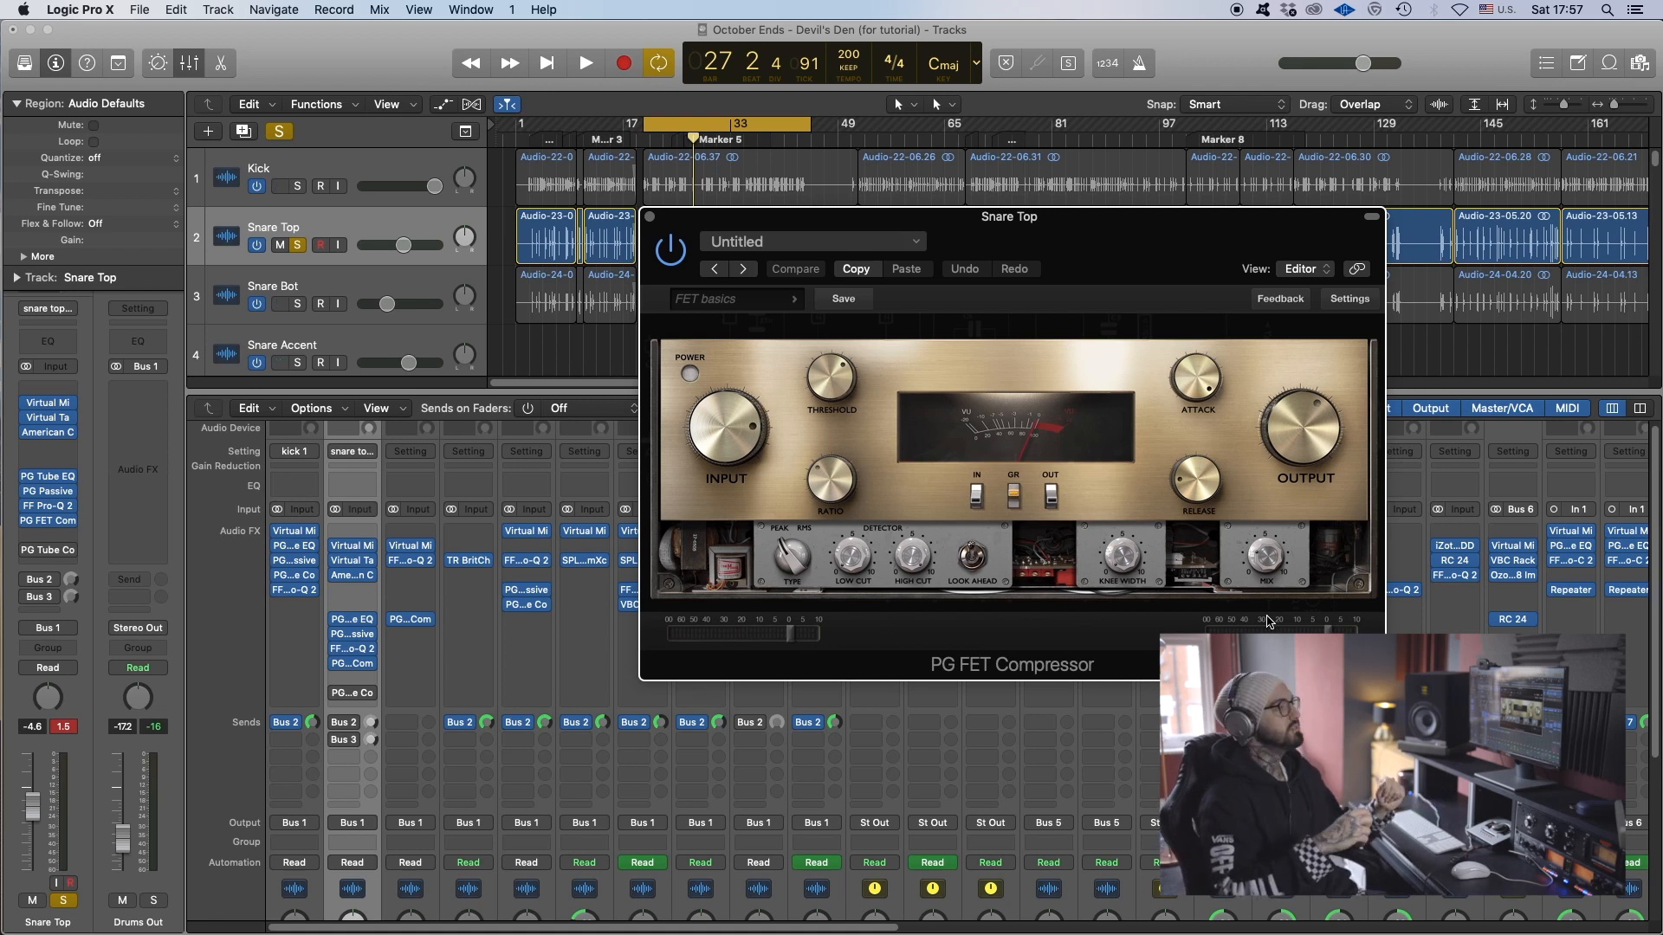
mouse_move(1201, 392)
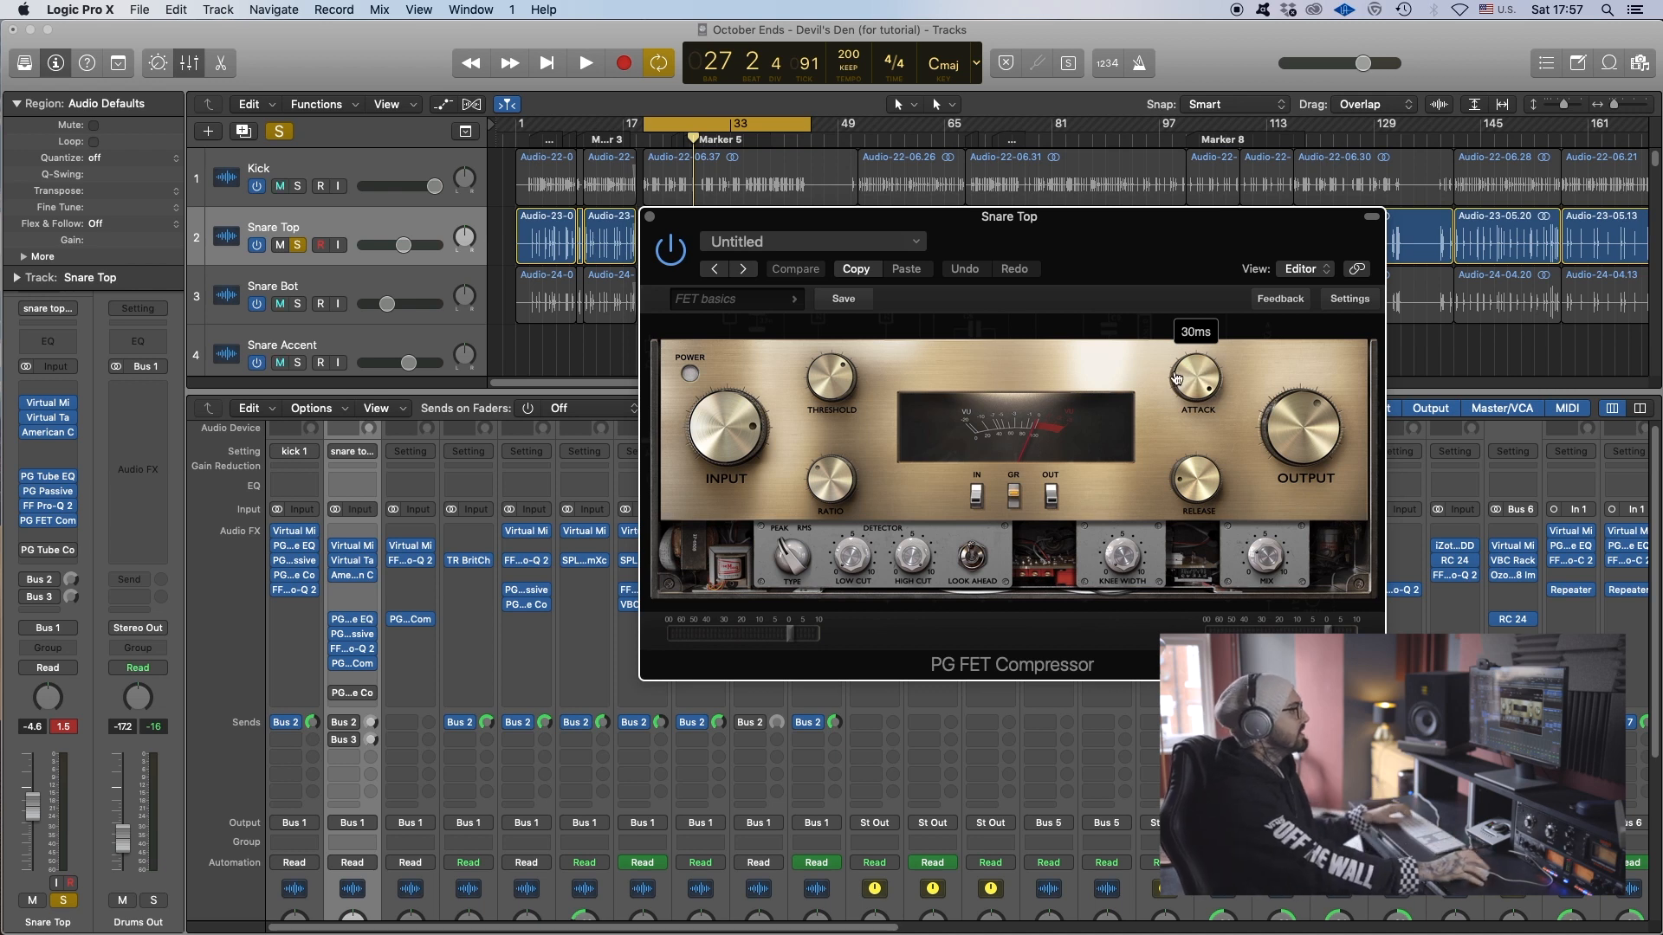
mouse_move(1202, 486)
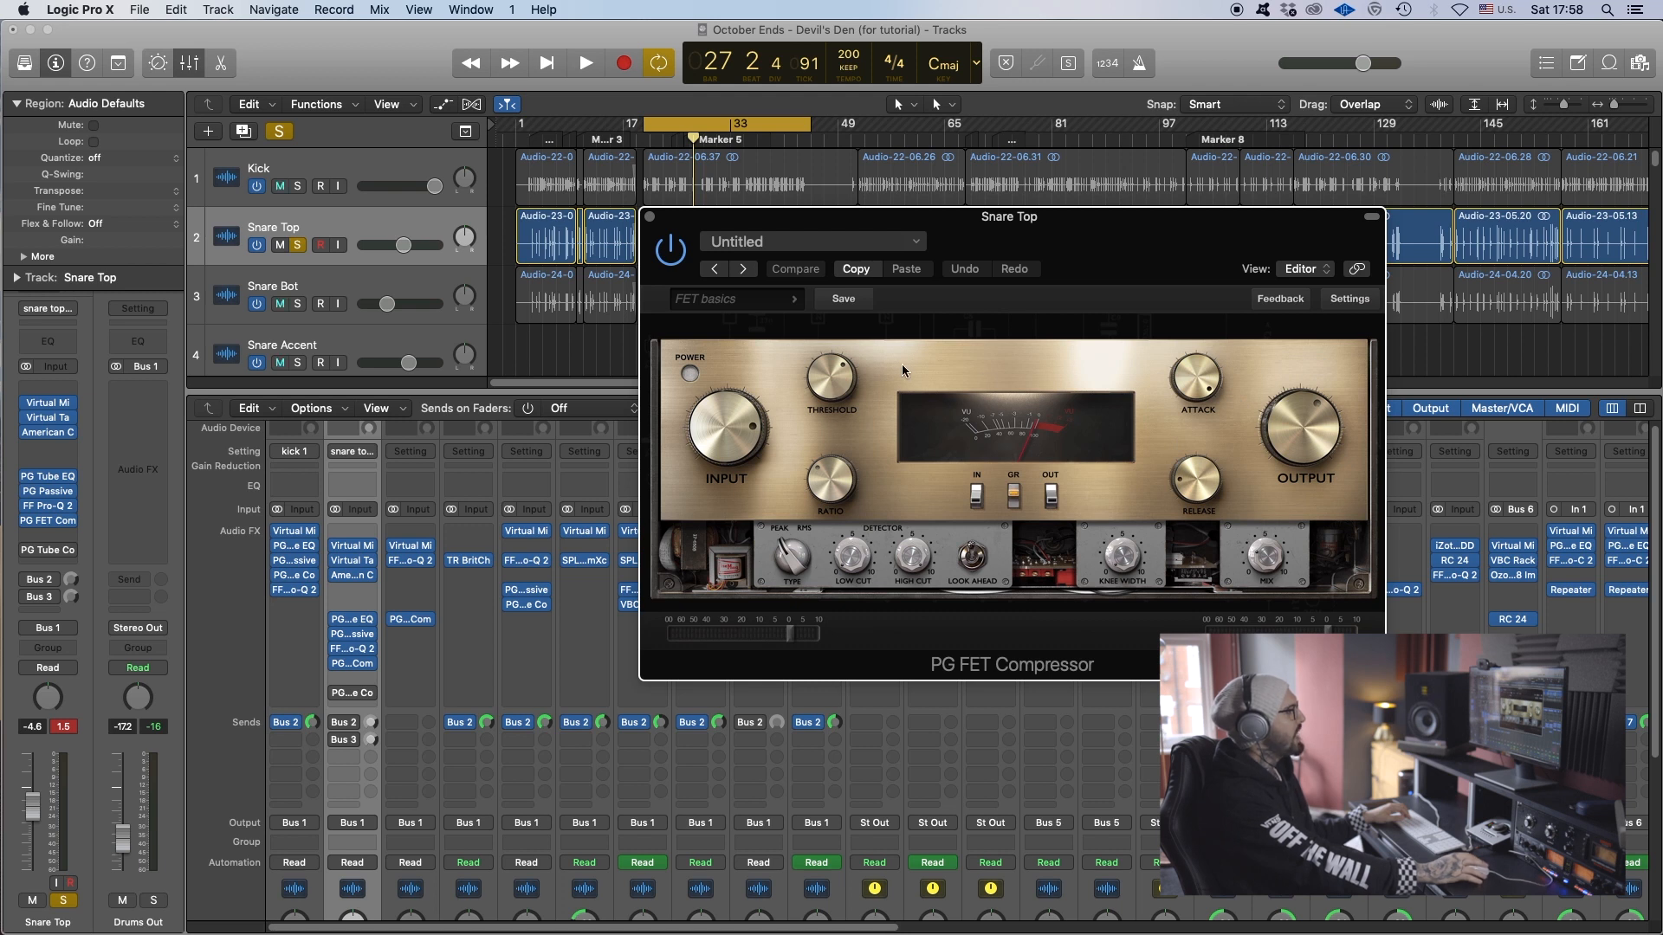
mouse_move(745, 433)
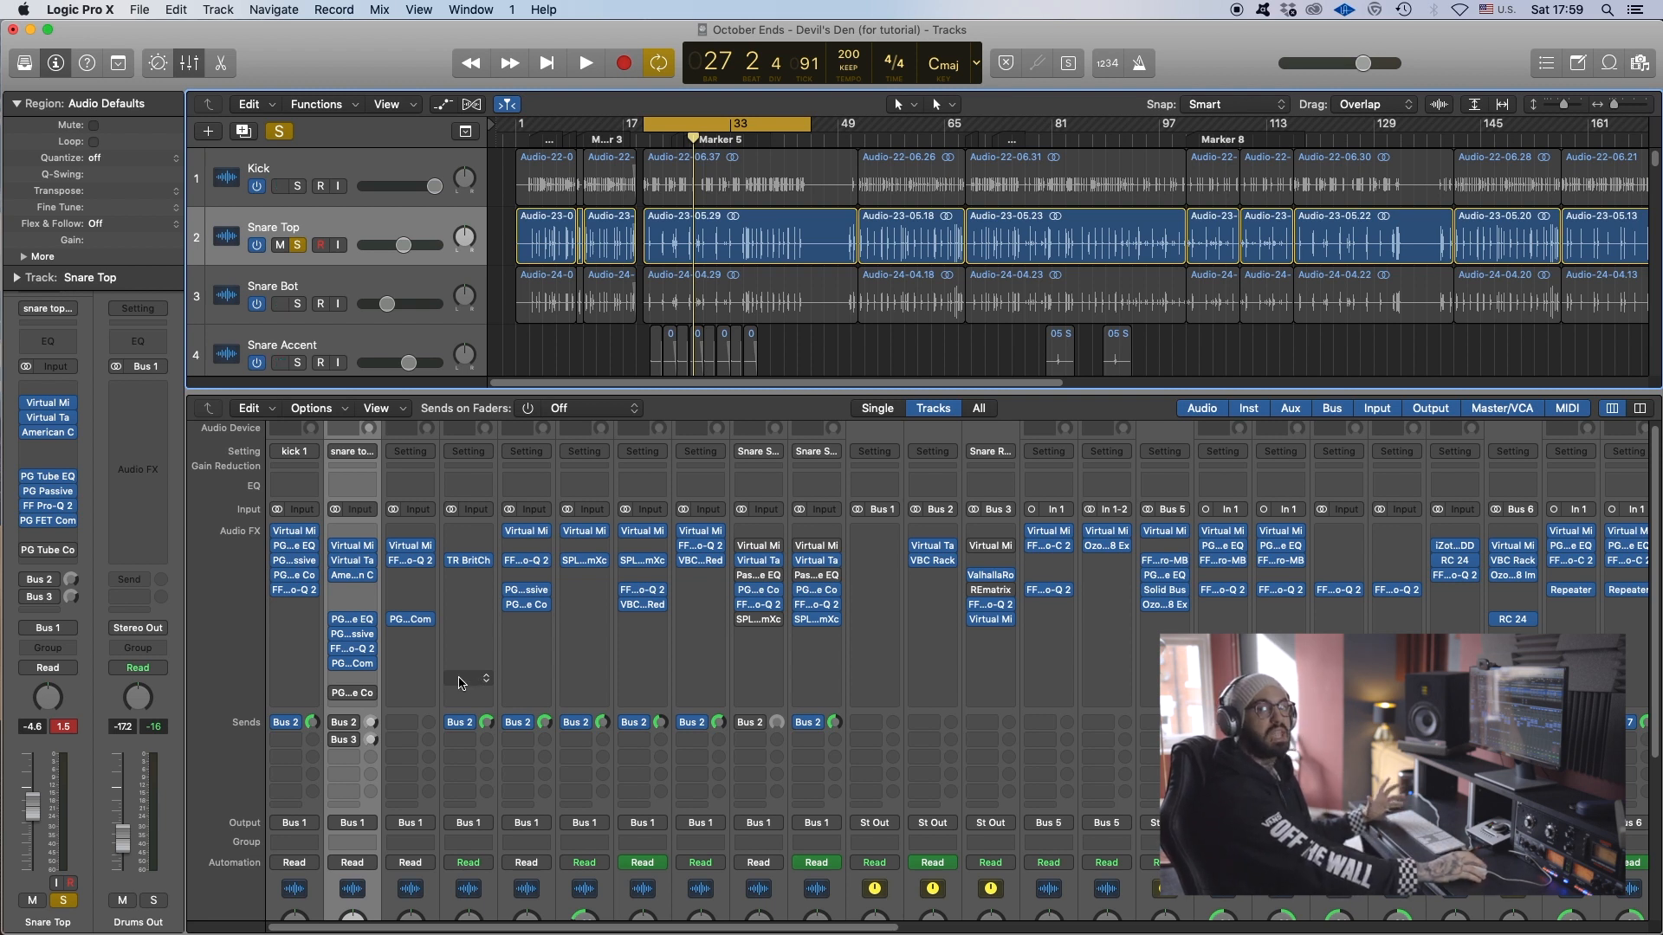
Enable and open the PG Tube Compressor on Snare Top, move its window aside, and inspect its Input Gain and Mix.
click(354, 695)
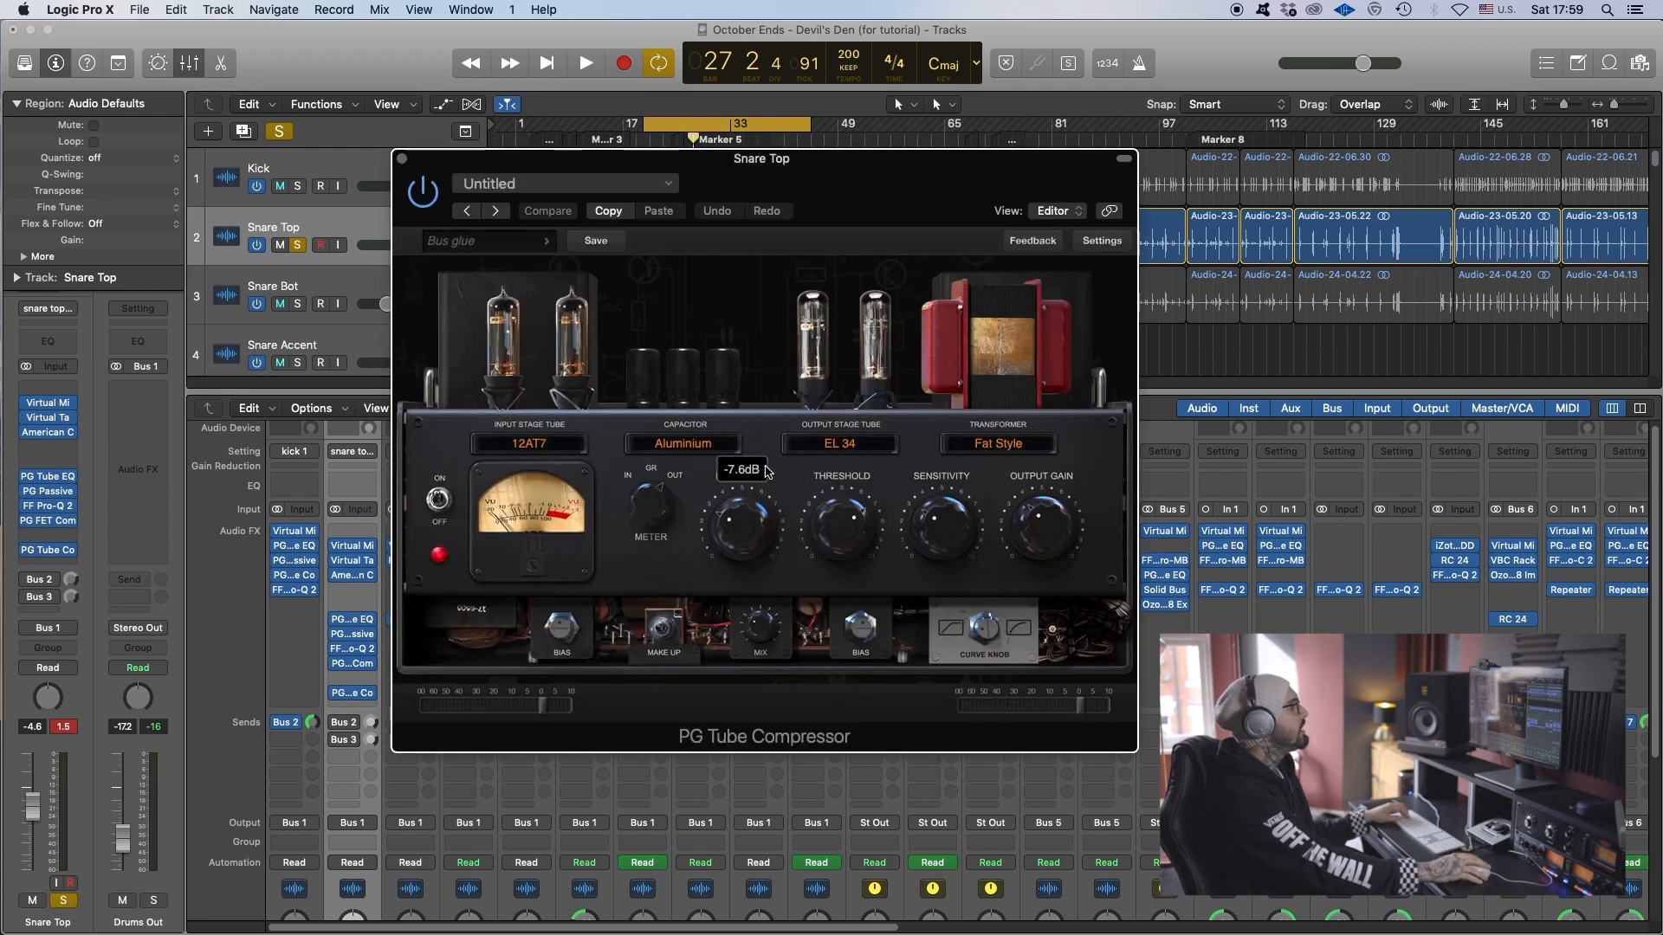
drag(818, 216, 952, 242)
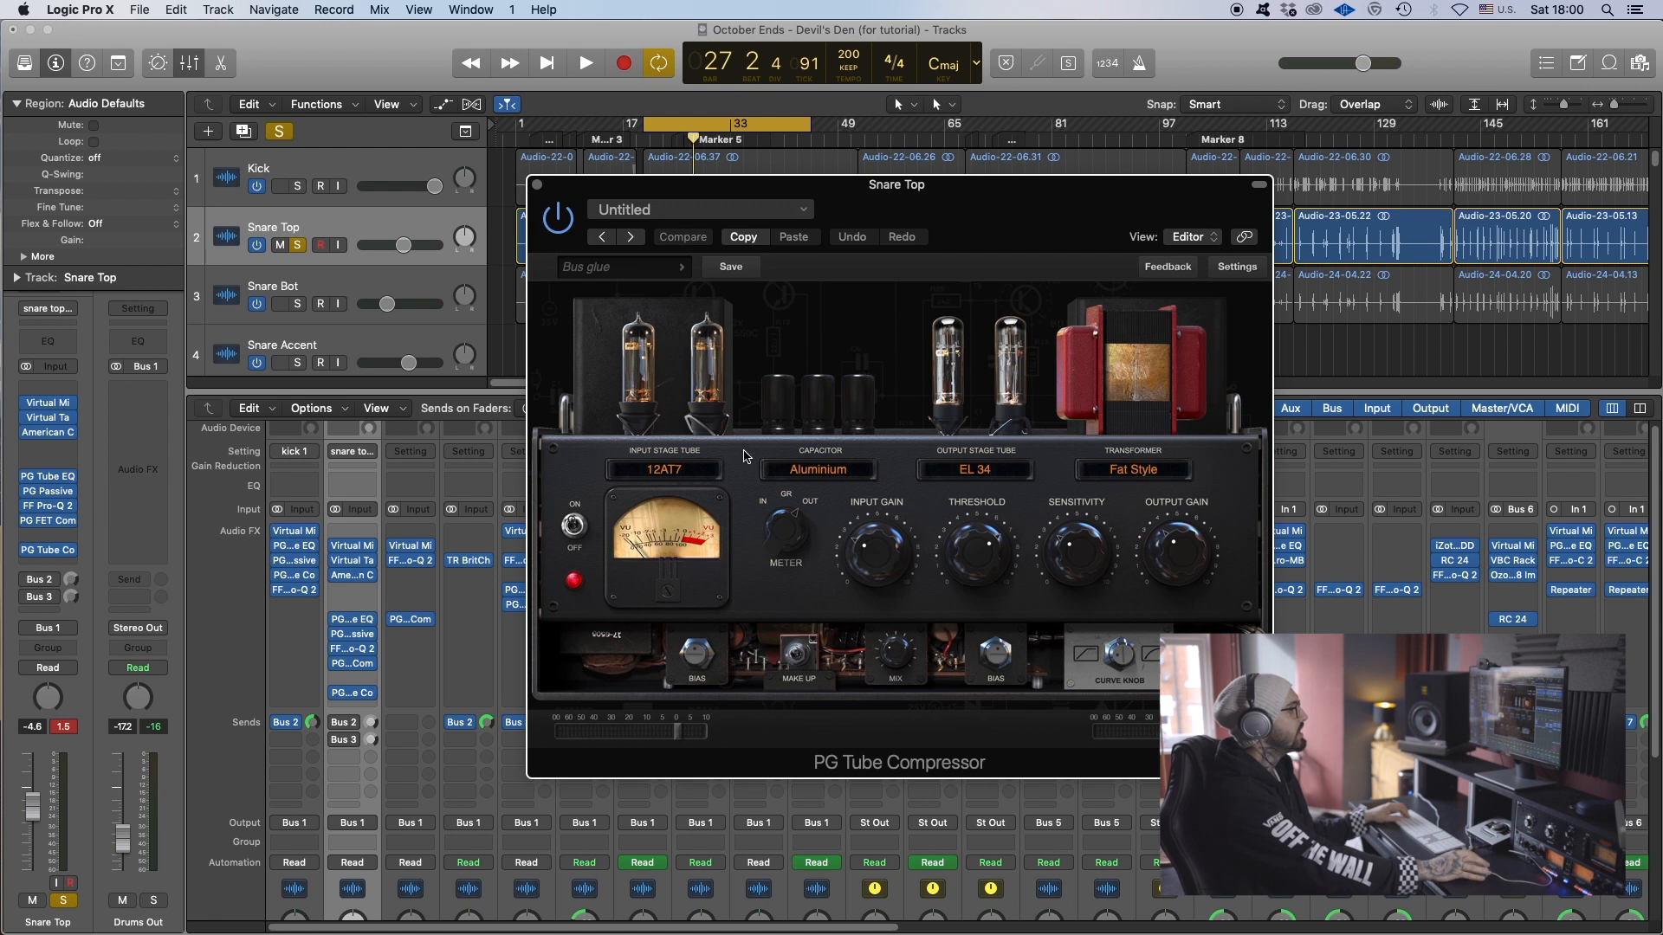
mouse_move(906, 574)
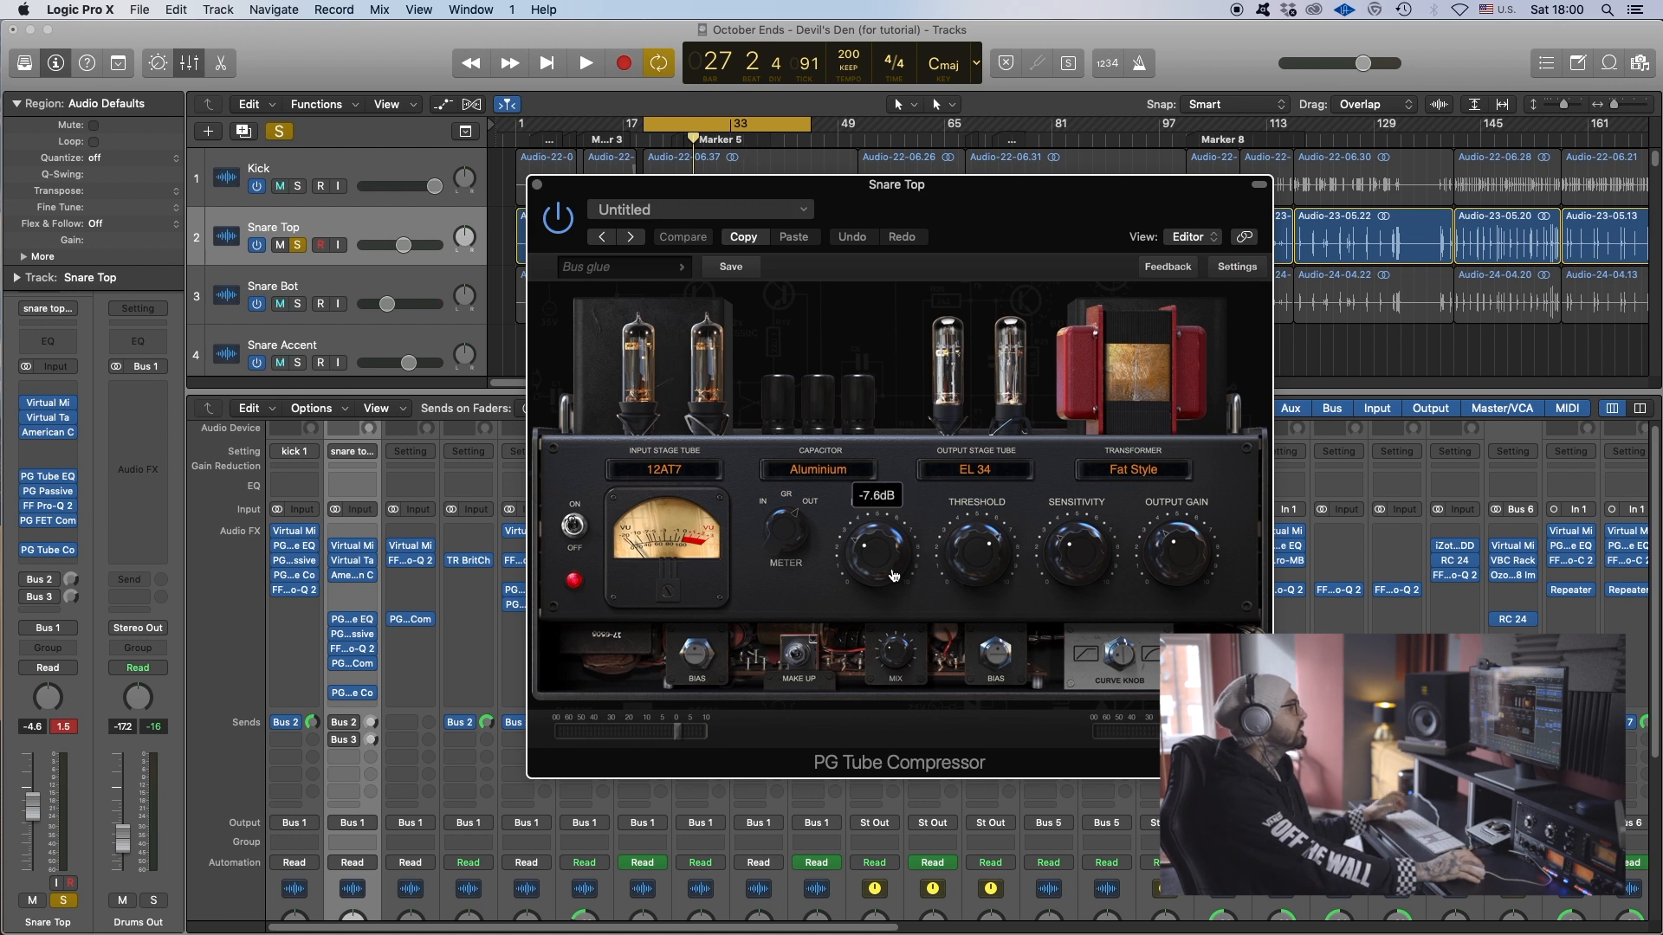
mouse_move(897, 664)
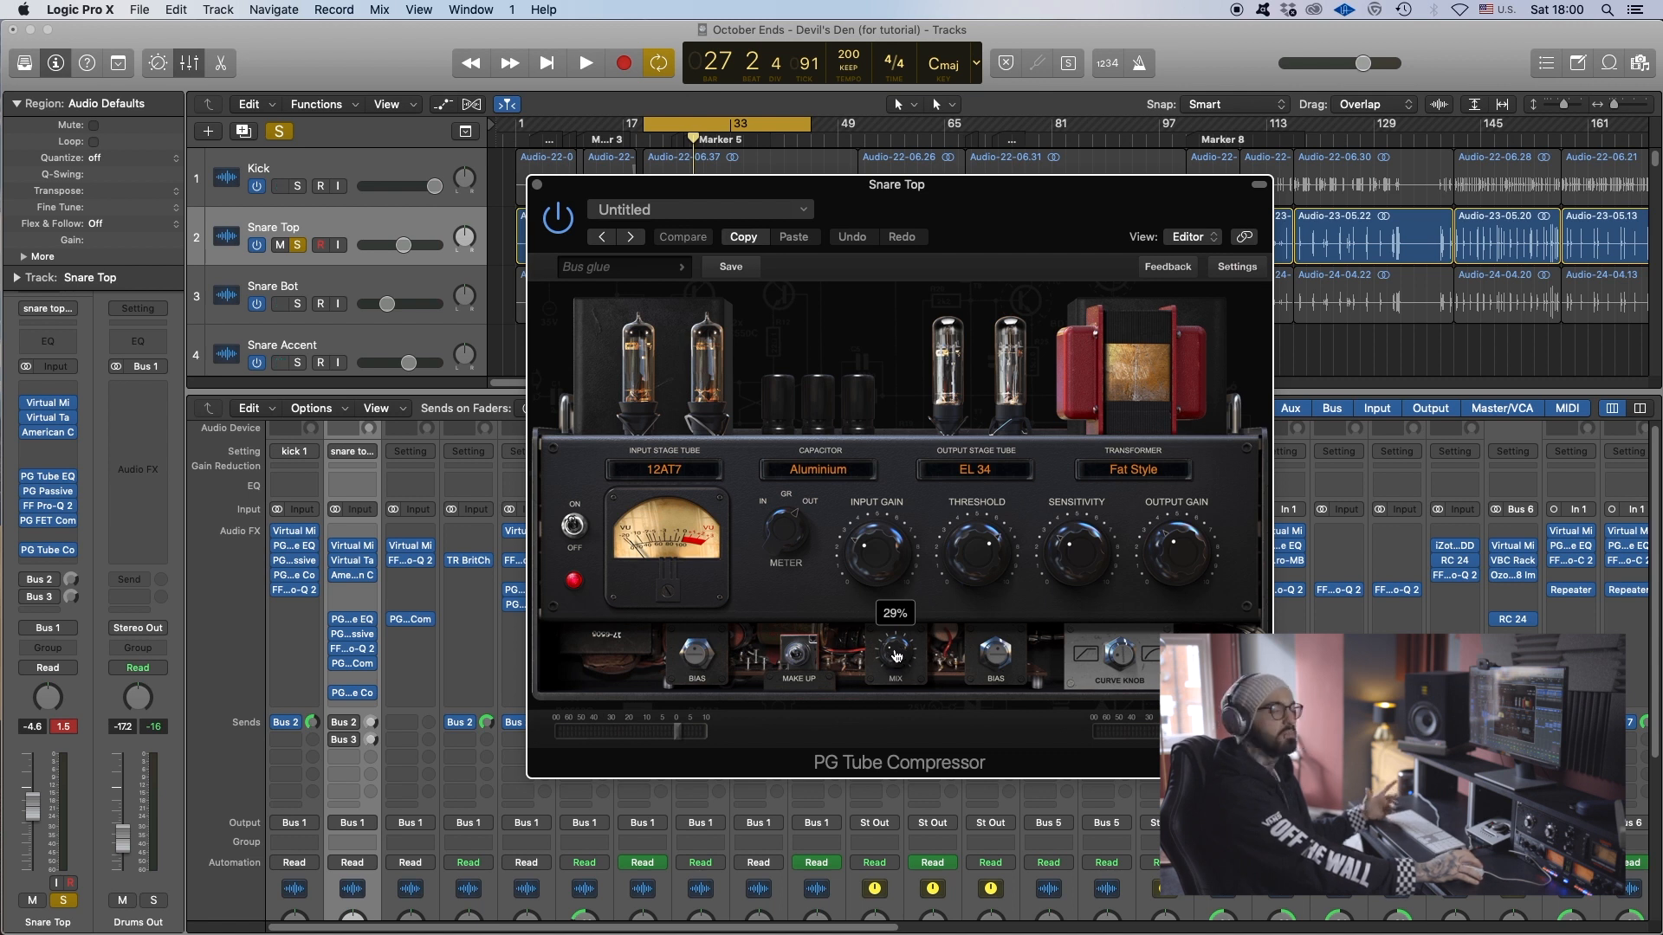
drag(896, 655, 899, 662)
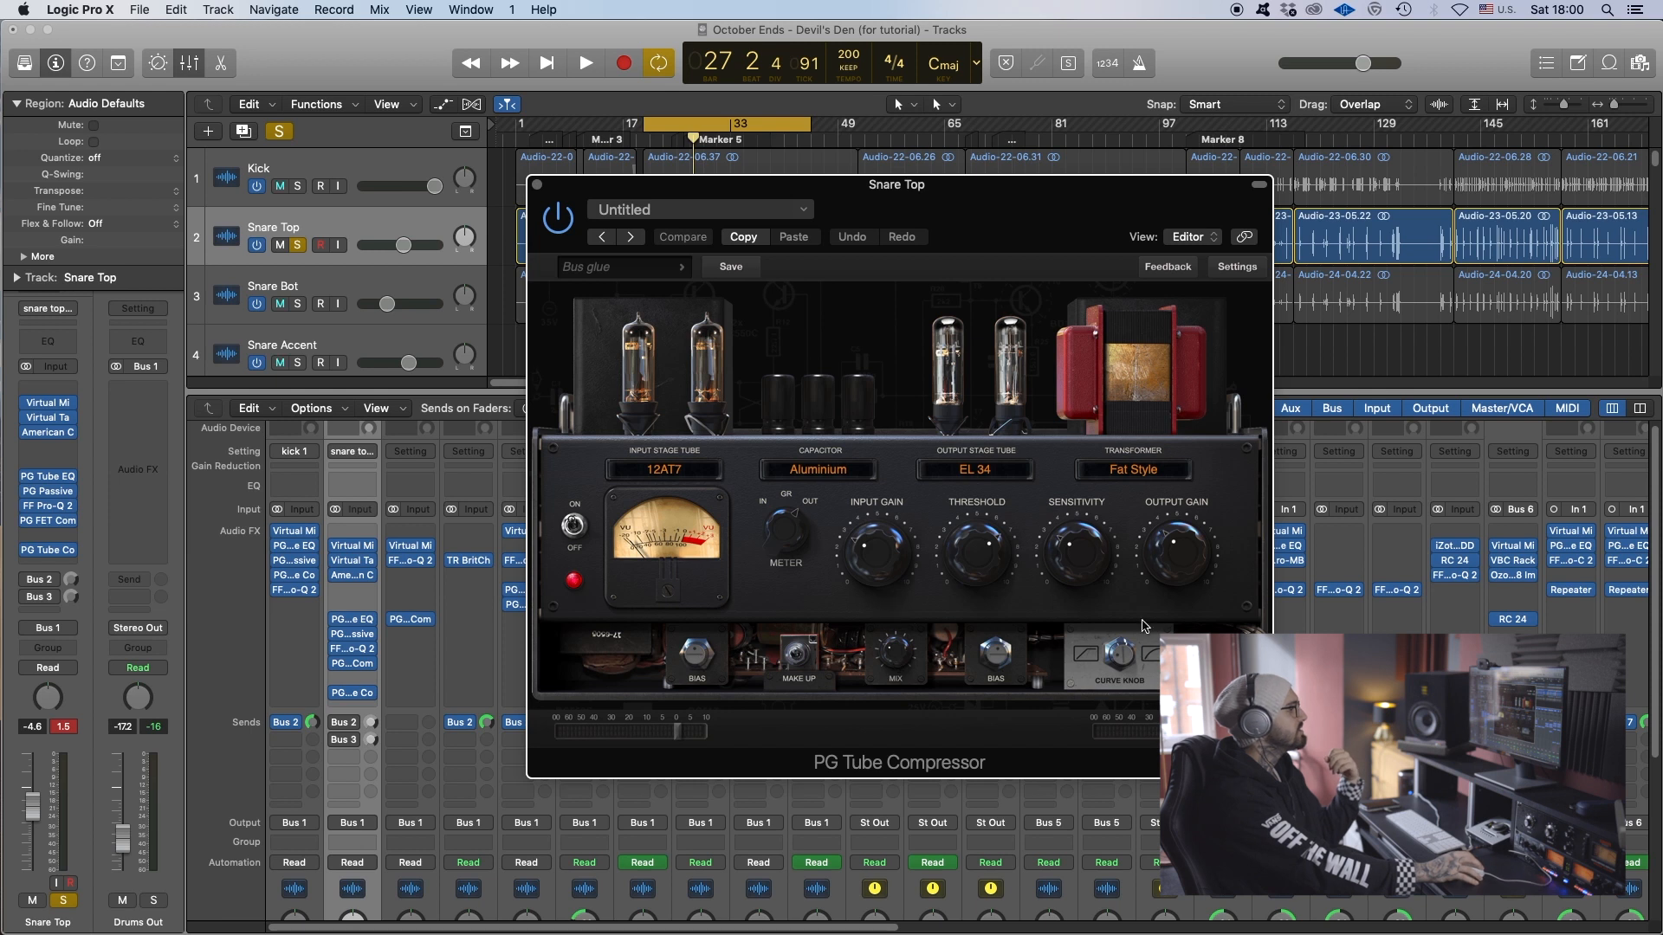
Compare the looping Snare Top with the PG Tube Compressor bypassed and active, leave it on, and stop playback.
mouse_move(336, 695)
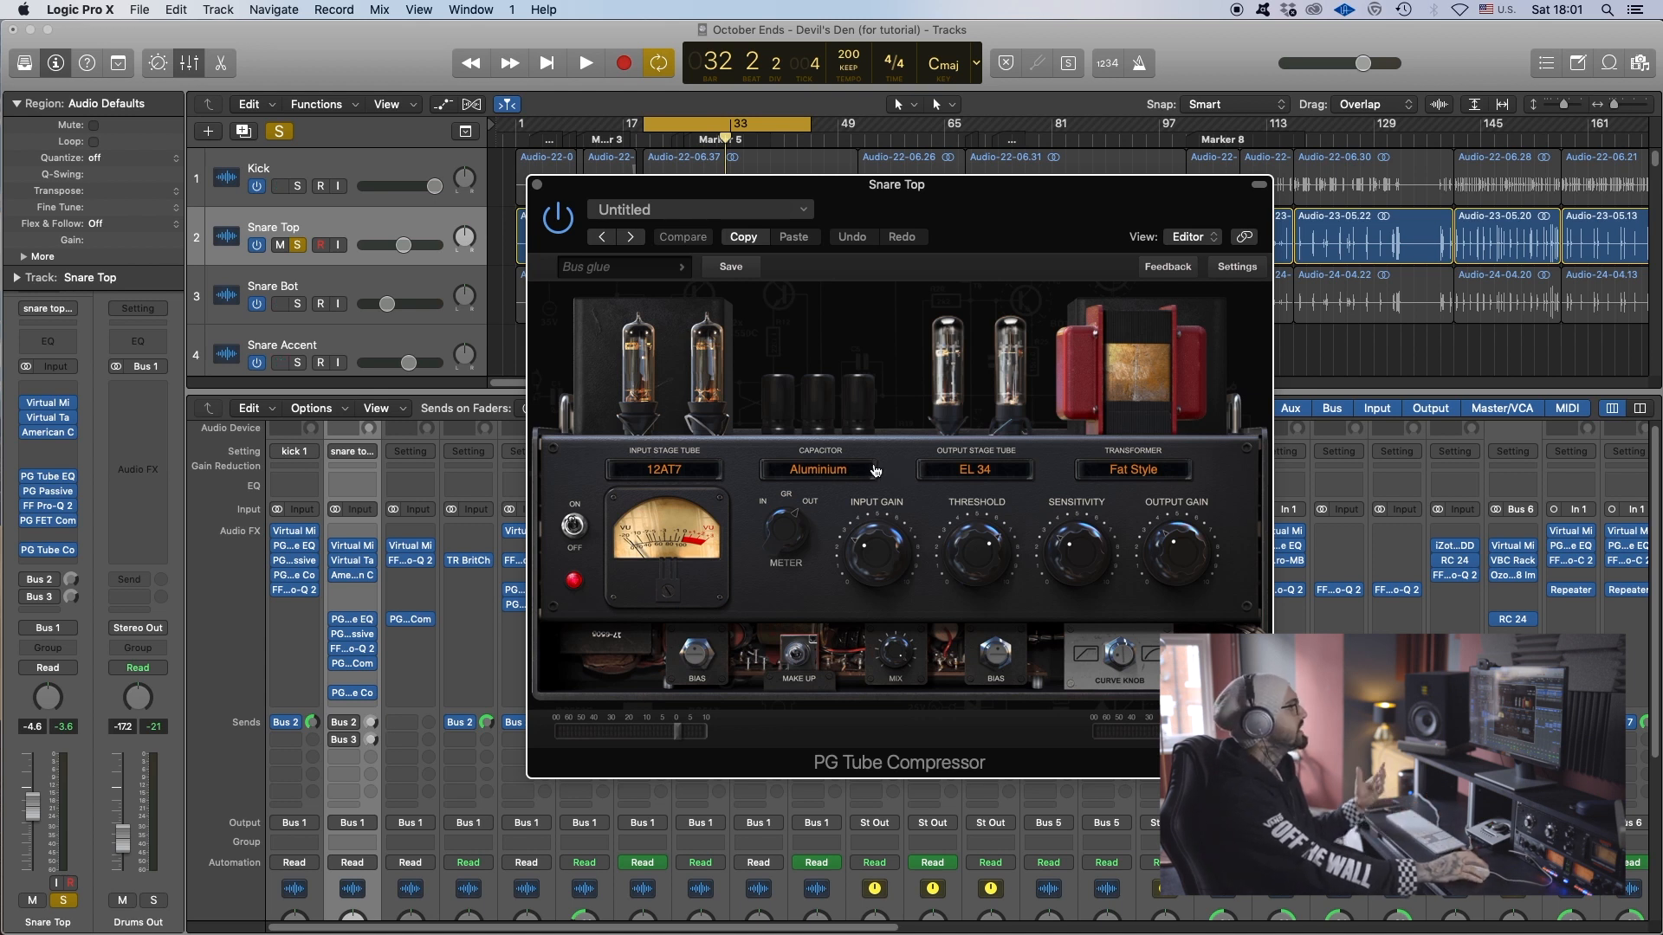
click(562, 224)
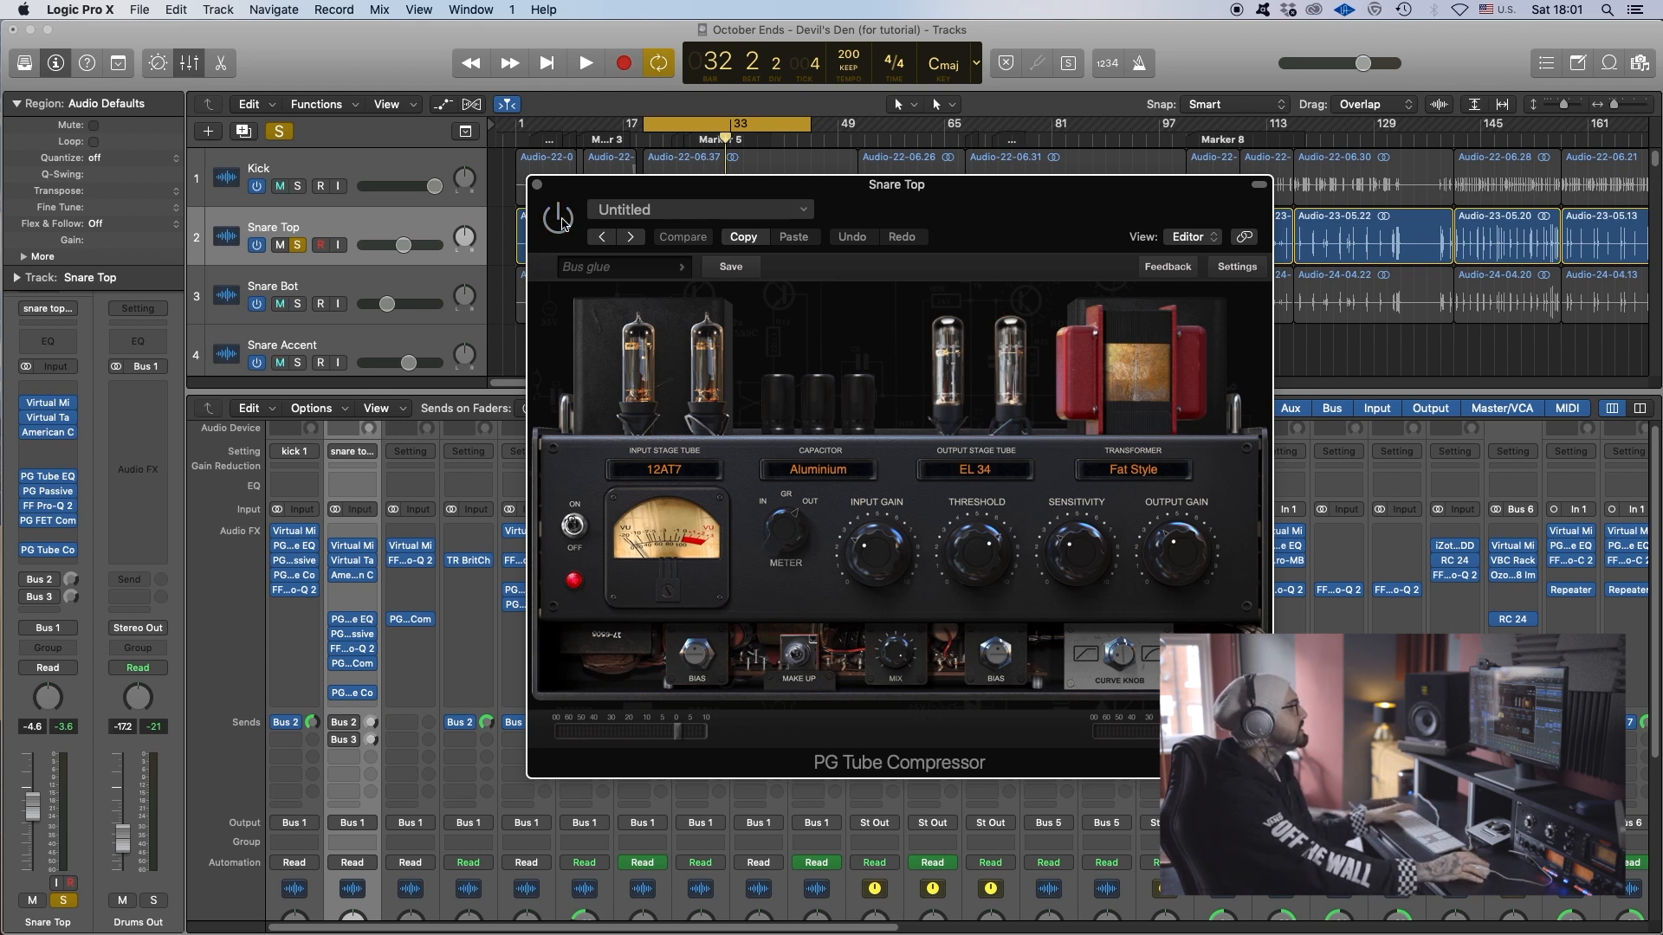
key(space)
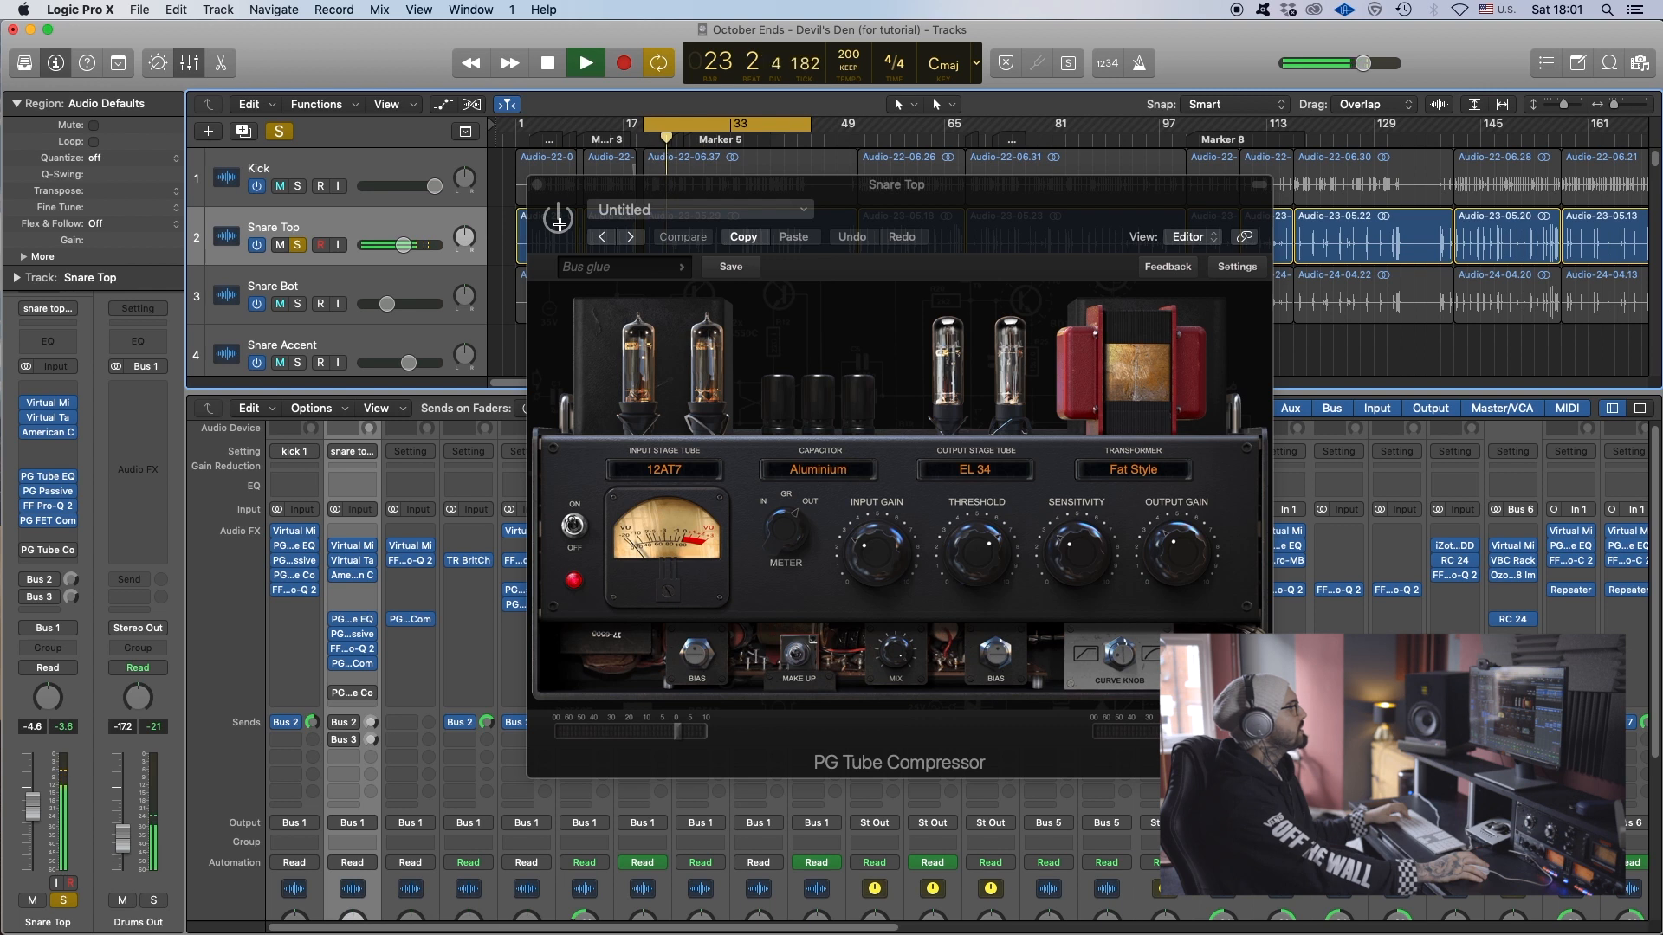
click(559, 226)
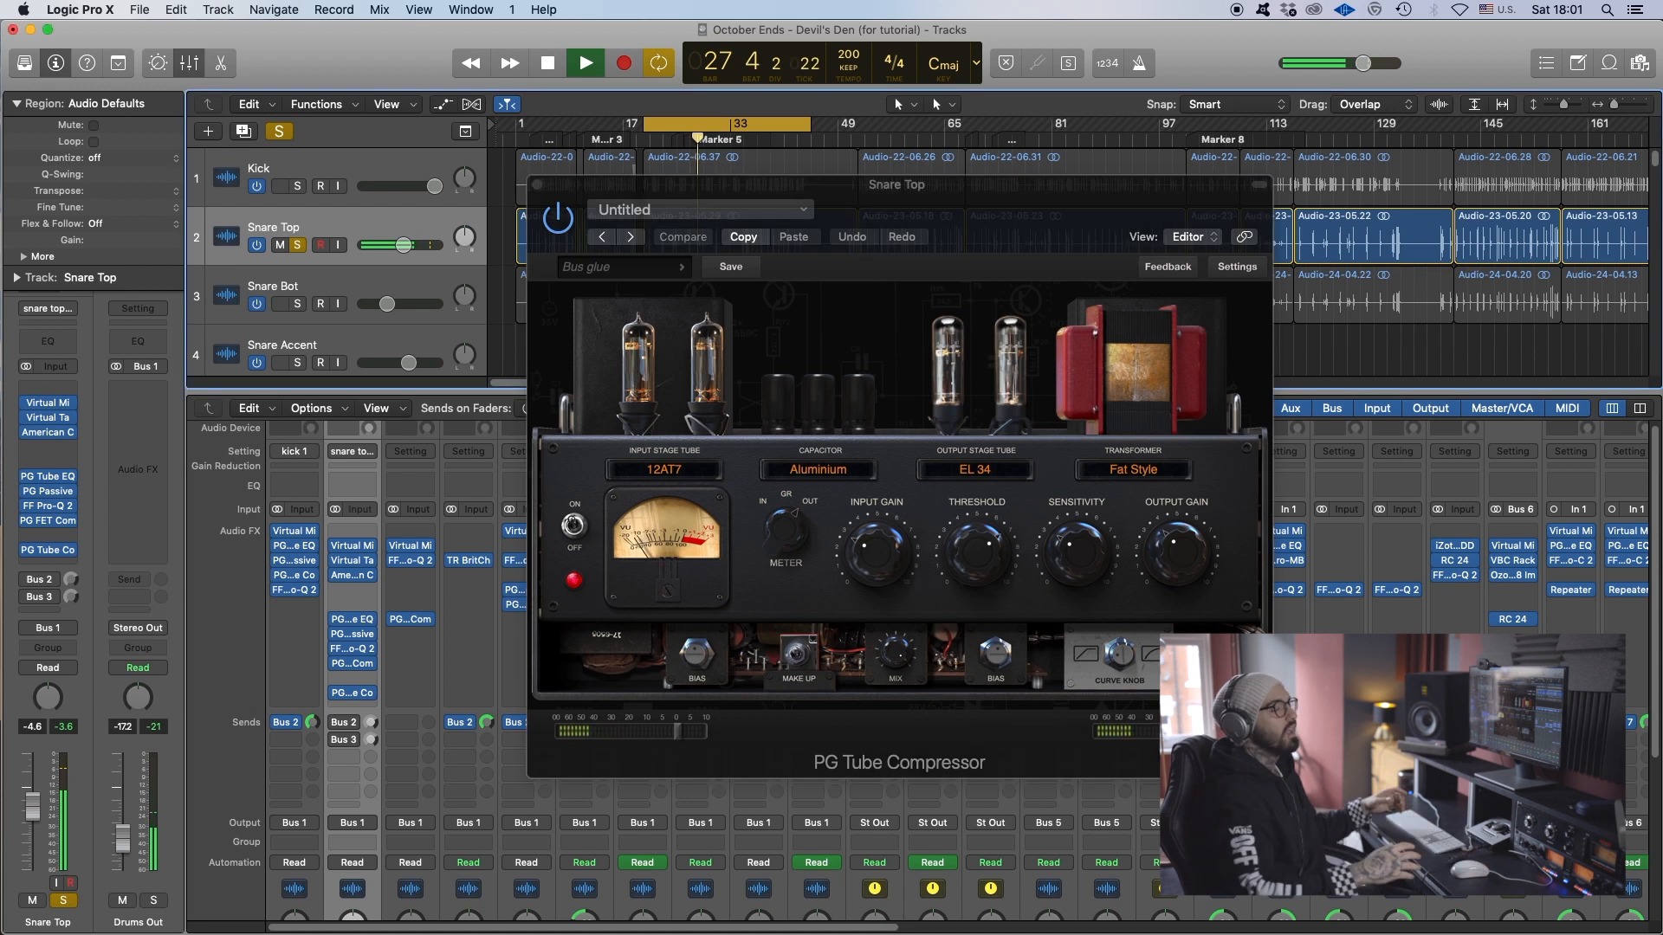
key(space)
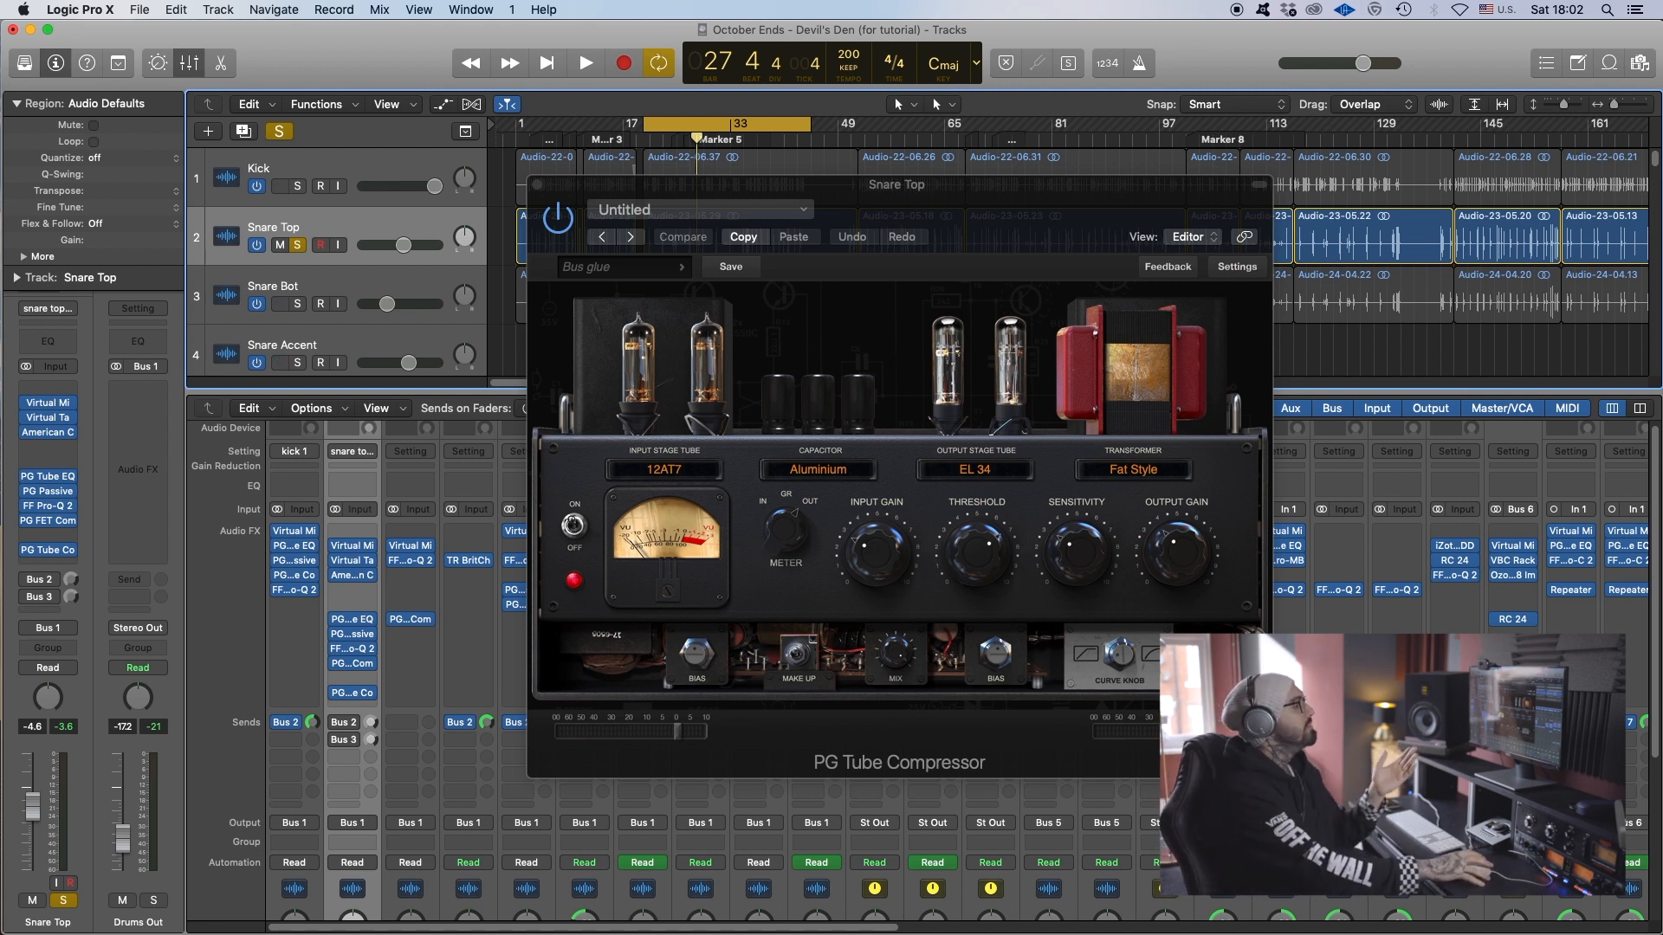
Inspect the PG Tube Compressor's Mix control once more and close the plug-in.
click(899, 668)
drag(899, 674, 895, 717)
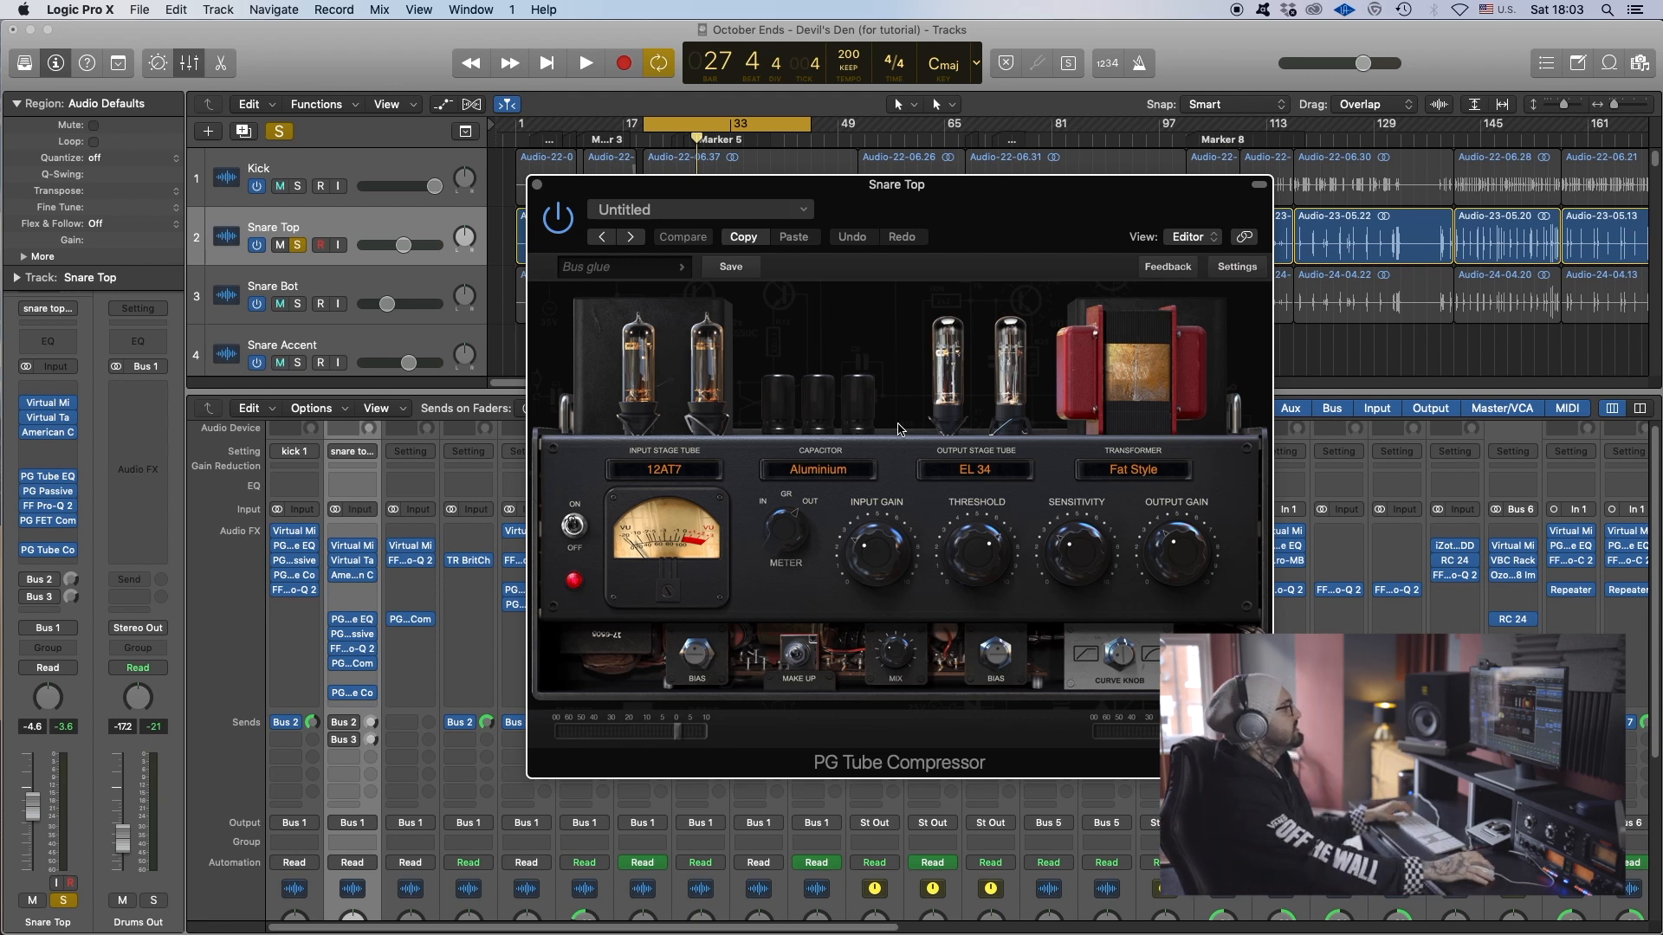
click(538, 186)
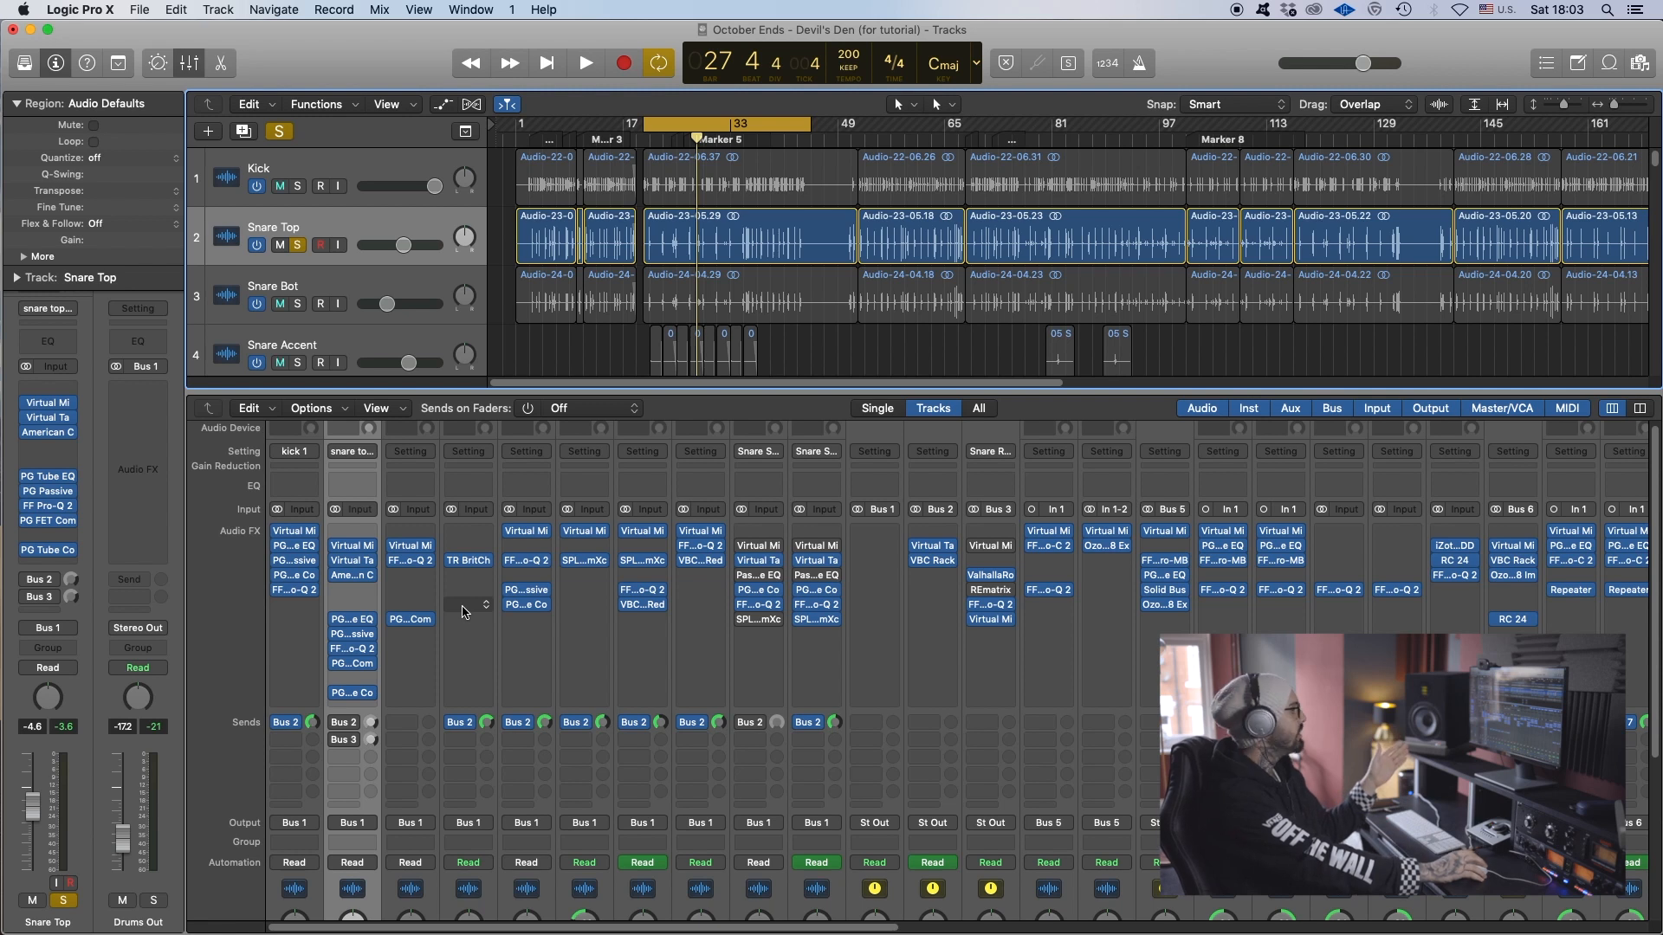